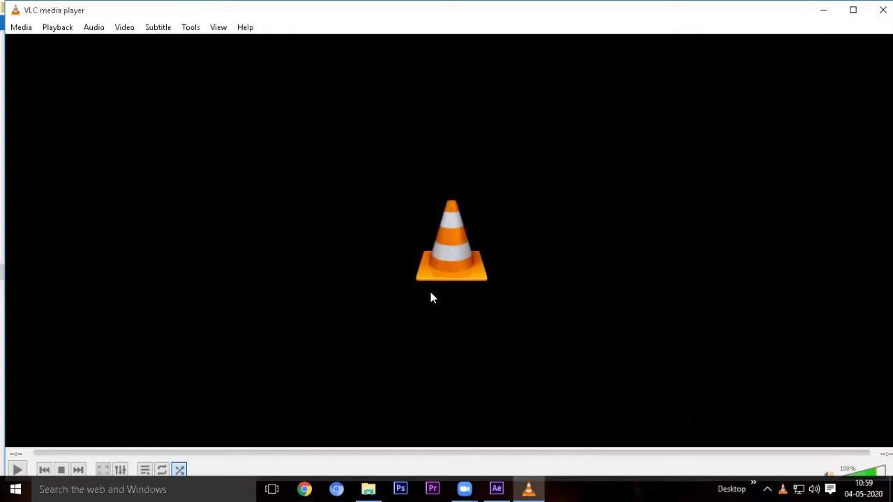
Close the empty VLC media player window
left_click(882, 10)
Import VID20191121104052.mp4, make a composition from it, and preview the footage
mouse_move(510, 100)
left_mouse_down()
mouse_move(137, 272)
mouse_move(115, 234)
left_mouse_up()
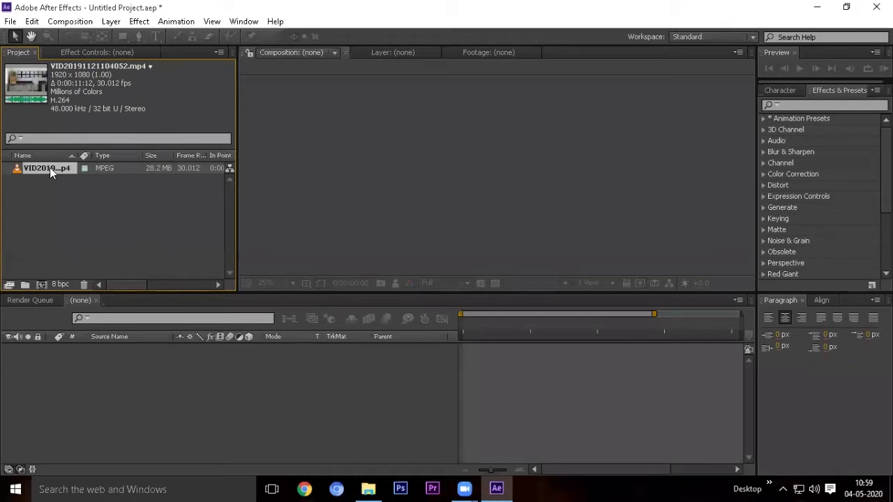
left_click_drag(50, 168, 105, 380)
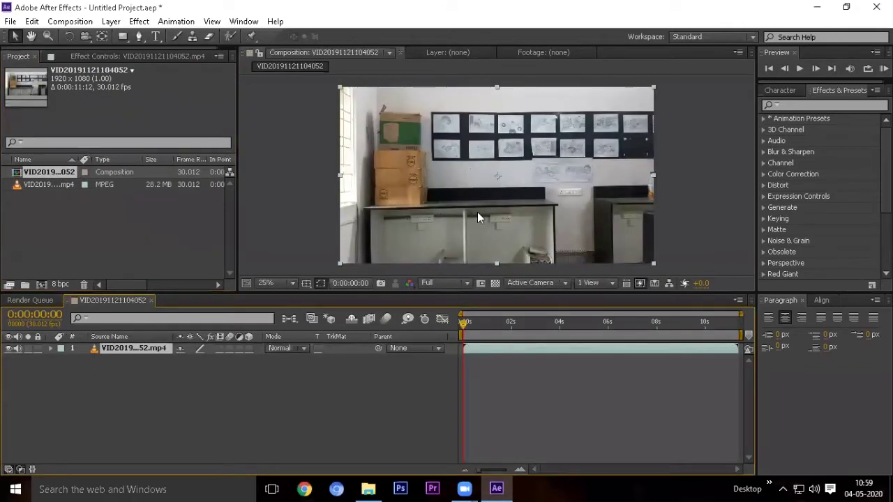
key("space")
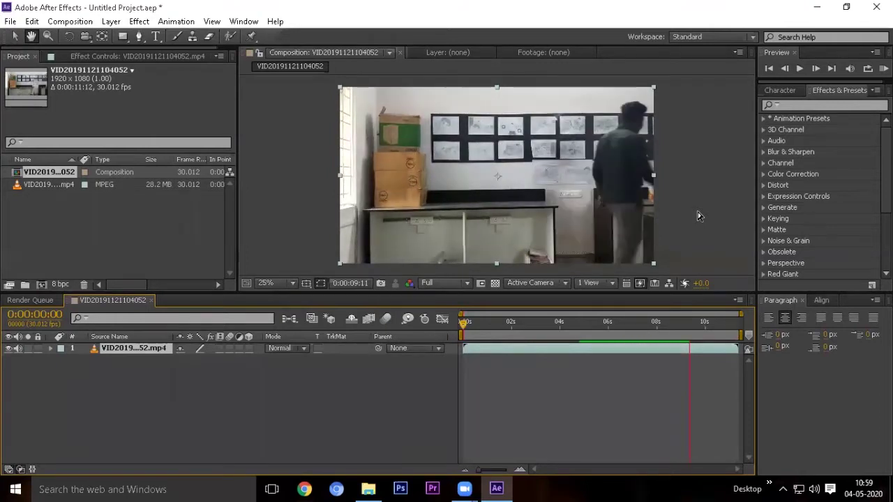
key("space")
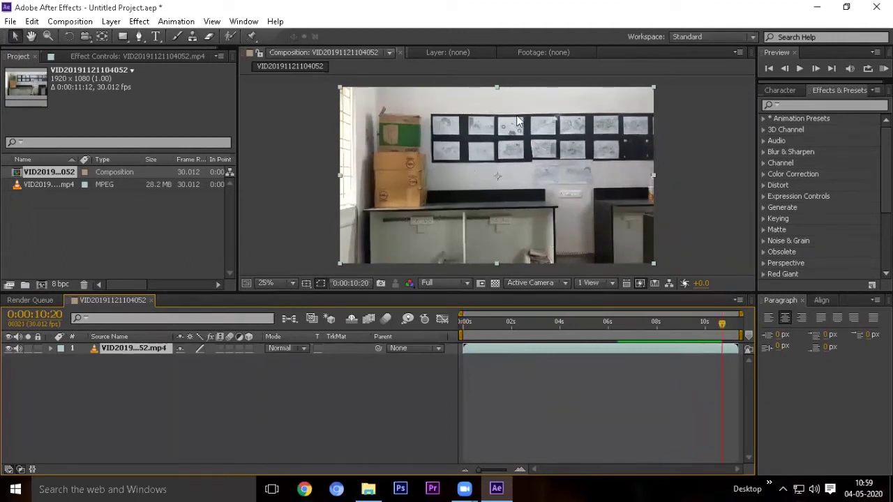
Split the clip at 0:00:05:26 and again at 0:00:07:18
left_click(576, 321)
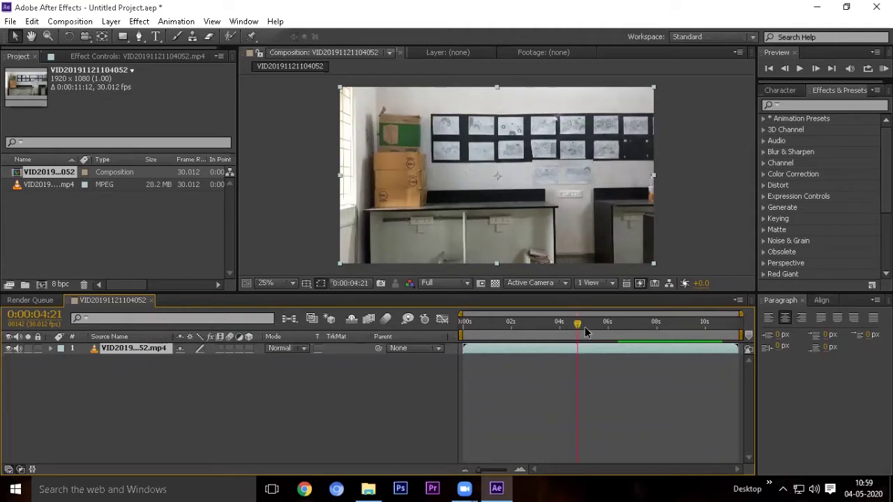
key("space")
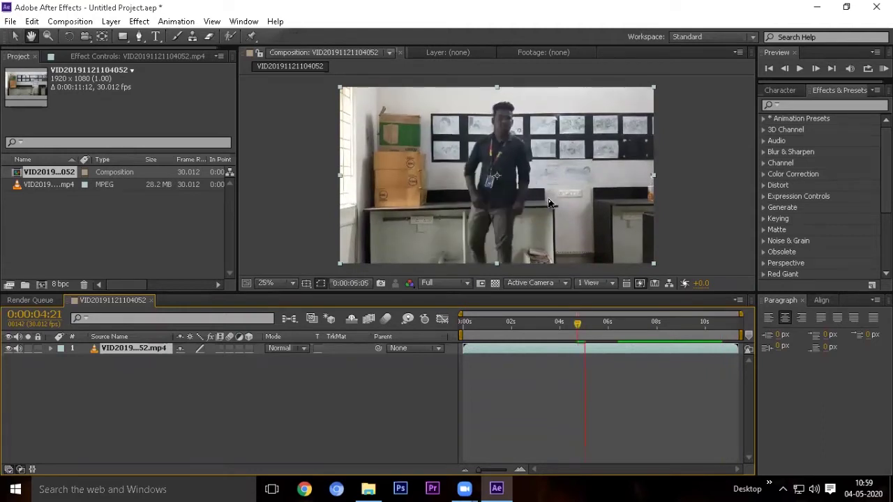
key("space")
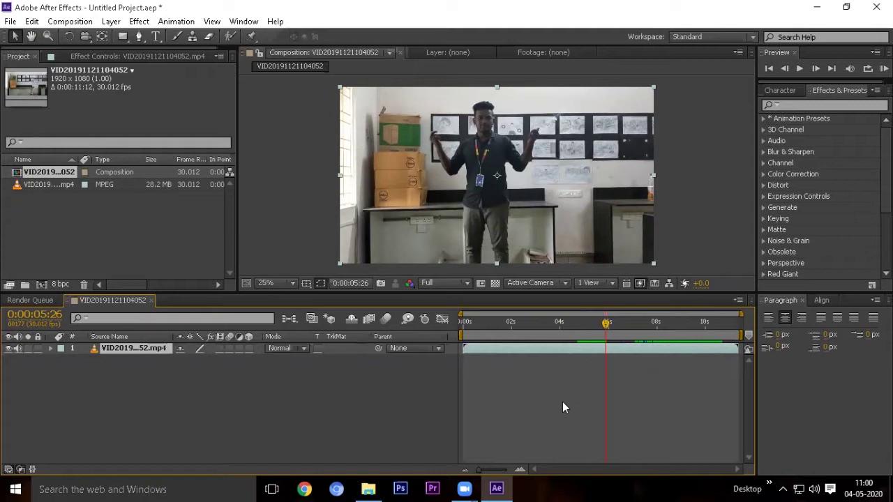
key("ctrl+shift+d")
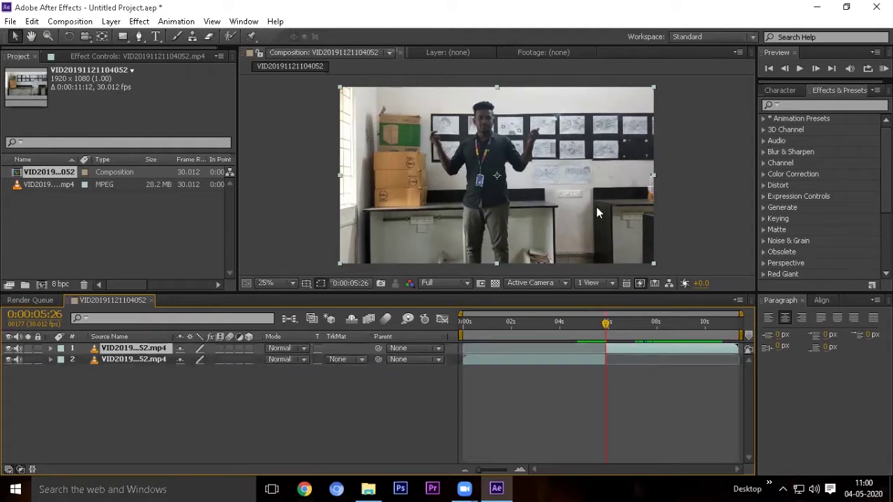
key("space")
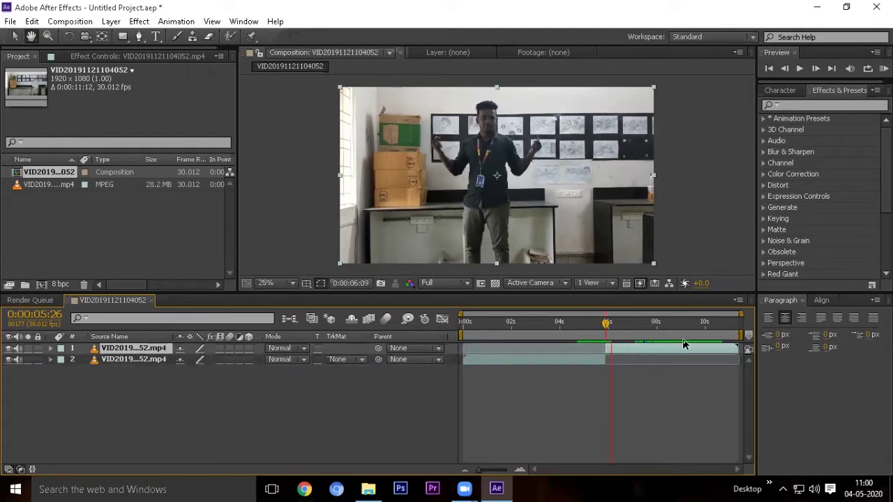
left_click(647, 337)
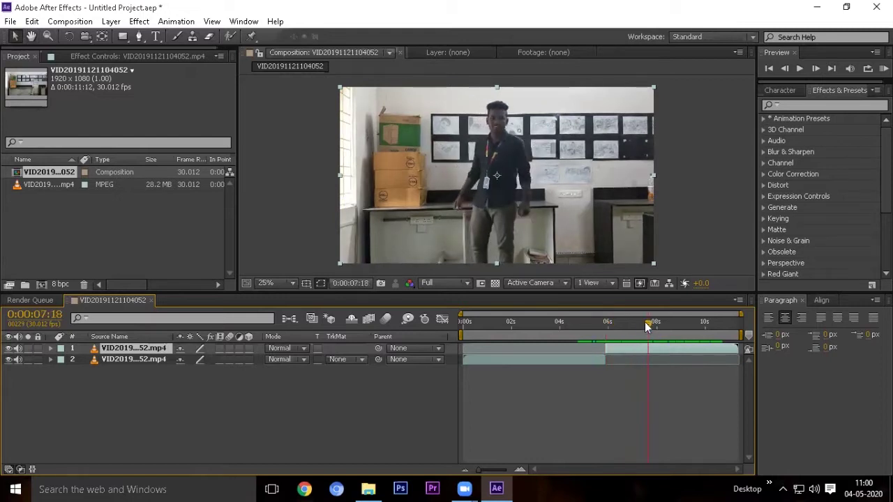
key("ctrl+shift+d")
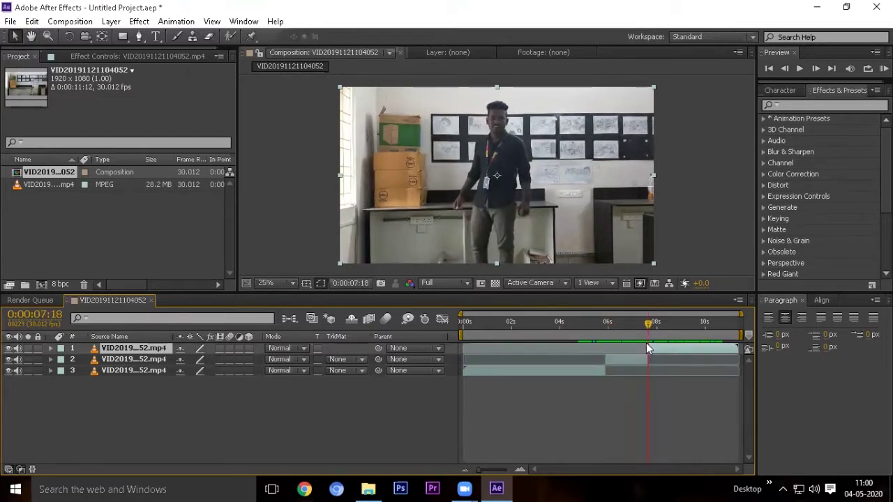
Split the clip at 0:00:10:11 and delete the 7:18–10:11 piece
key("space")
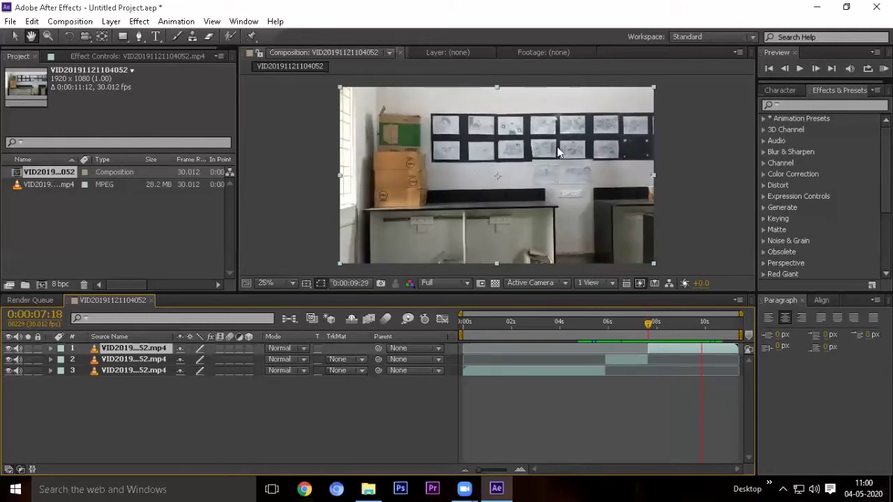
left_click(715, 334)
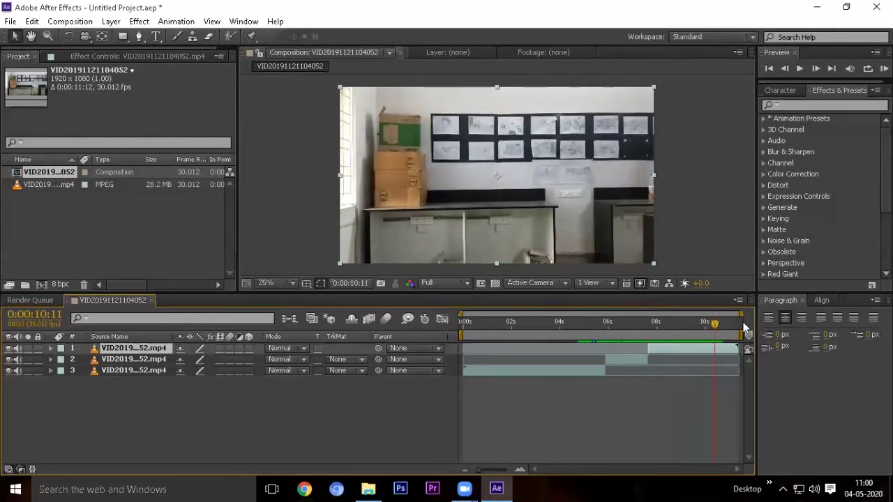
key("ctrl+shift+d")
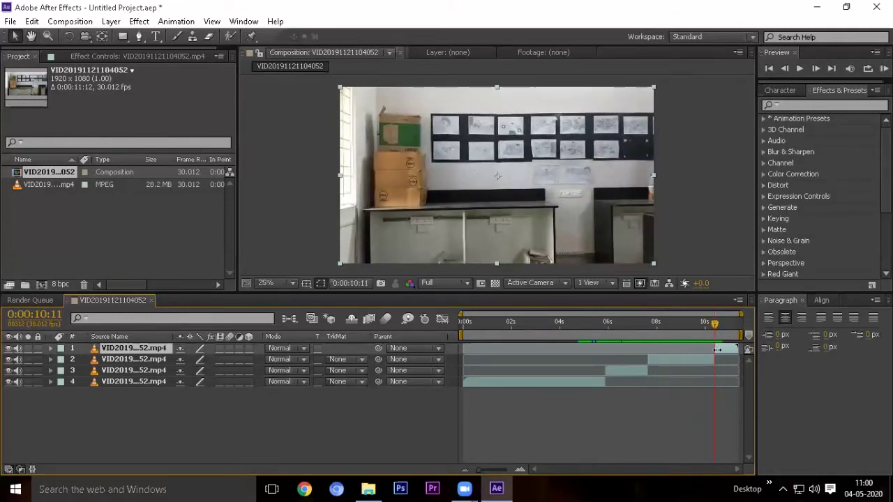
left_click(697, 361)
left_click_drag(711, 326, 676, 326)
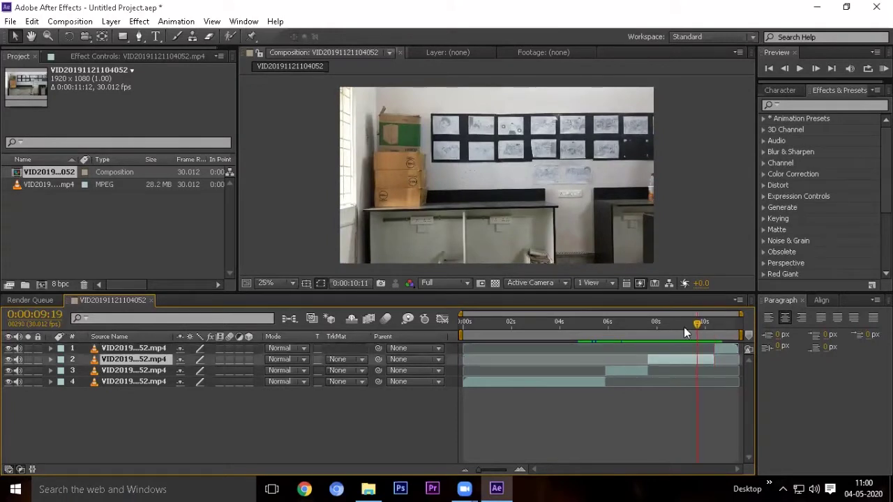
key("Delete")
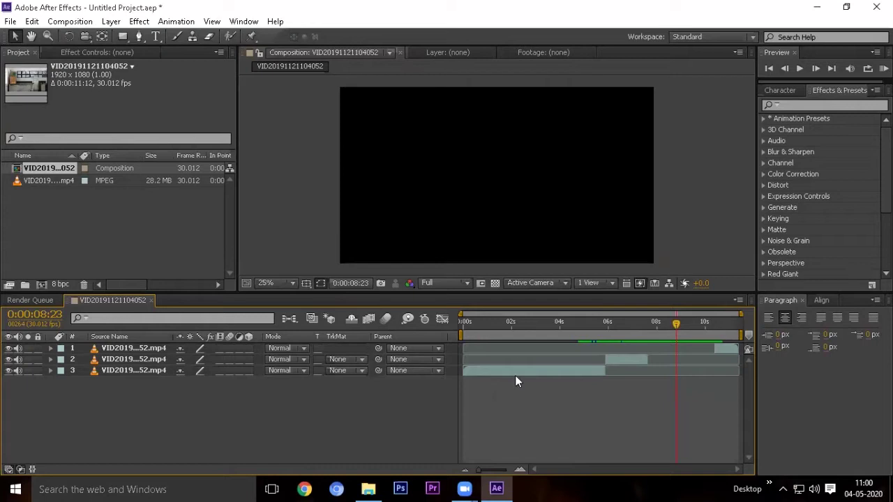
Reorder the layers so the opening piece is on top and the middle piece second
left_click(134, 370)
left_click_drag(139, 369, 136, 346)
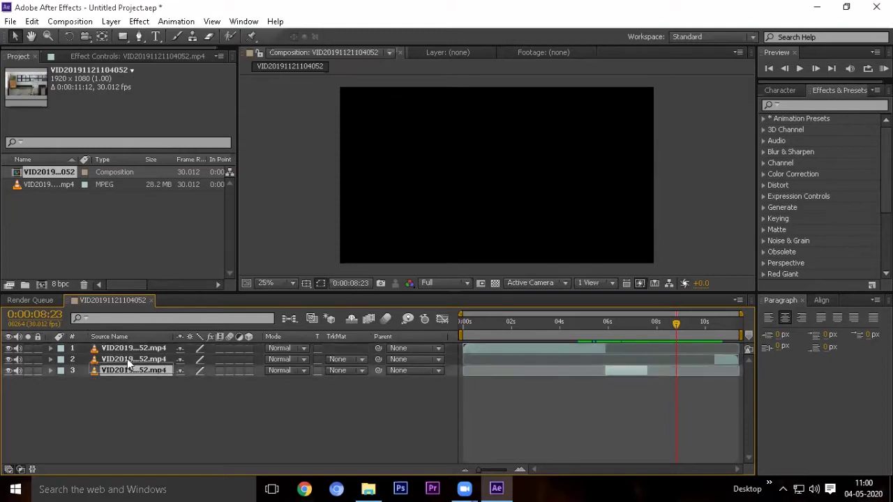
left_click_drag(121, 370, 127, 358)
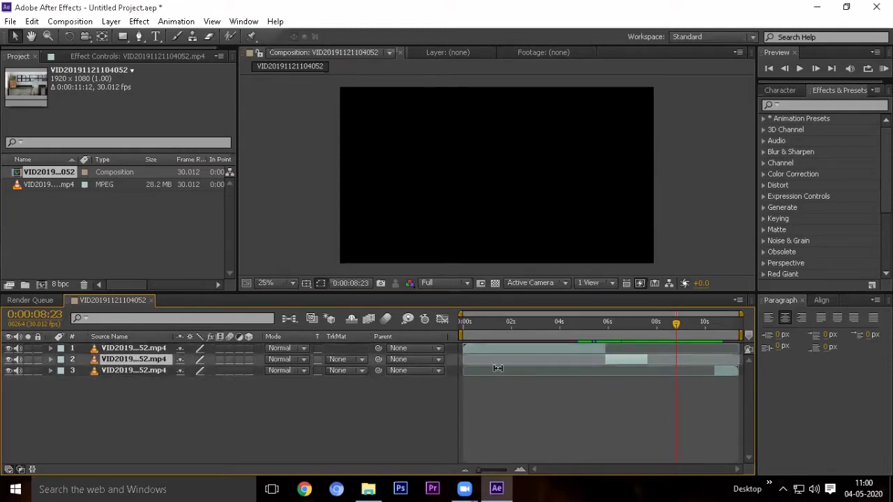
Slide the final short piece back to line up with the middle piece's start
left_click(165, 369)
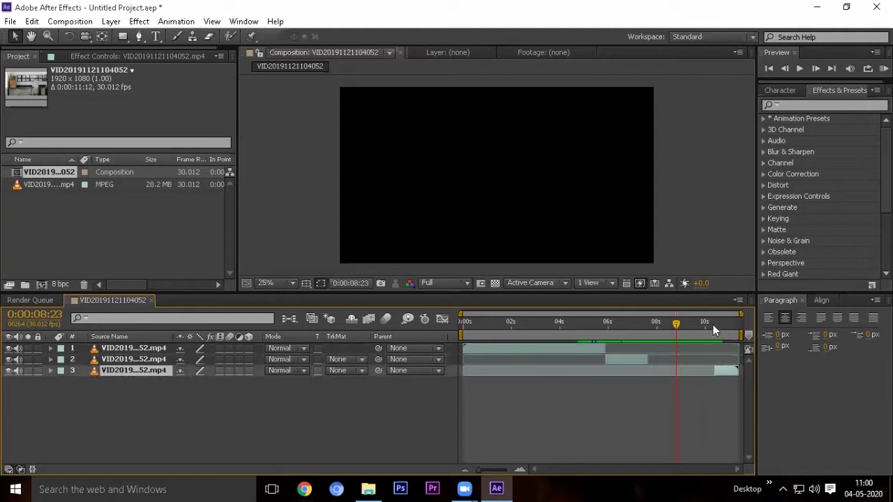
left_click(718, 323)
left_click_drag(720, 373, 614, 370)
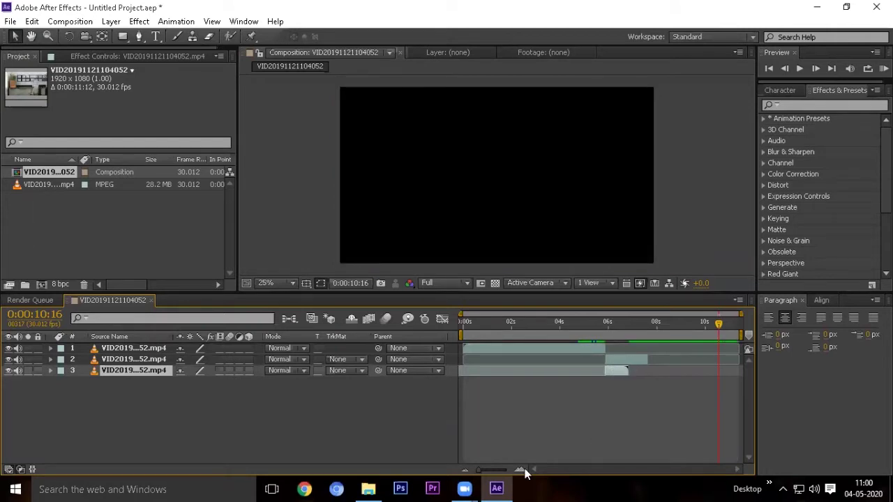
left_click_drag(497, 472, 504, 471)
left_click_drag(703, 467, 639, 467)
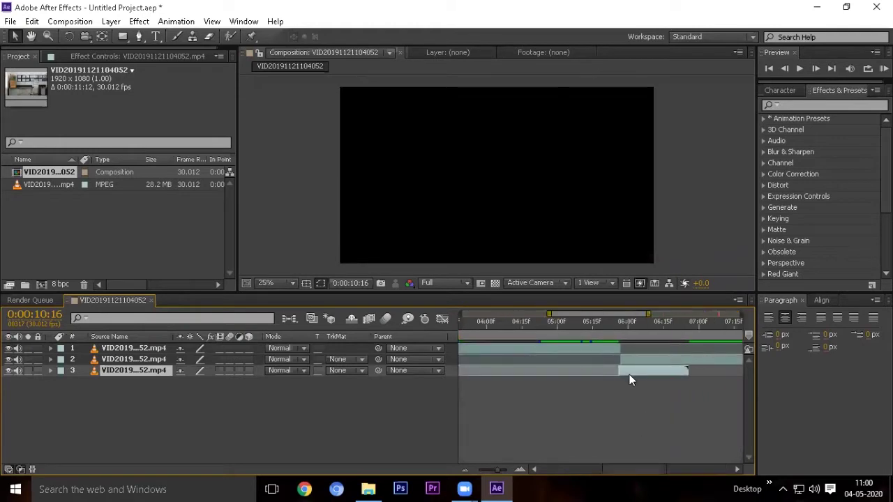
left_click_drag(629, 372, 632, 371)
Trim the middle piece to end with the final piece and check the frame at 0:00:06:22
left_click(656, 376)
left_click(657, 372)
left_click_drag(649, 470, 670, 469)
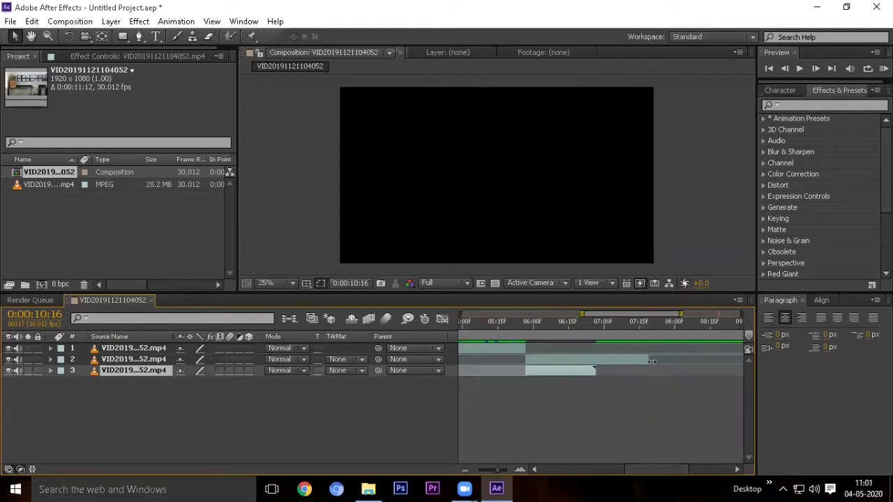
left_click_drag(648, 360, 595, 360)
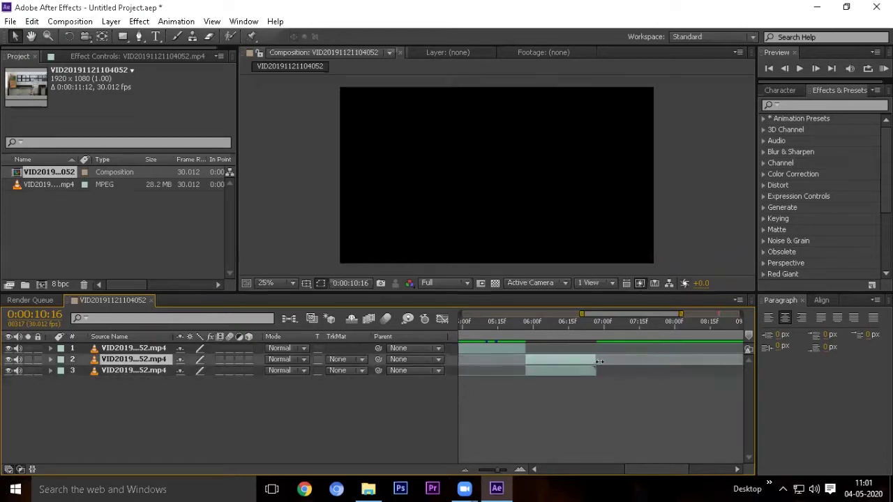
left_click_drag(578, 323, 586, 325)
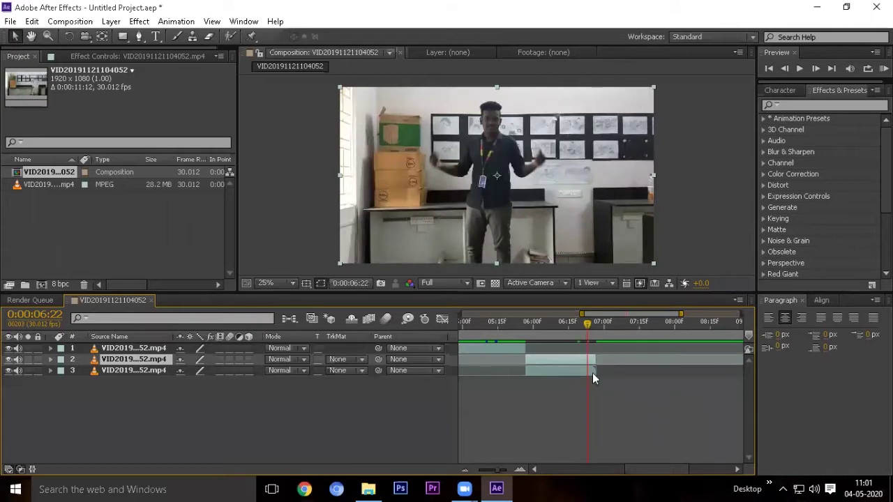
left_click_drag(641, 469, 575, 467)
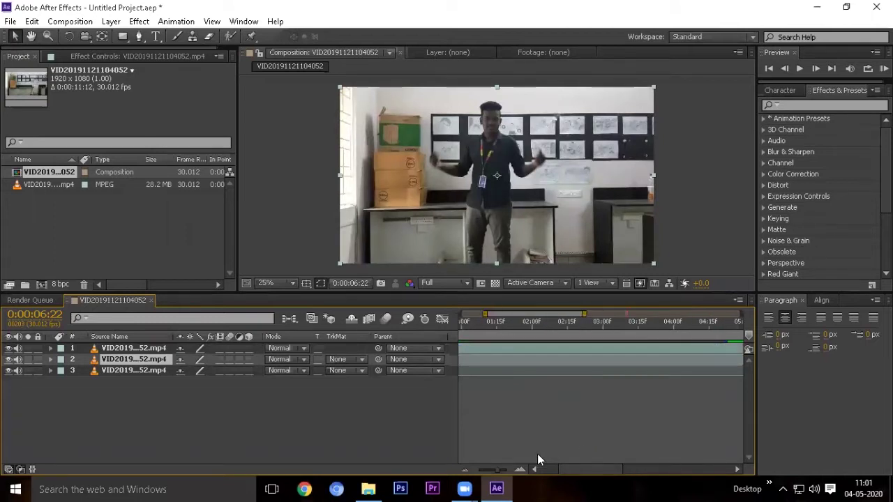
Preview from the start and split the opening piece at 0:00:02:10
left_click_drag(496, 469, 487, 470)
key("Home")
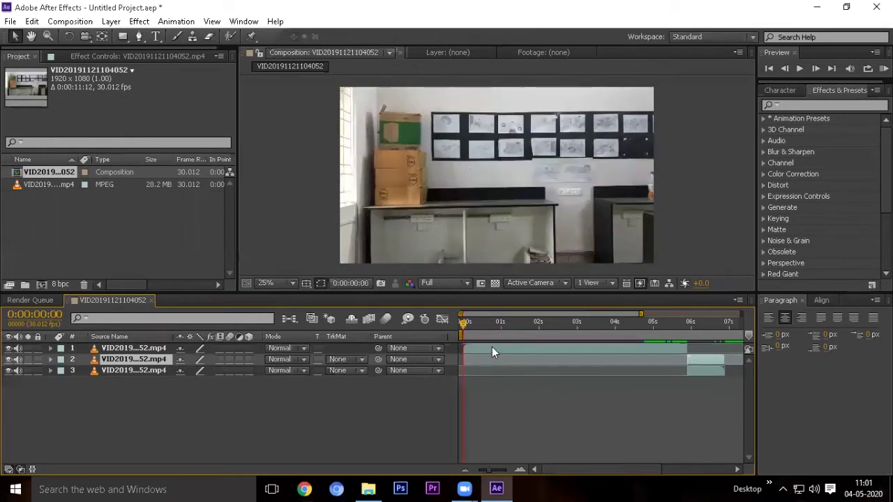
key("h")
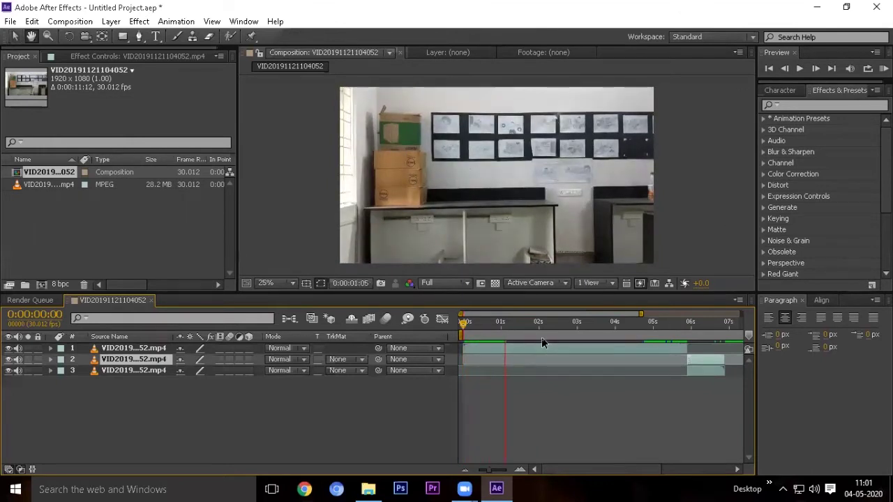
left_click(559, 327)
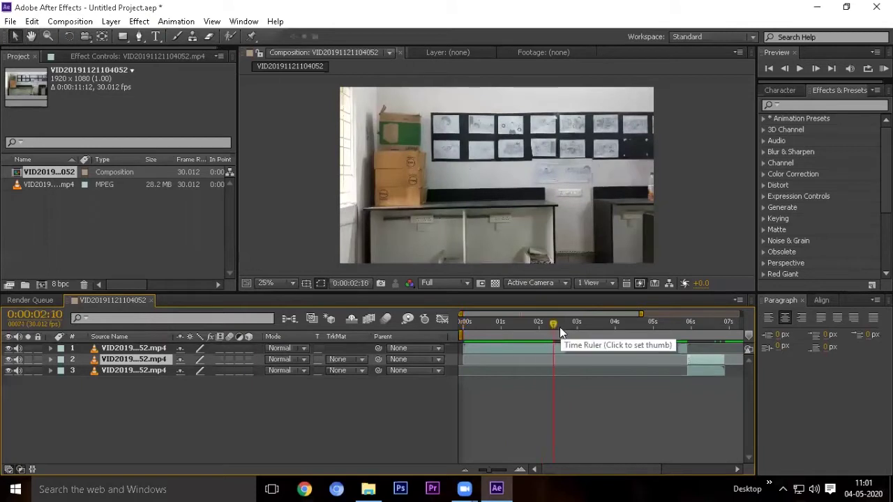
left_click(557, 380)
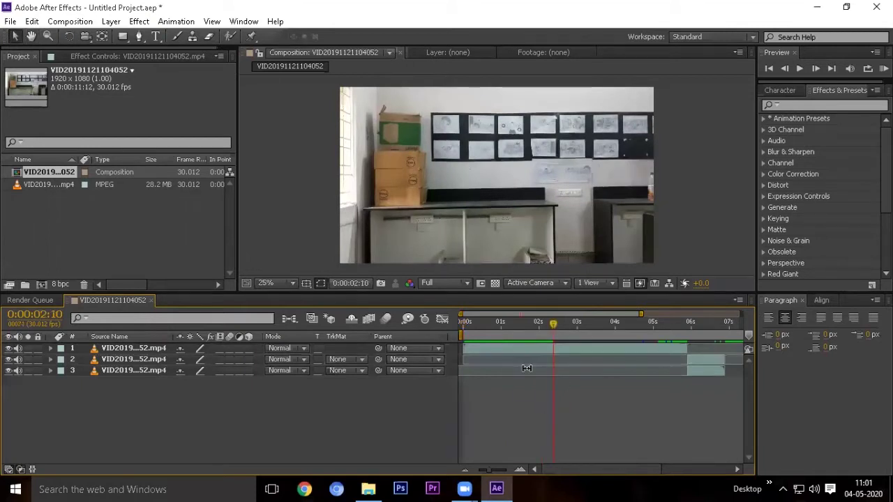
left_click(580, 352)
key("ctrl+shift+d")
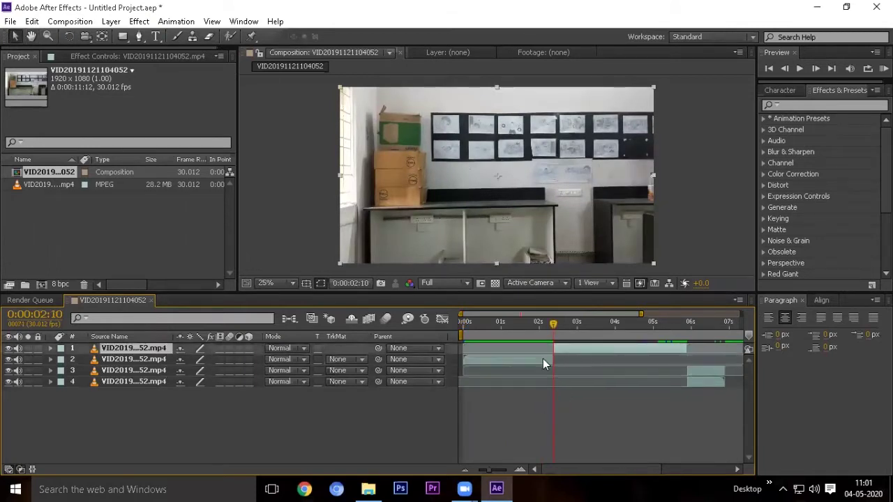
Delete the final short piece and move the short clip to the bottom, starting near 6 seconds
left_click(542, 358)
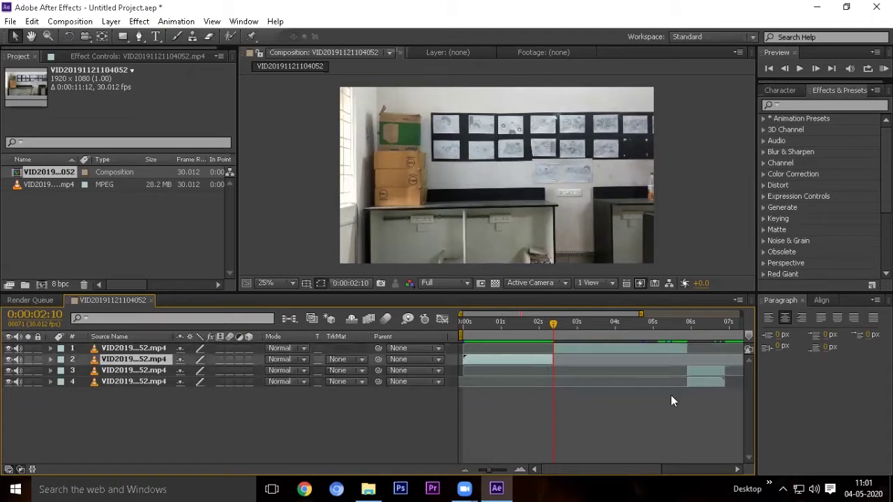
left_click(704, 382)
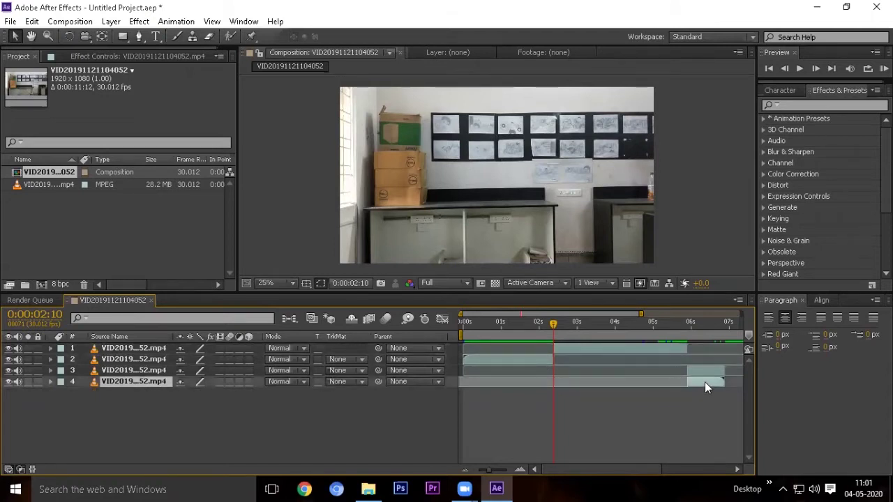
key("Delete")
left_click(533, 359)
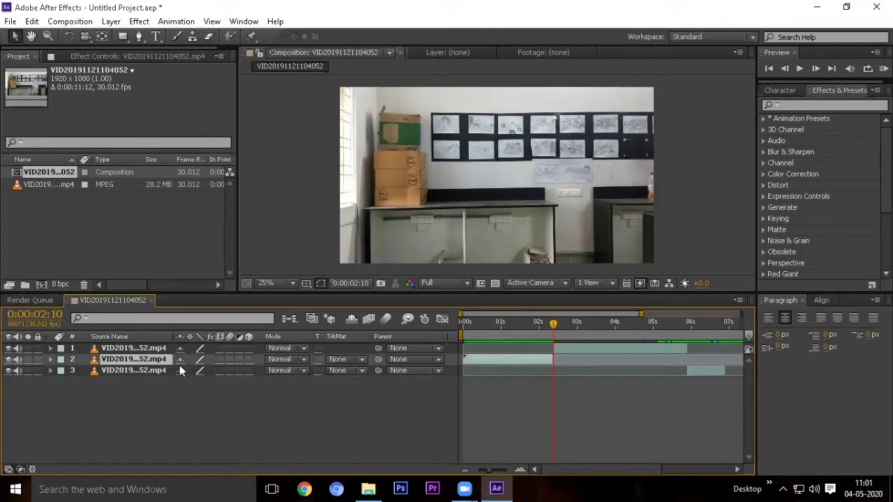
left_click_drag(155, 361, 150, 381)
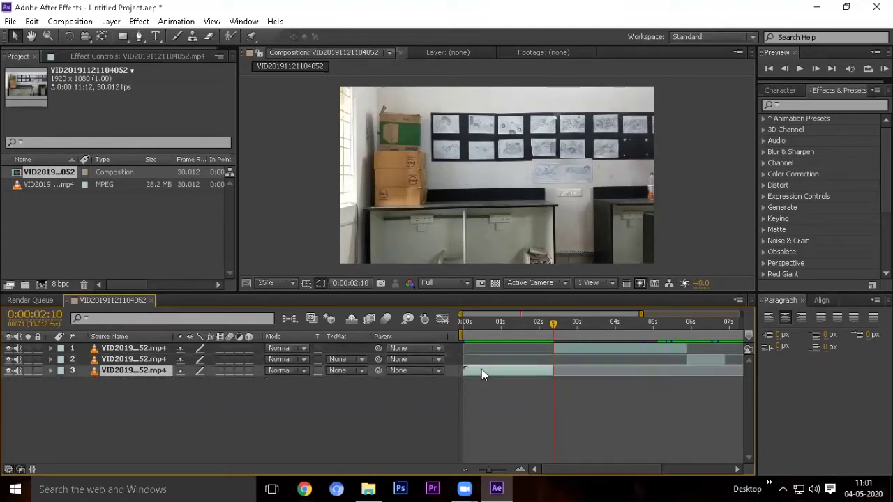
left_click_drag(481, 369, 549, 386)
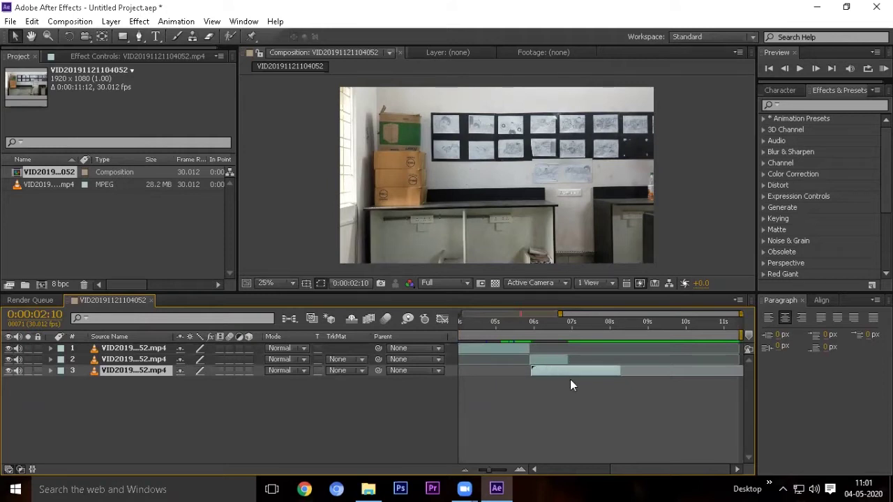
Undo the recent layer edits back to just two layers
key("ctrl+z")
key("ctrl+z")
key("ctrl+z")
key("ctrl+z")
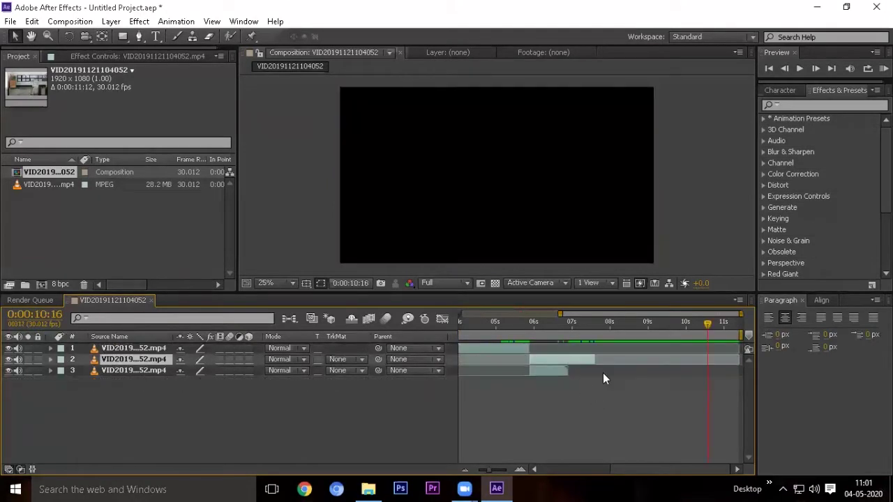
key("ctrl+z")
key("ctrl+z")
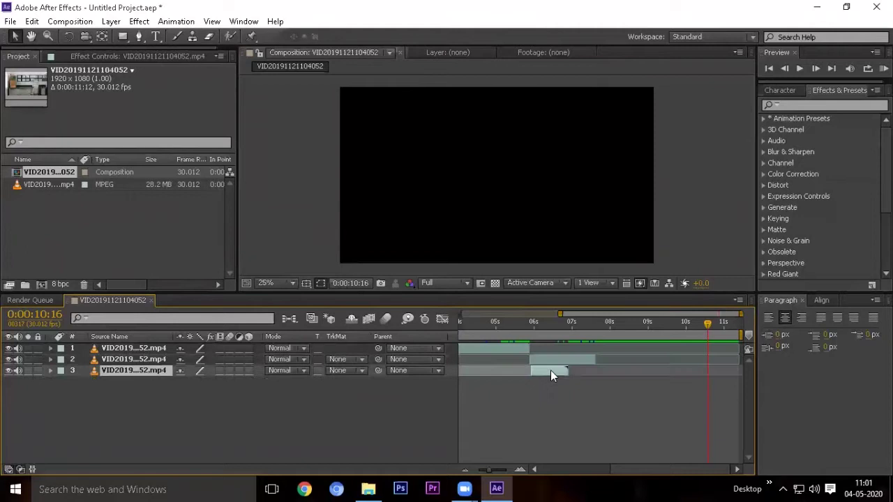
key("ctrl+z")
left_click_drag(646, 468, 602, 471)
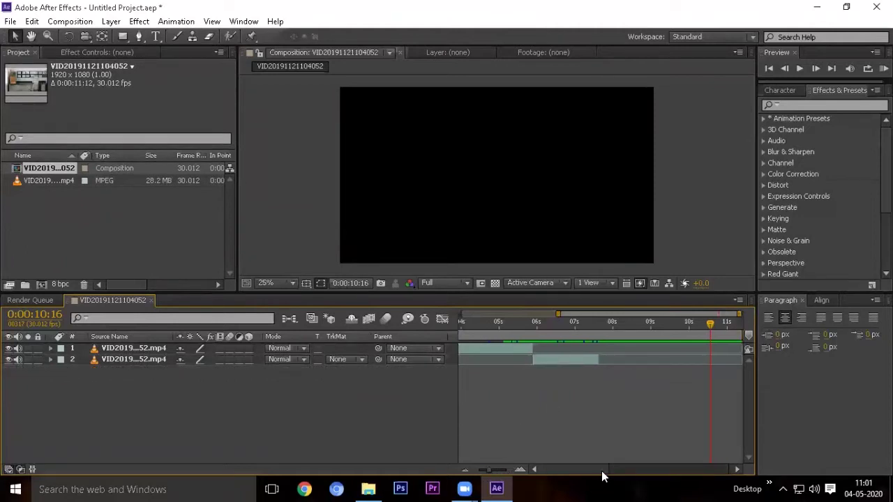
Split the top clip at 0:00:02:12
left_click(558, 322)
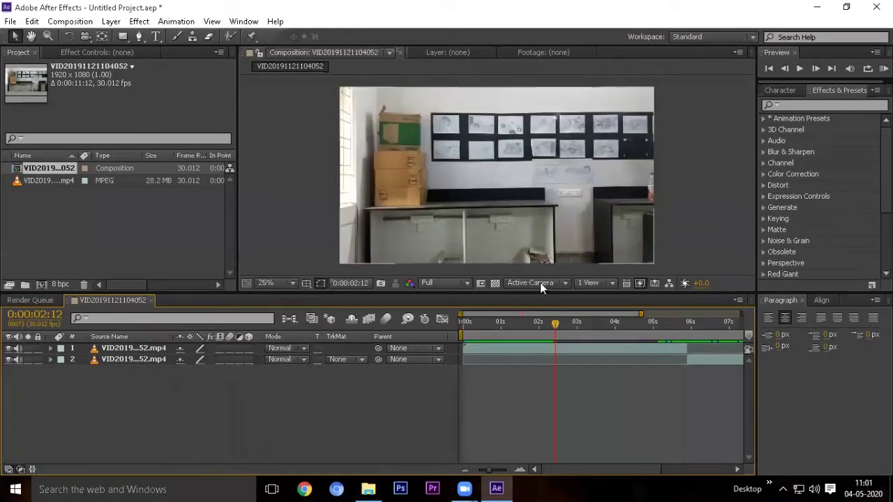
left_click(577, 323)
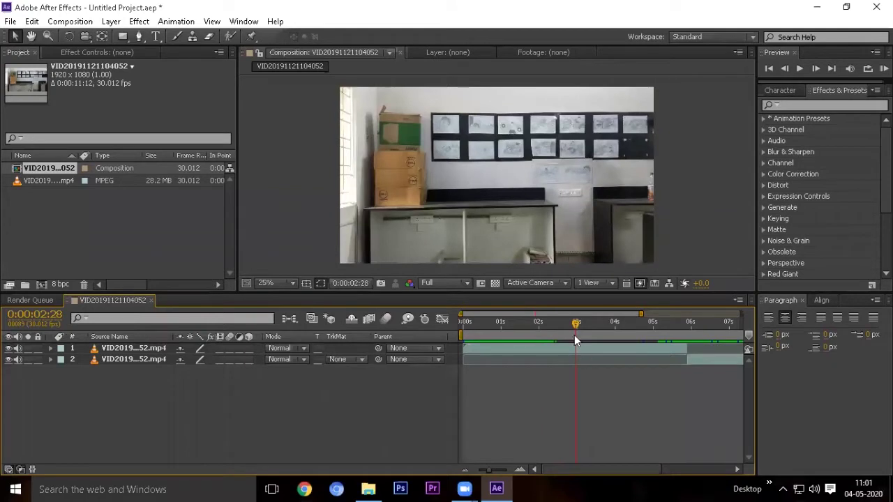
left_click(555, 323)
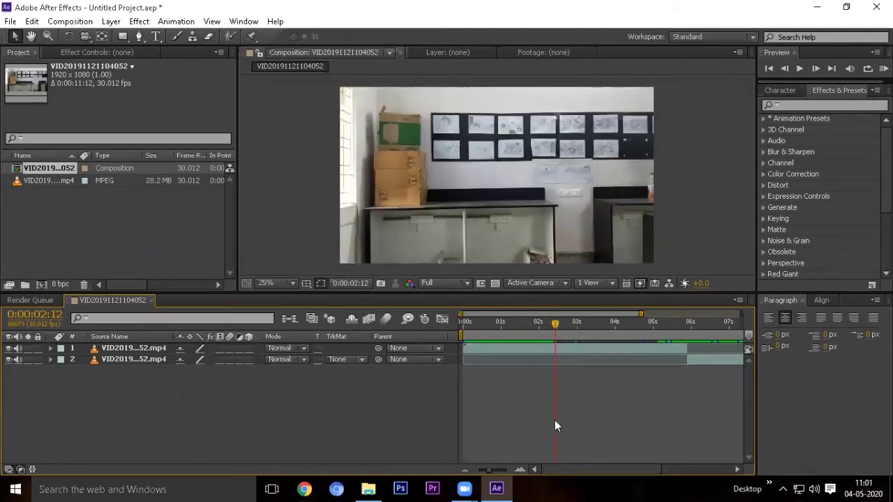
left_click(521, 352)
key("ctrl+shift+d")
left_click(524, 359)
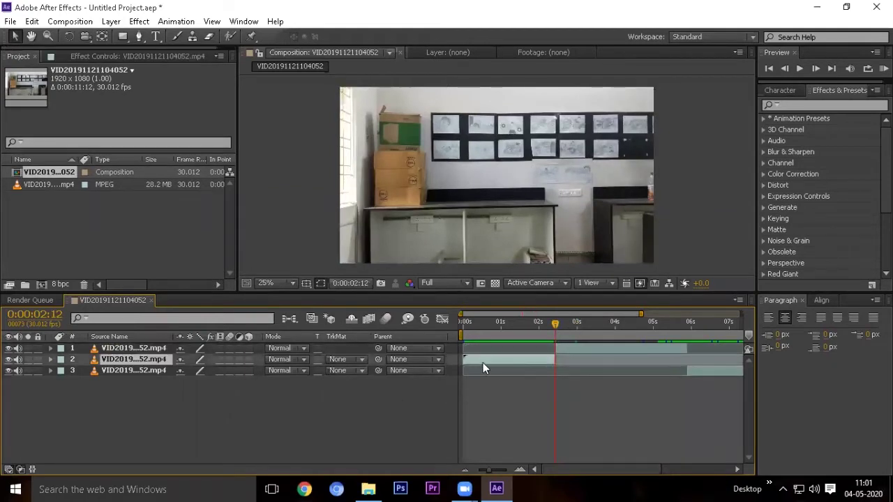
Open the second layer and slide the third clip to start near 5.7 seconds
double_click(482, 363)
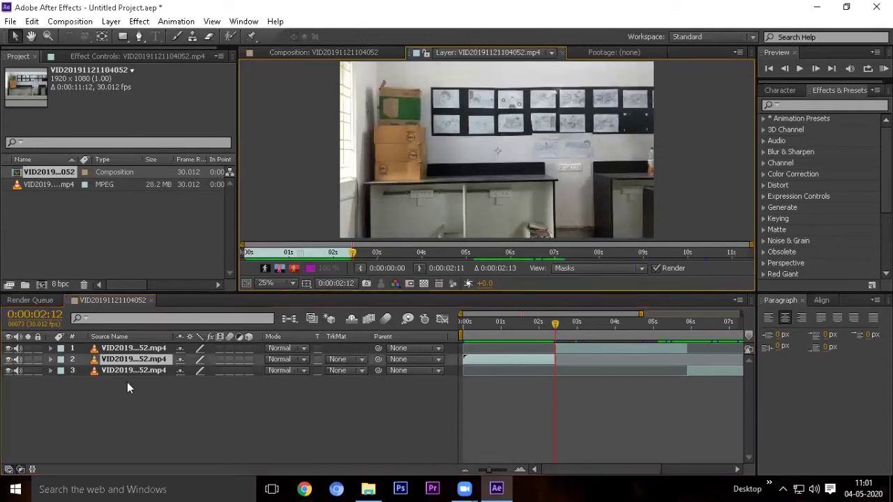
key("ctrl+Down")
left_click_drag(502, 372, 727, 375)
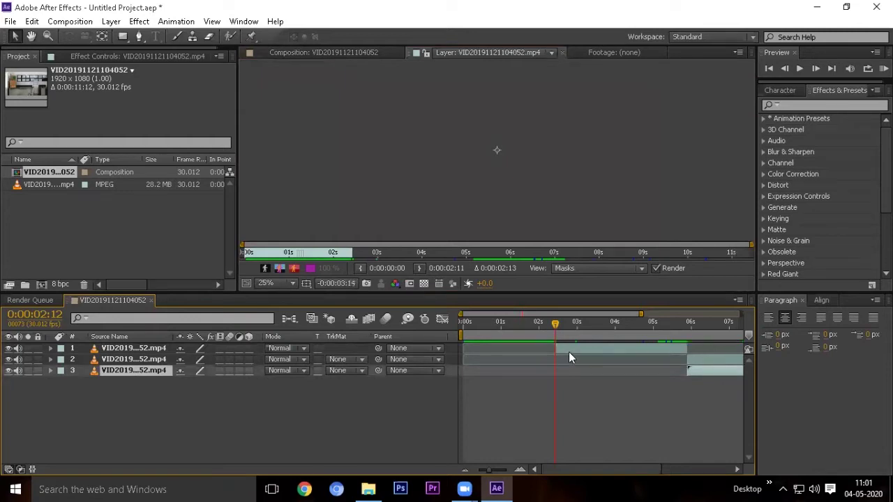
Drag all three layers left together to close the gap, then return to the composition start
left_click(569, 349)
left_click(698, 372, "shift")
left_click_drag(656, 366, 603, 369)
key("Home")
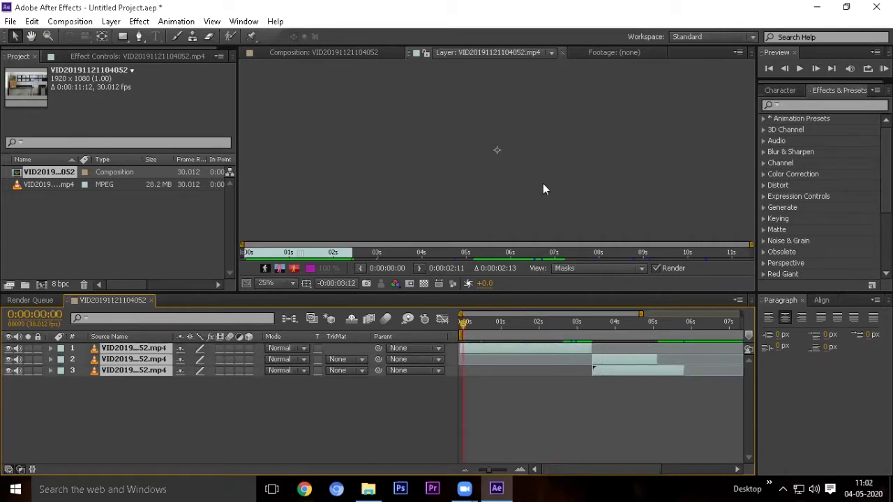
left_click(310, 51)
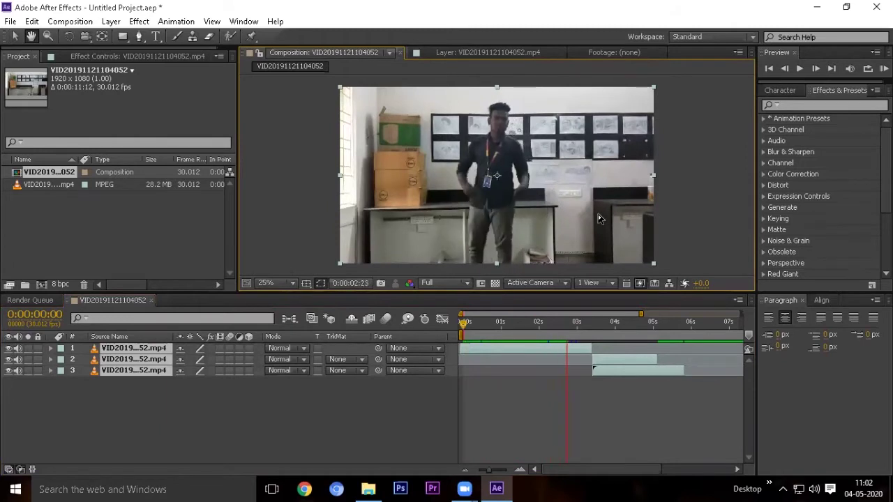
Stop playback, zoom the timeline in, select only layer 2 and set the time to 0:00:03:22
key("space")
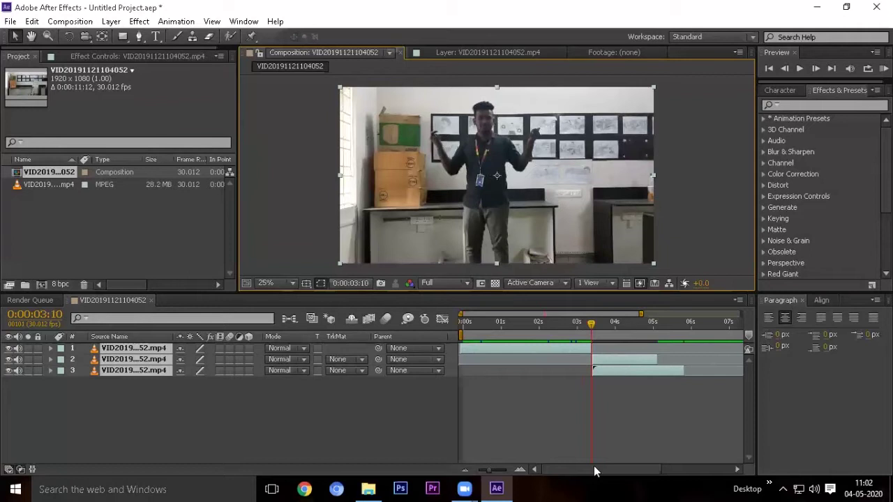
left_click(520, 469)
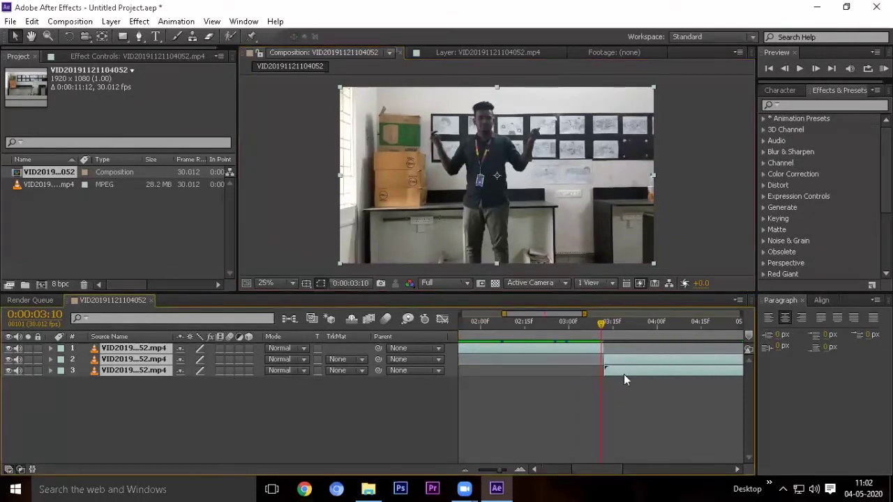
left_click(142, 378)
left_click(136, 359)
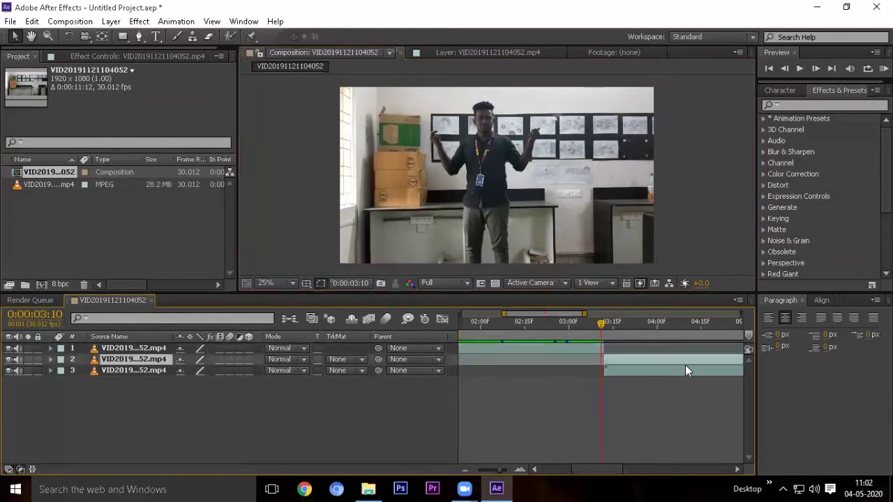
left_click(635, 322)
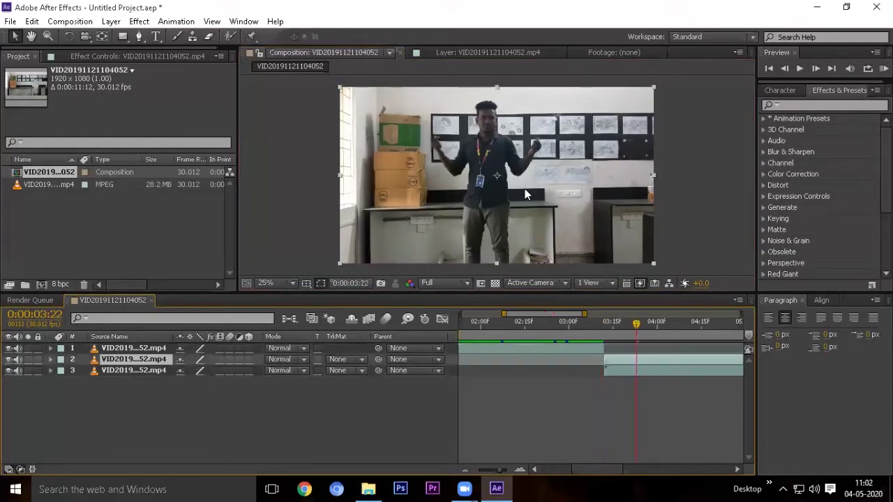
Apply Freeze Frame to layer 2 at 0:00:03:22, then undo it
right_click(620, 363)
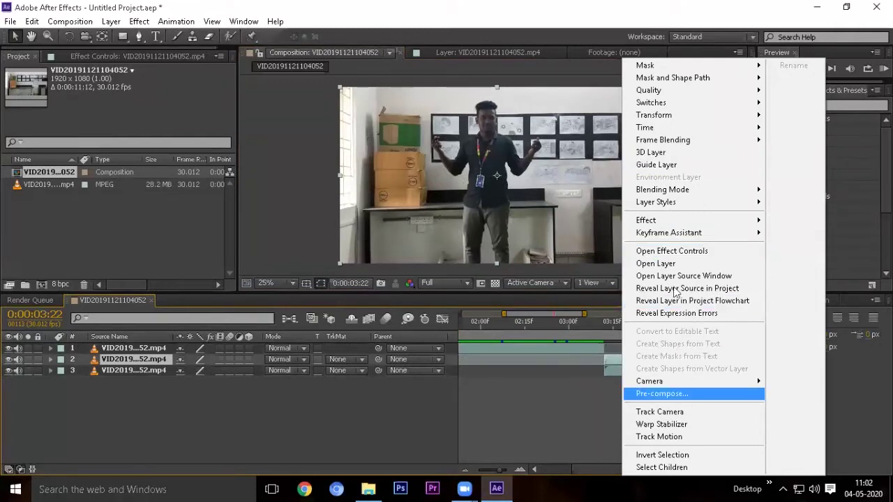
mouse_move(668, 221)
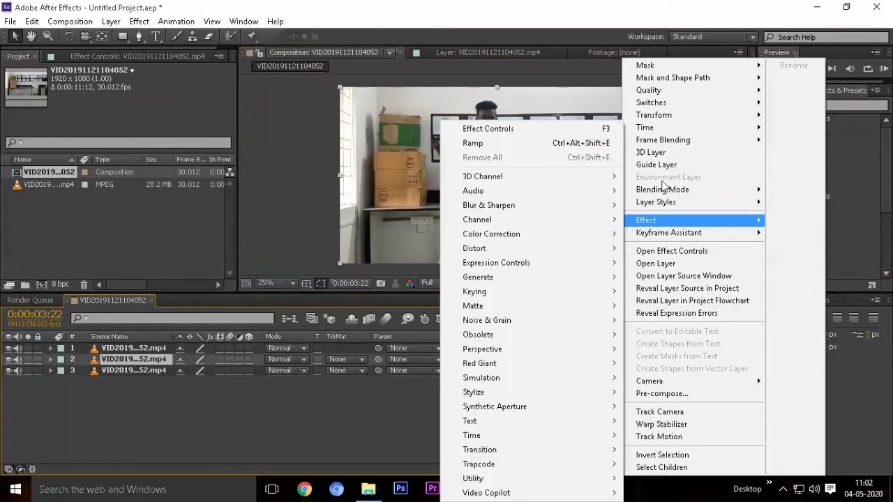
mouse_move(647, 67)
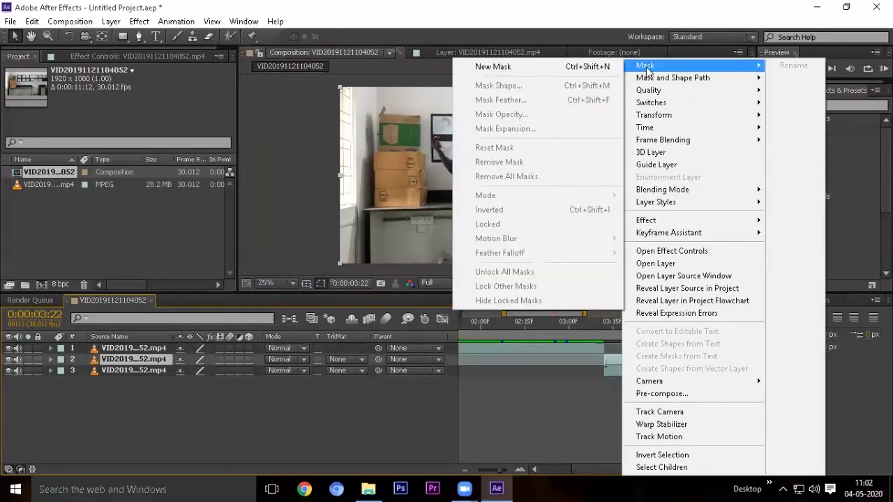
mouse_move(657, 131)
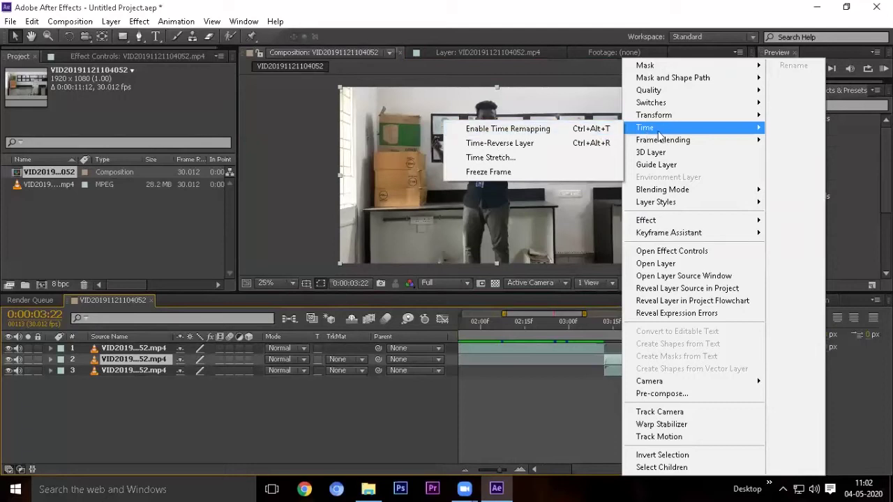
left_click(493, 174)
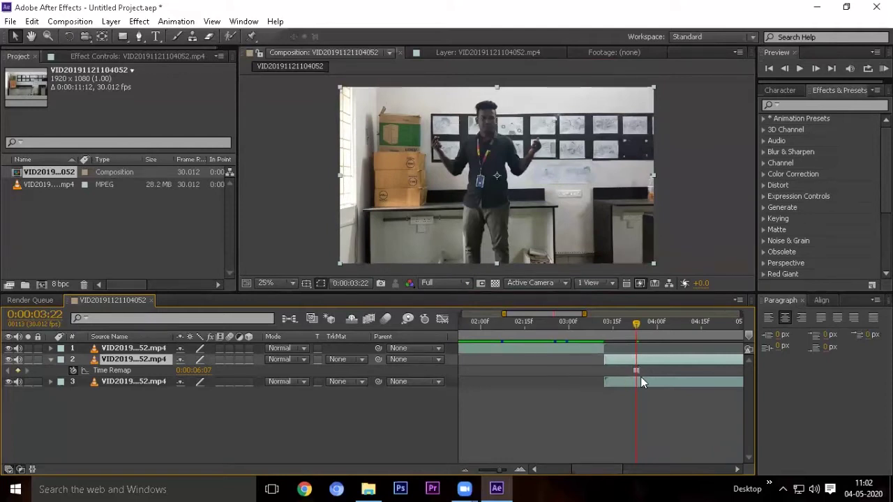
key("u")
Freeze layer 2 at 0:00:03:11 via Time > Freeze Frame
left_click_drag(636, 324, 605, 327)
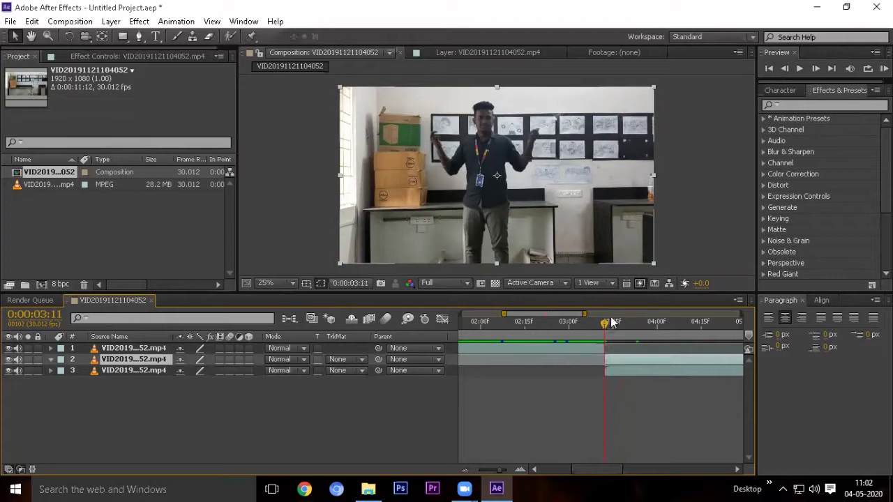
left_click_drag(606, 325, 604, 326)
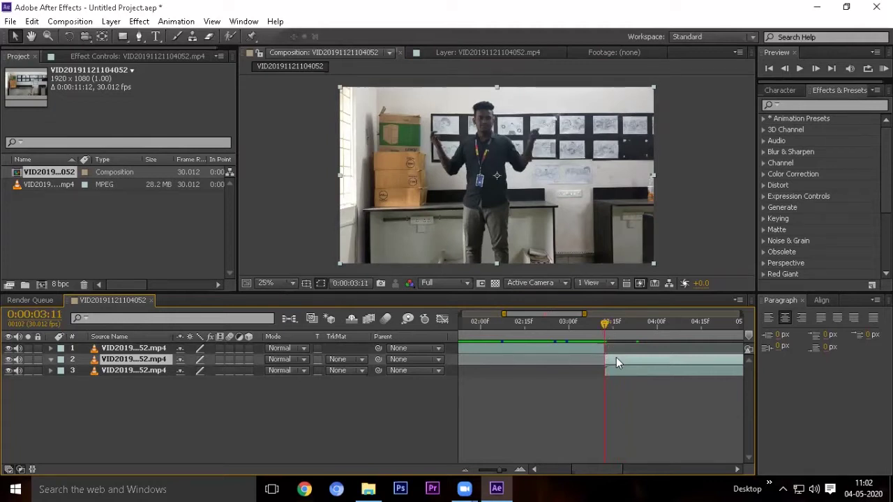
right_click(616, 360)
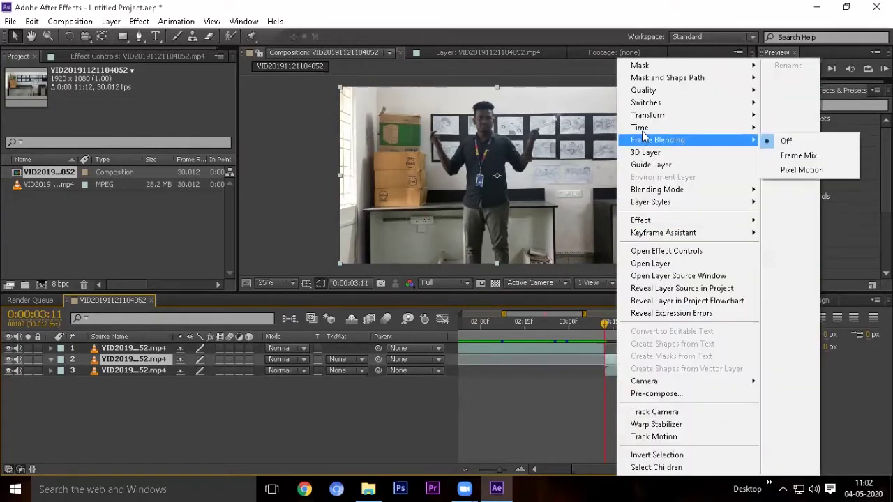
mouse_move(663, 128)
left_click(533, 170)
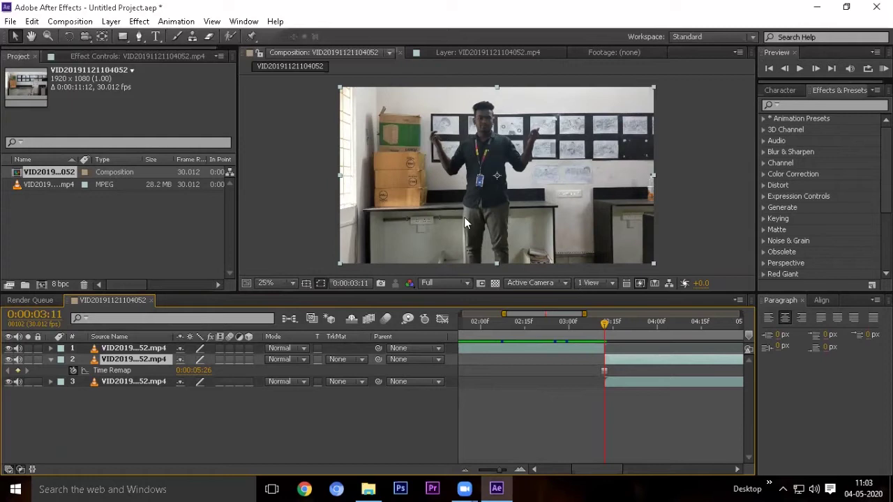
Select the Pen tool, enlarge the viewer, and zoom to 200% on the person's feet
left_click(139, 36)
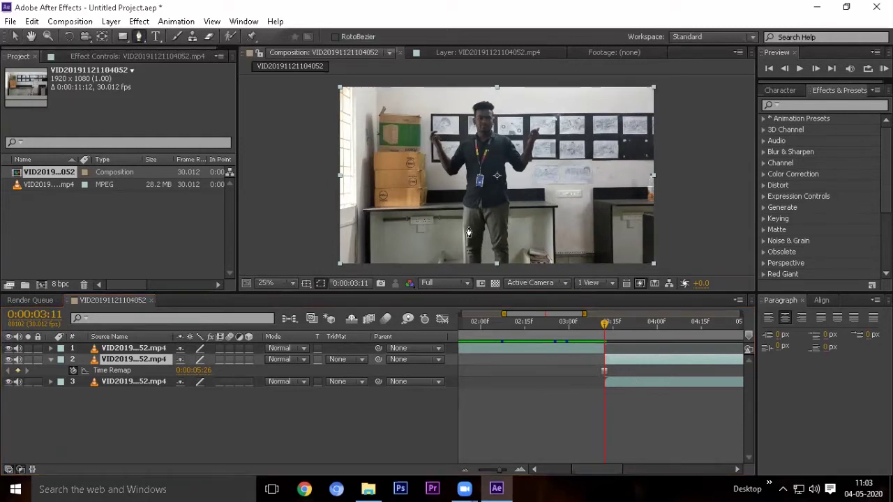
key("period")
left_click_drag(423, 296, 422, 328)
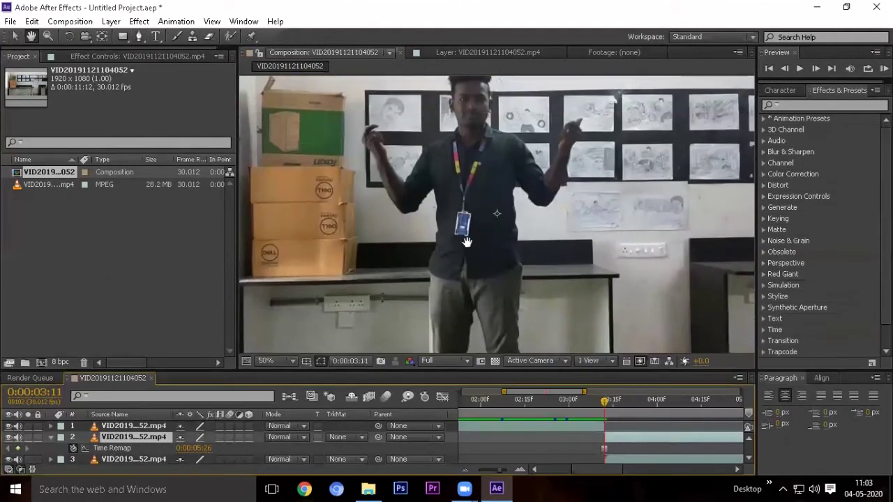
scroll(423, 328, "up", 1)
scroll(427, 326, "up", 1)
left_click_drag(466, 329, 484, 207)
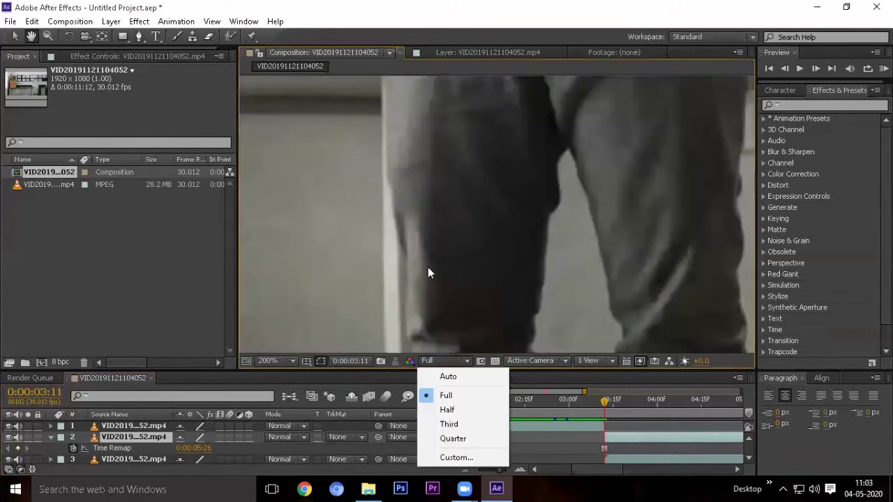
Start the mask at the person's feet and trace up the leg and body edge
key("g")
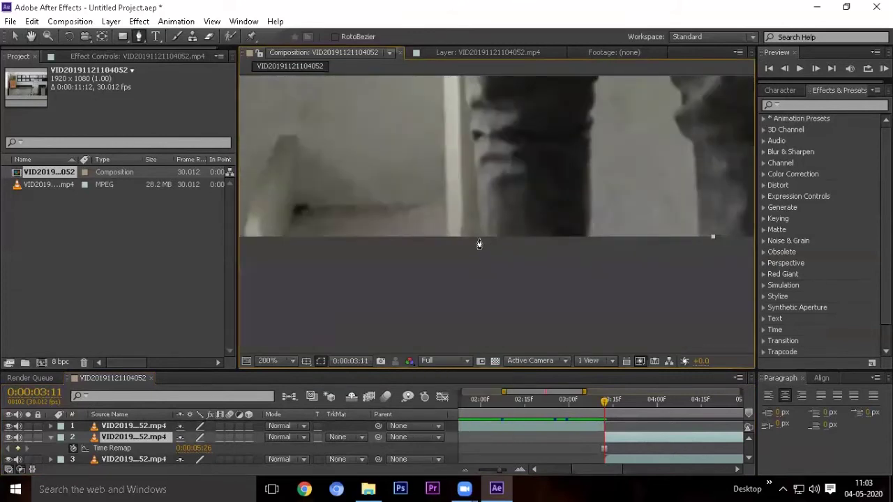
left_click(478, 244)
scroll(478, 304, "up", 3)
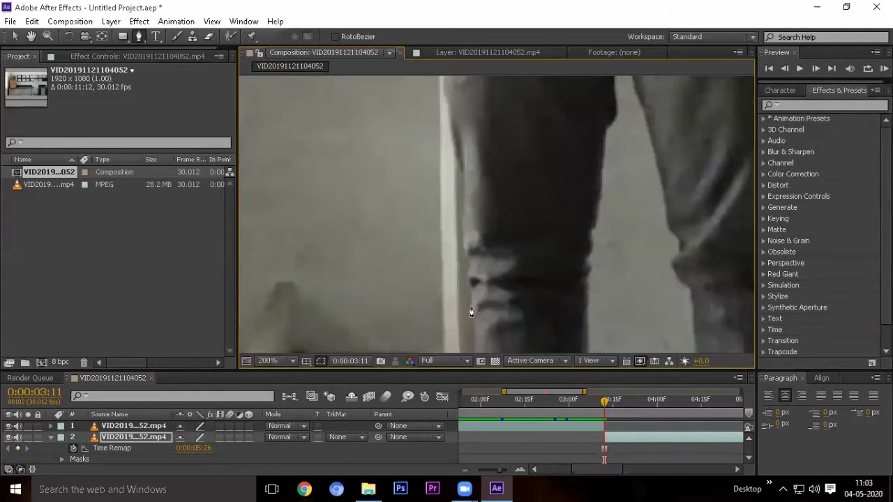
left_click(470, 269)
scroll(464, 217, "up", 2)
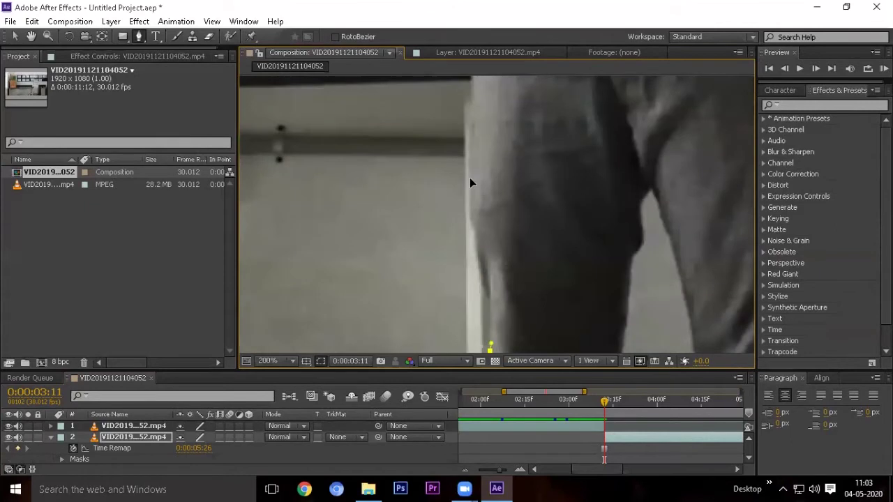
scroll(473, 244, "up", 3)
scroll(482, 279, "up", 1)
left_click(471, 244)
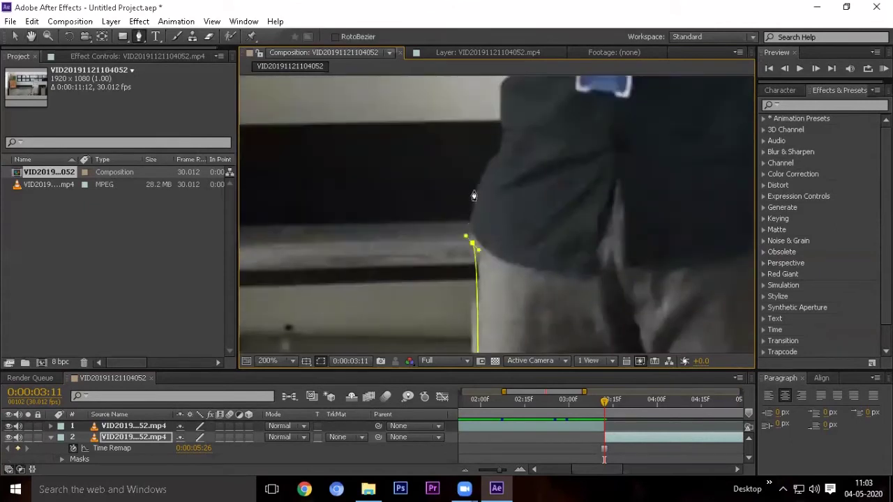
mouse_move(495, 153)
left_mouse_down()
mouse_move(506, 143)
mouse_move(456, 274)
left_mouse_up()
key("space")
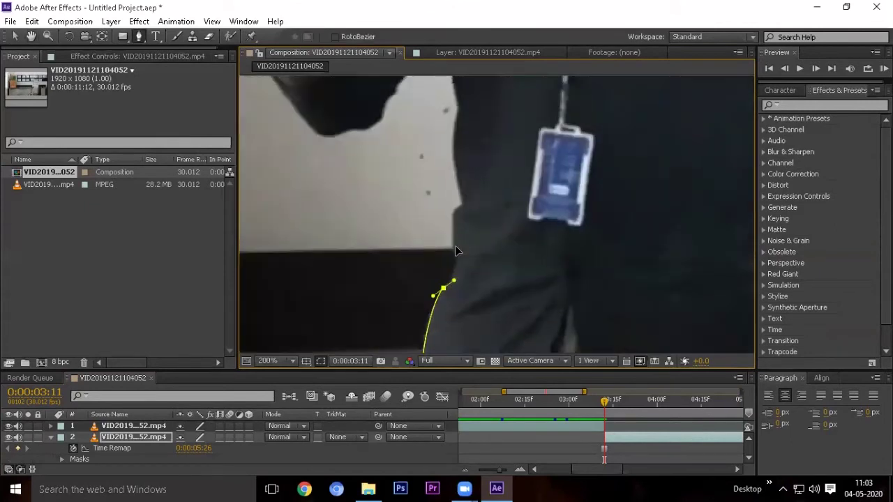
left_click(456, 208)
Continue the mask up the side to the armpit, redoing misplaced points
key("ctrl+z")
left_click_drag(454, 209, 456, 192)
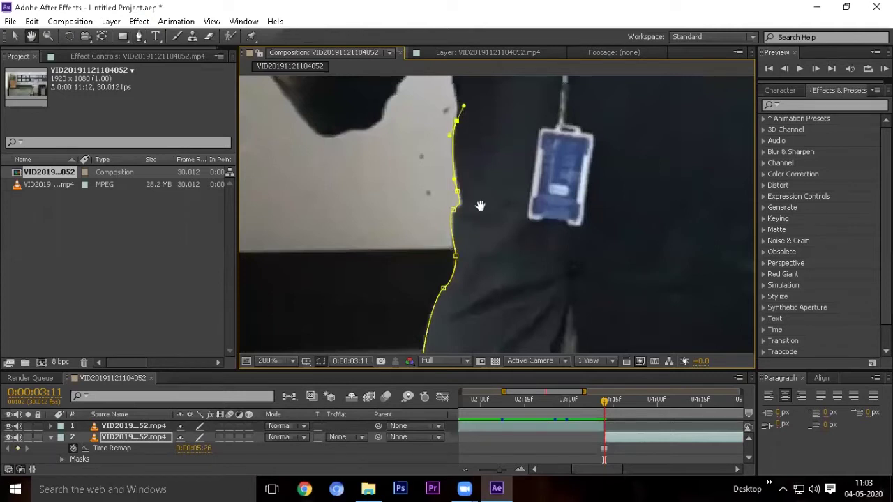
left_click(466, 149)
key("v")
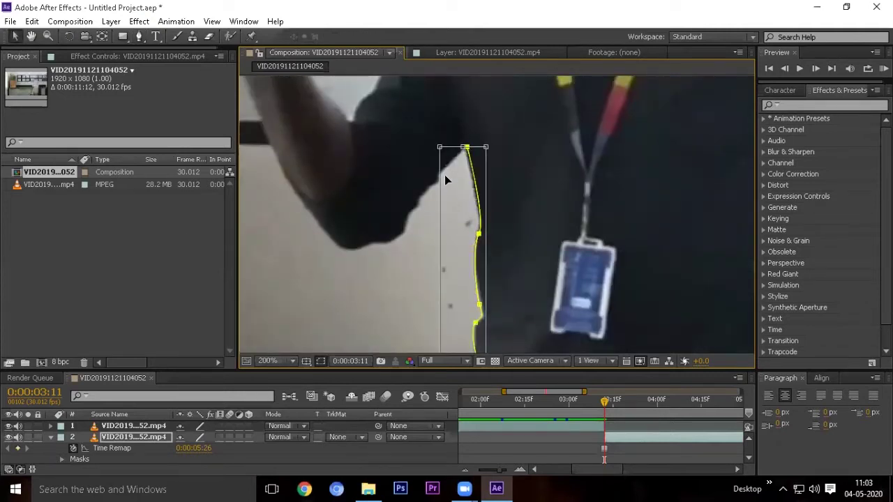
left_click(438, 187)
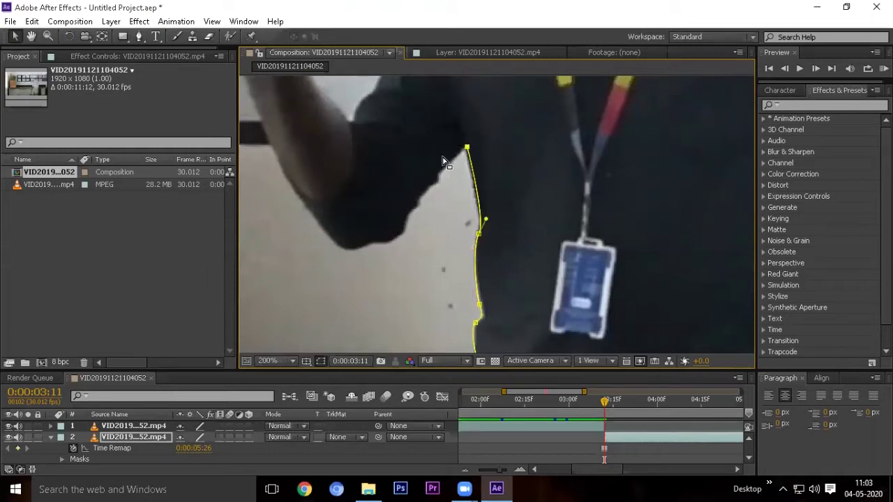
left_click(142, 36)
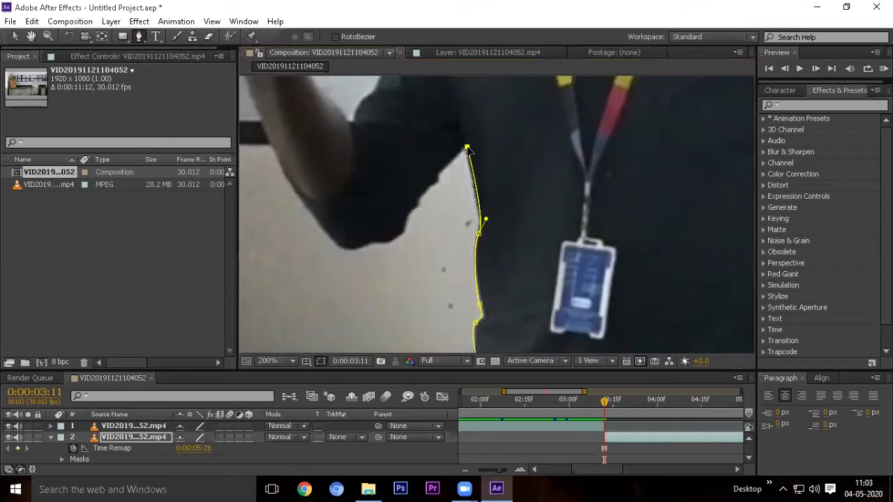
key("ctrl+z")
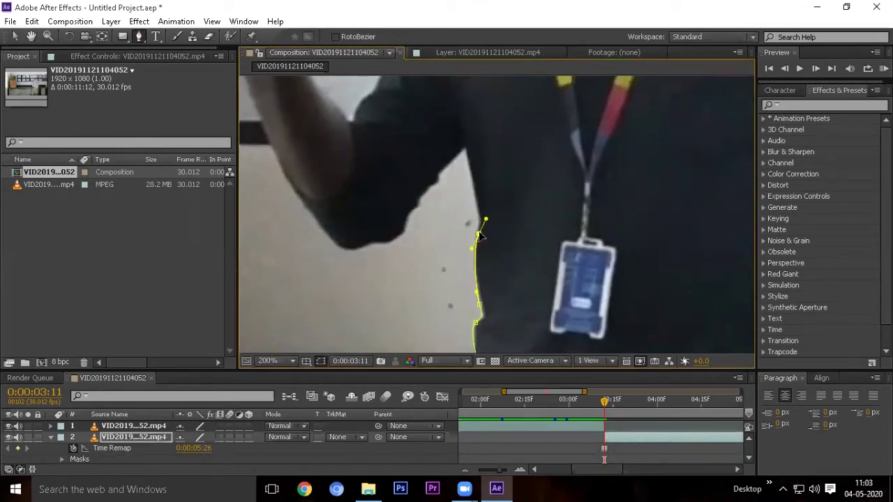
left_click(459, 146)
Trace the mask under the arm and along its lower edge toward the raised hand
left_click(440, 175)
left_click_drag(421, 190, 416, 198)
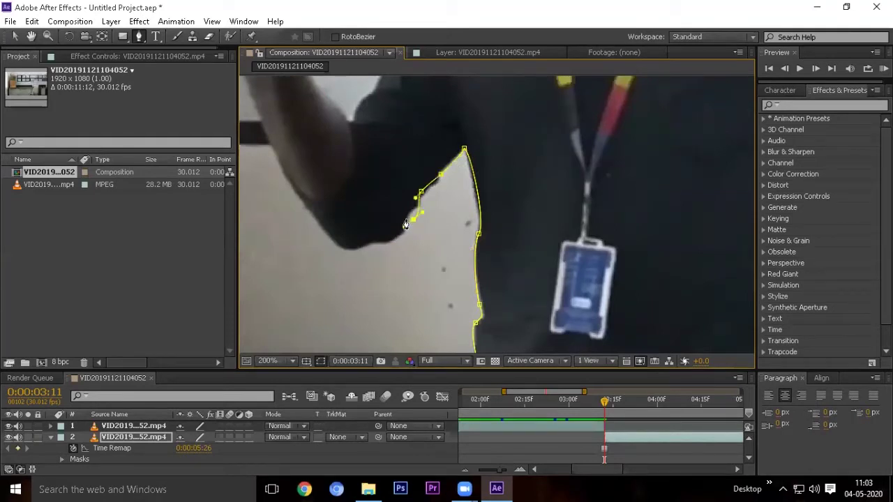
mouse_move(365, 248)
left_mouse_down()
mouse_move(342, 255)
mouse_move(321, 227)
left_mouse_up()
left_click_drag(279, 168, 285, 183)
scroll(354, 170, "up", 5)
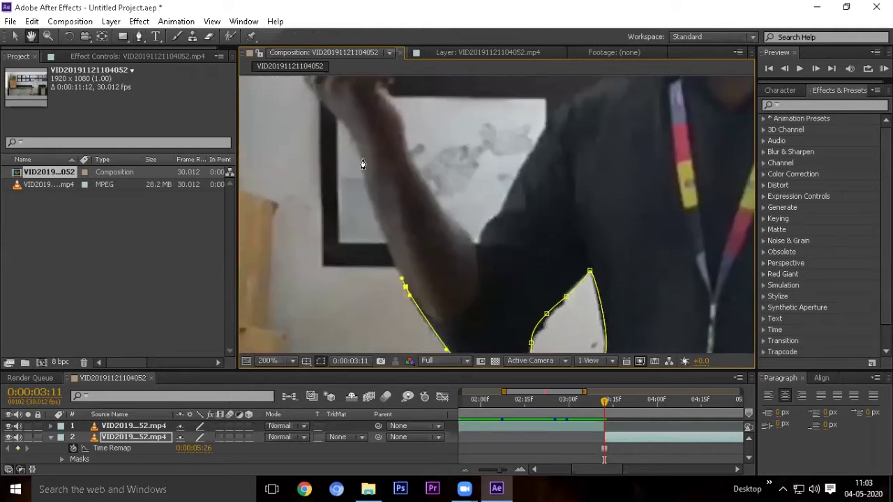
left_click_drag(361, 174, 341, 124)
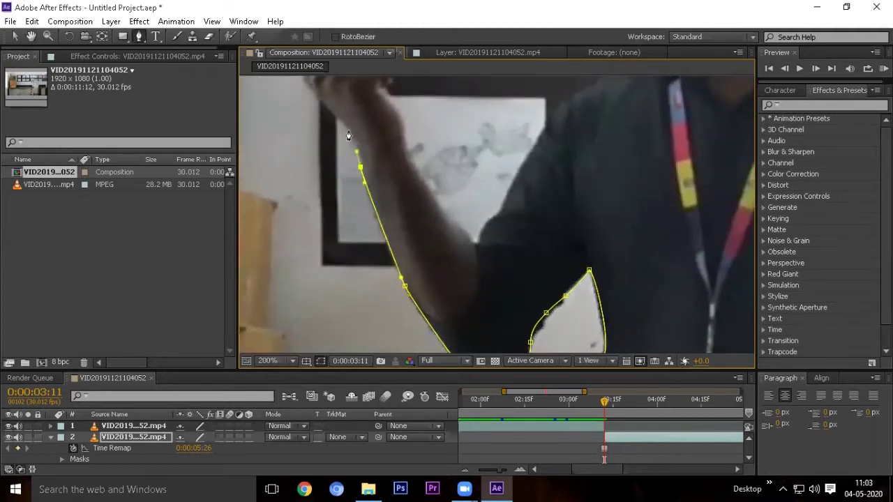
Replace the last point and continue the mask up the forearm to the wrist
scroll(384, 207, "up", 3)
key("ctrl+z")
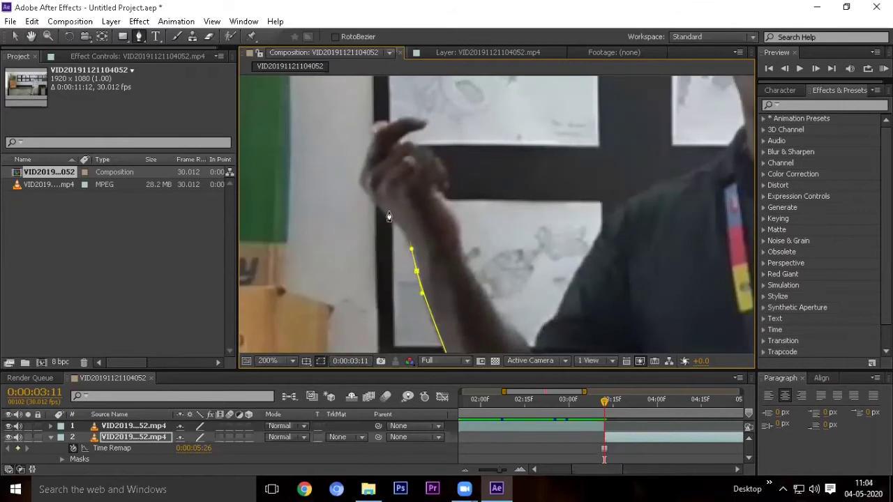
left_click_drag(383, 211, 374, 208)
left_click_drag(361, 174, 366, 161)
left_click_drag(380, 123, 477, 175)
Undo the top mask point, then trace the mask along the finger's top, tip and underside
scroll(383, 126, "up", 3)
scroll(654, 257, "down", 1)
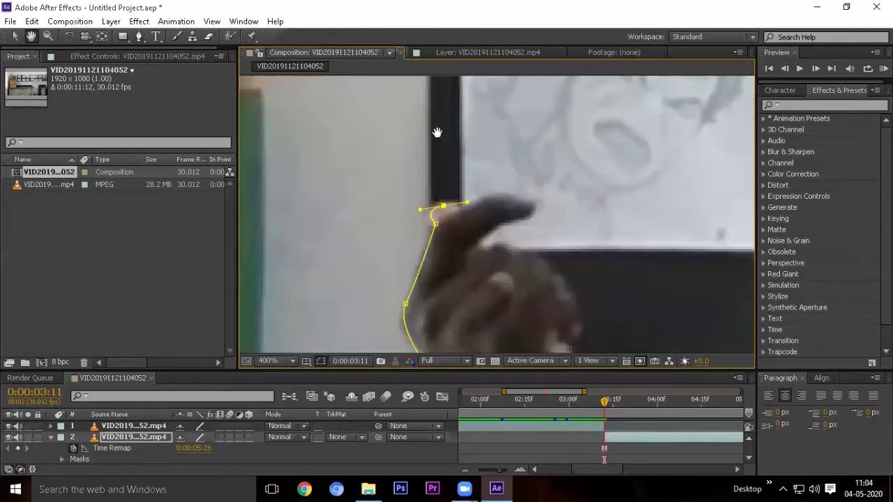
key("ctrl+z")
key("ctrl+z")
left_click(430, 238)
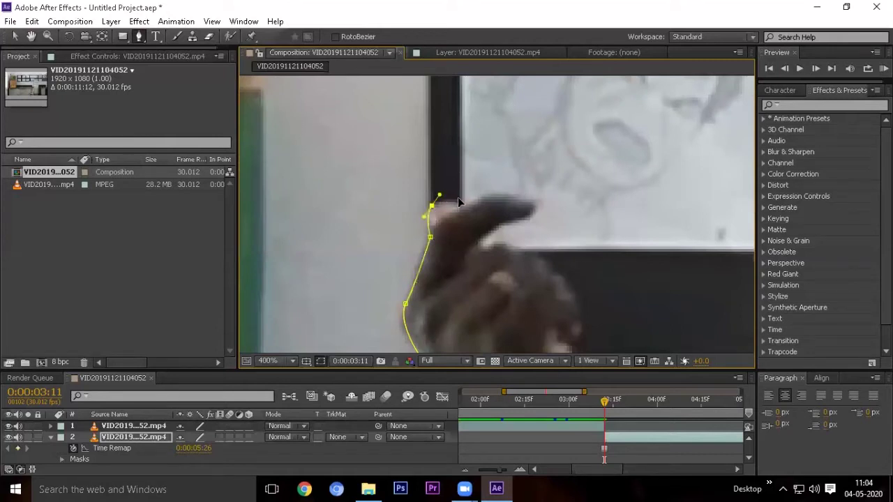
left_click(459, 209)
left_click_drag(513, 199, 537, 206)
left_click(530, 215)
left_click(479, 239)
left_click_drag(470, 254, 511, 242)
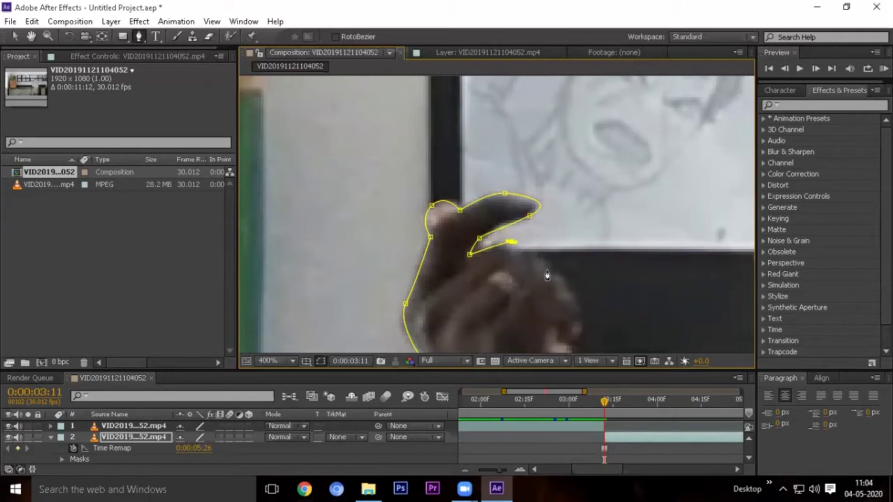
Continue the mask around the raised hand and down the forearm and arm
left_click_drag(593, 328, 500, 151)
left_click(458, 90)
left_click(486, 150)
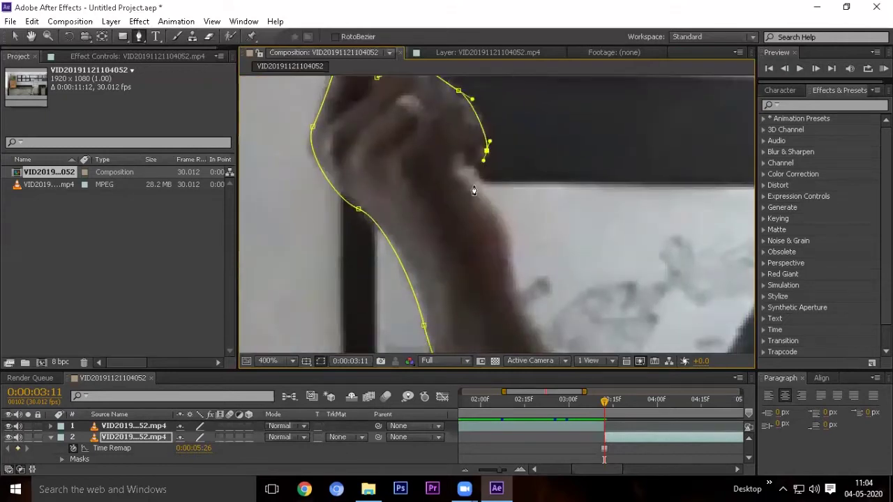
left_click_drag(489, 189, 426, 52)
left_click_drag(452, 116, 456, 141)
left_click(466, 170)
left_click(591, 341)
left_click_drag(620, 288, 633, 283)
left_click_drag(675, 224, 524, 317)
left_click_drag(528, 278, 534, 265)
Extend the mask from the arm toward the shoulder and up the neck
left_click_drag(648, 134, 673, 116)
left_click_drag(718, 89, 309, 180)
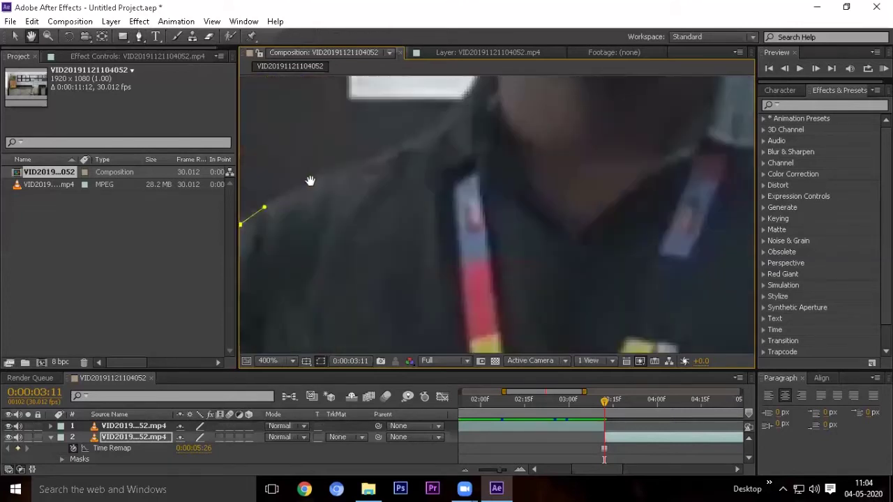
left_click_drag(418, 131, 435, 120)
left_click_drag(491, 78, 435, 186)
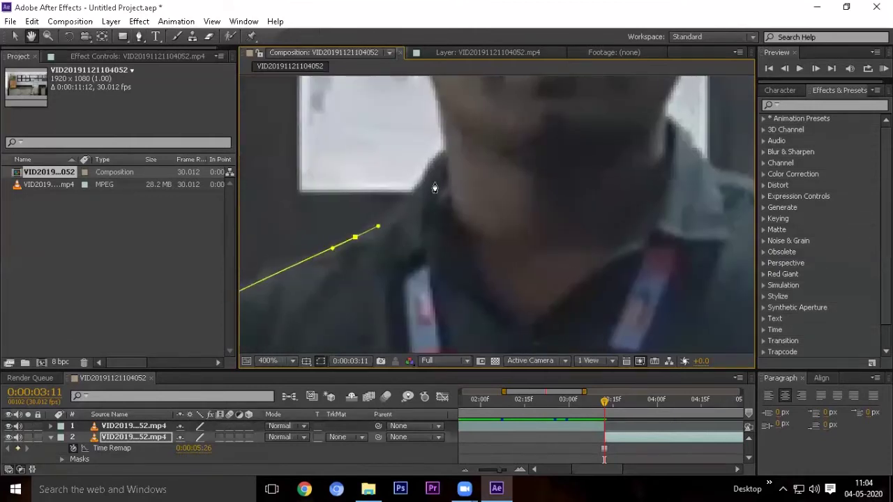
mouse_move(444, 149)
left_mouse_down()
mouse_move(454, 149)
mouse_move(462, 226)
left_mouse_up()
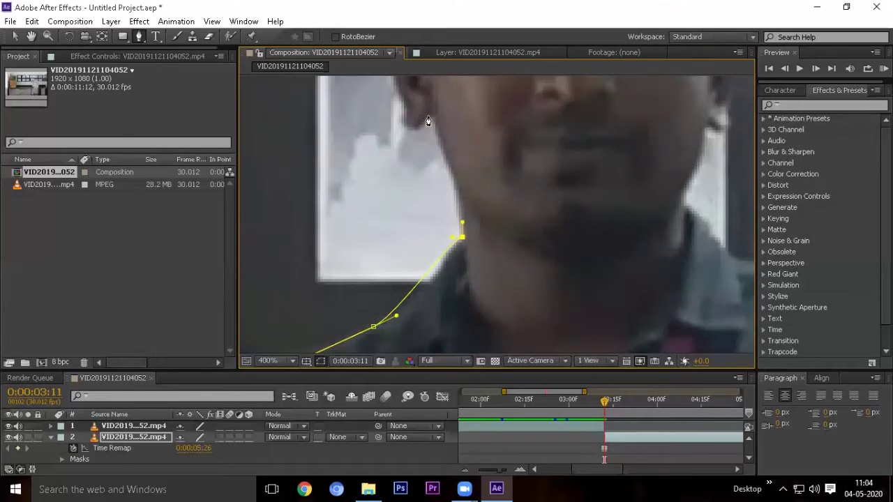
left_click(449, 176)
Trace the mask around the ear and up the side of the head
left_click_drag(451, 70, 417, 154)
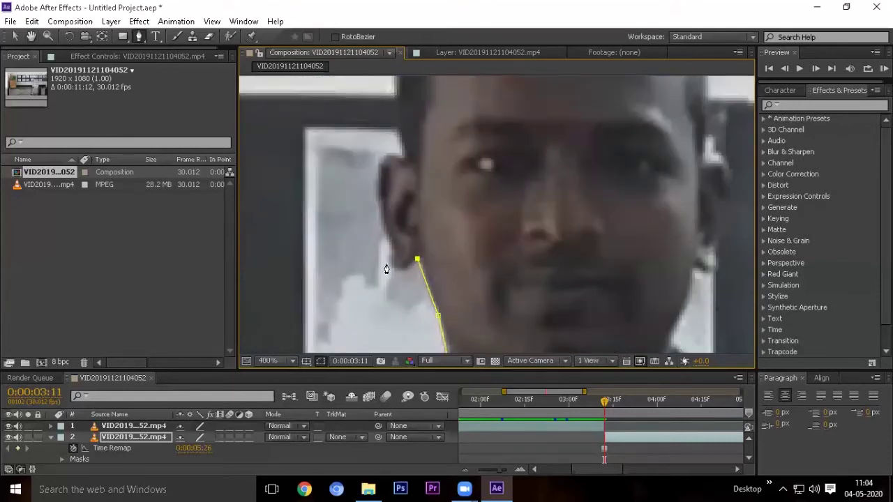
left_click_drag(391, 257, 391, 239)
left_click_drag(383, 159, 404, 151)
left_click_drag(395, 106, 402, 202)
left_click(404, 194)
left_click(407, 141)
mouse_move(388, 87)
left_mouse_down()
mouse_move(391, 188)
mouse_move(393, 161)
left_mouse_up()
Curve the mask over the top of the hair and down the side of the face
left_click_drag(465, 113, 507, 103)
left_click(619, 96)
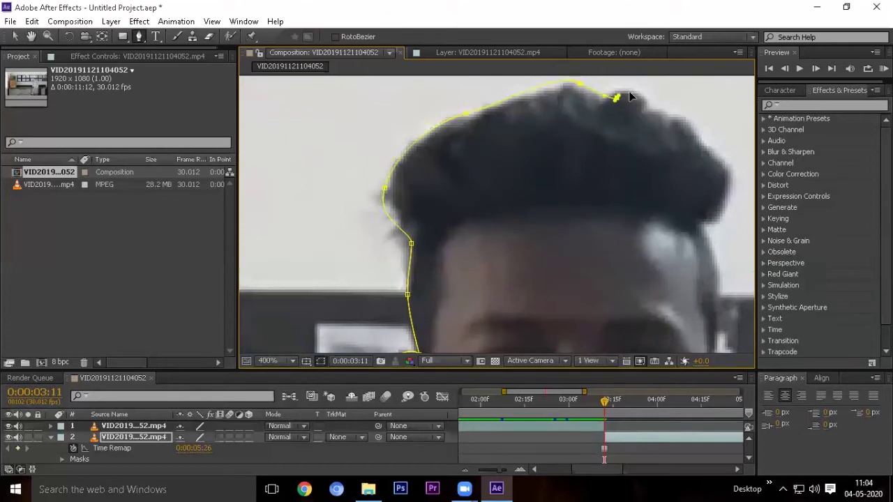
left_click_drag(632, 96, 401, 113)
left_click(445, 130)
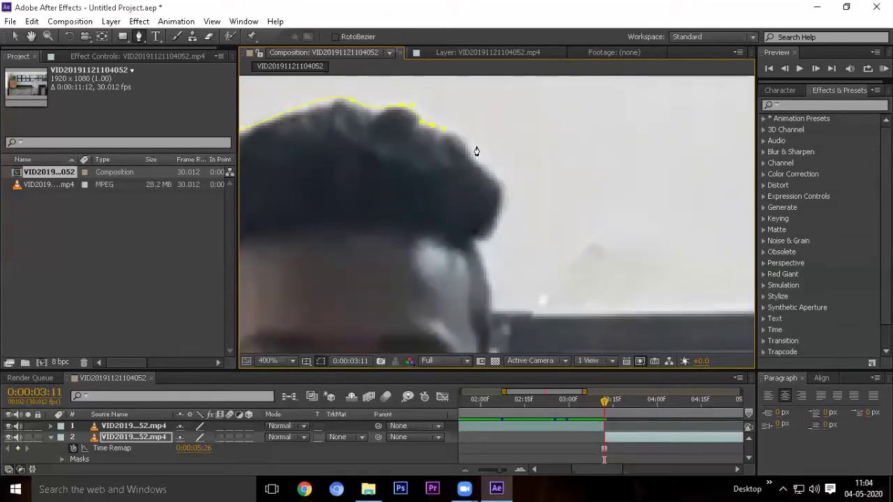
left_click(501, 197)
left_click(473, 254)
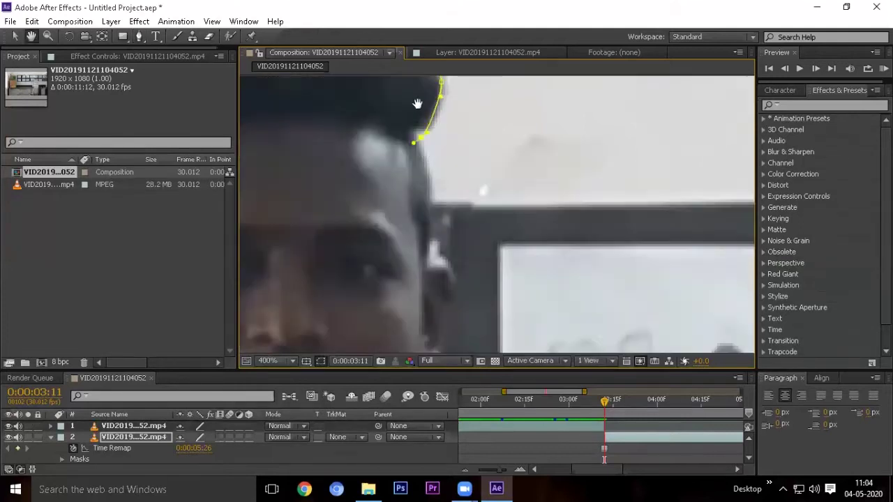
left_click_drag(472, 255, 407, 132)
left_click(405, 168)
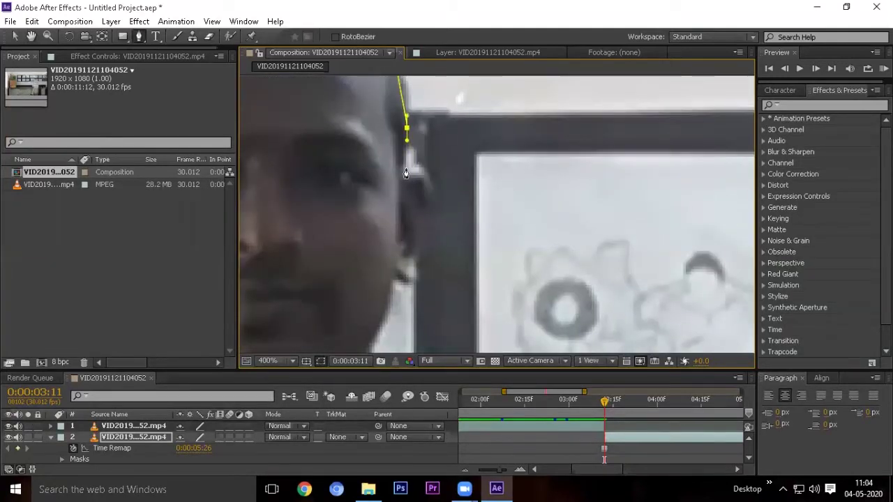
left_click_drag(432, 189, 428, 222)
mouse_move(418, 256)
left_mouse_down()
mouse_move(417, 268)
mouse_move(385, 268)
left_mouse_up()
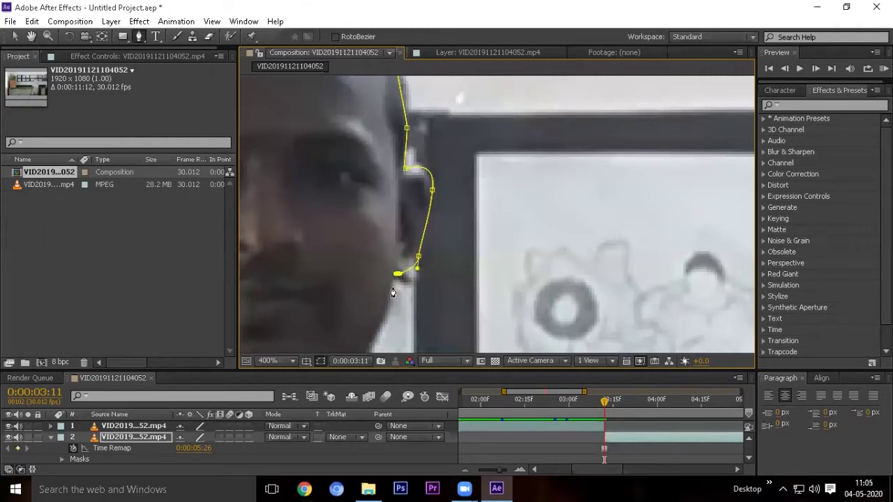
Trace the mask along the far shoulder and down its edge
left_click_drag(390, 279, 427, 127)
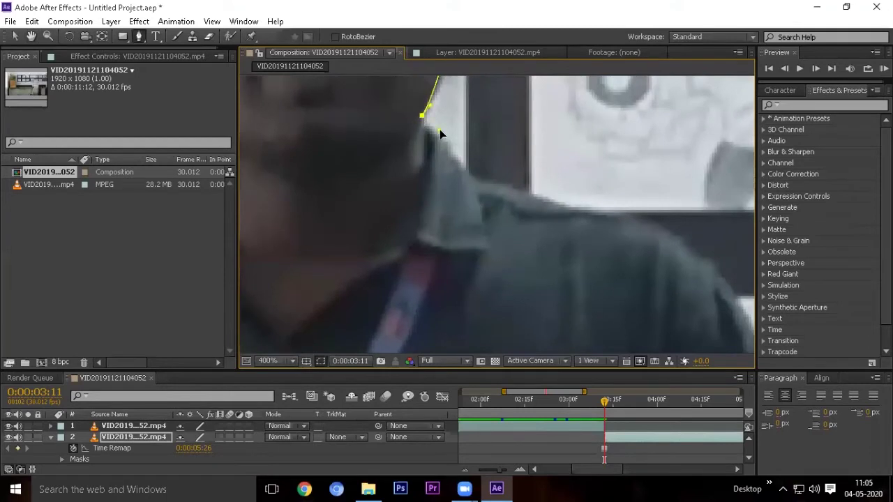
left_click(500, 185)
left_click_drag(668, 235, 469, 150)
left_click(473, 157)
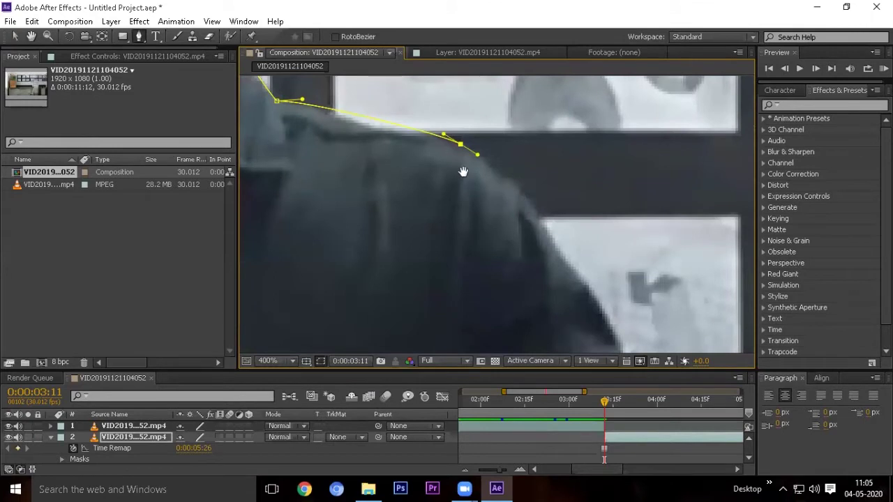
left_click_drag(595, 240, 477, 171)
left_click(454, 204)
left_click(504, 283)
left_click(517, 333)
left_click_drag(517, 333, 364, 114)
Continue the mask down the arm toward the other hand, redoing two misplaced points
left_click(406, 175)
left_click_drag(456, 179, 430, 328)
left_click(433, 268)
key("ctrl+z")
left_click_drag(482, 165, 500, 102)
key("ctrl+z")
left_click_drag(456, 215, 484, 163)
left_click(502, 130)
left_click_drag(479, 223, 456, 339)
mouse_move(484, 186)
left_mouse_down()
mouse_move(495, 170)
mouse_move(428, 202)
left_mouse_up()
Curve the mask up the other hand's edge, undo the last point, and duplicate the layer with Ctrl+D
left_click(464, 131)
mouse_move(497, 97)
left_mouse_down()
mouse_move(516, 93)
mouse_move(467, 202)
left_mouse_up()
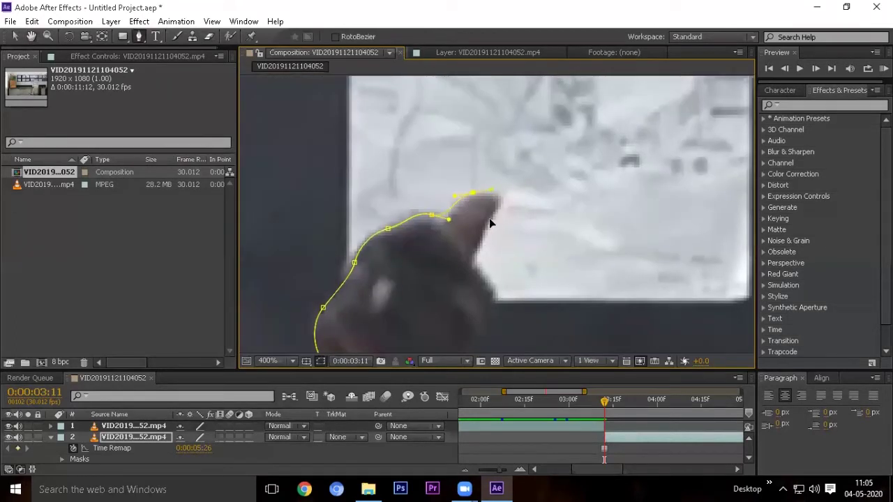
mouse_move(476, 266)
left_mouse_down()
mouse_move(481, 157)
mouse_move(474, 170)
left_mouse_up()
key("z")
key("ctrl+z")
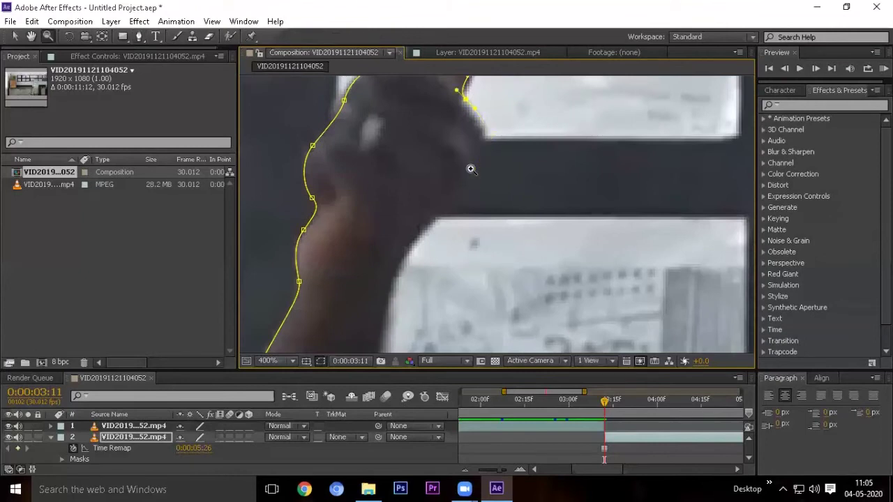
key("ctrl+d")
Undo the newest point and trace the mask around the finger's edge and bottom
key("p")
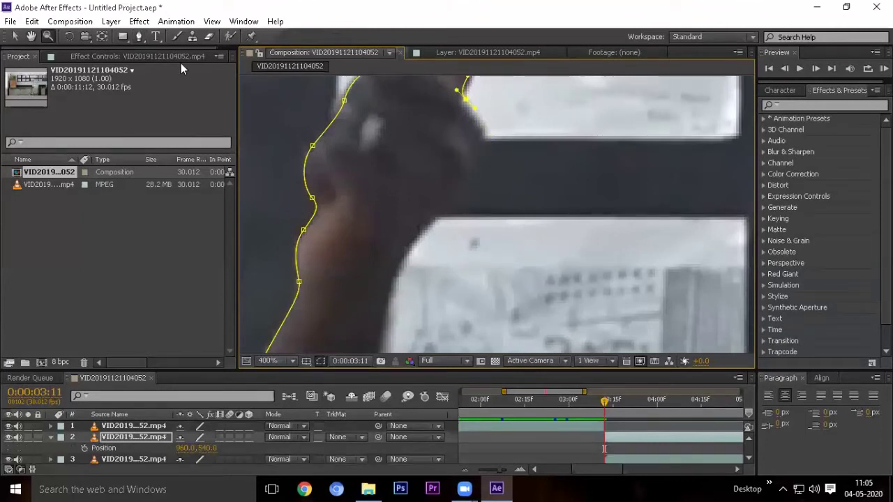
left_click(142, 37)
key("ctrl+z")
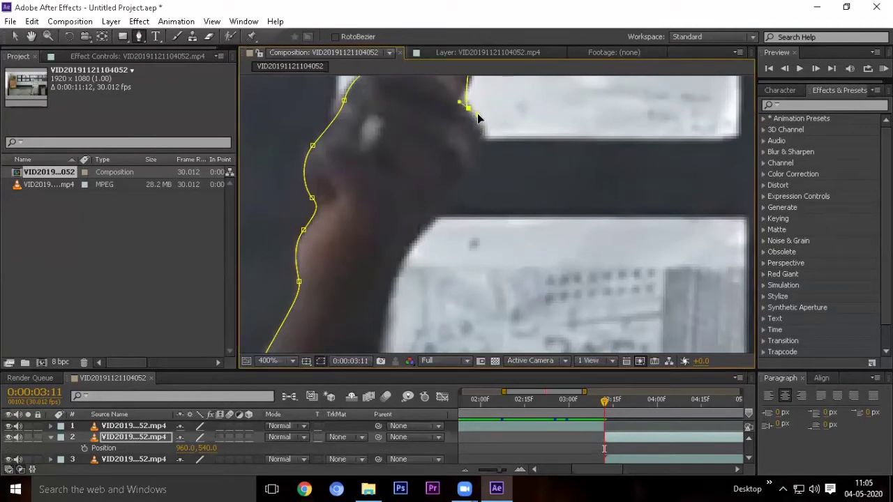
left_click_drag(477, 117, 449, 215)
left_click(453, 253)
mouse_move(405, 328)
left_mouse_down()
mouse_move(475, 175)
mouse_move(455, 189)
left_mouse_up()
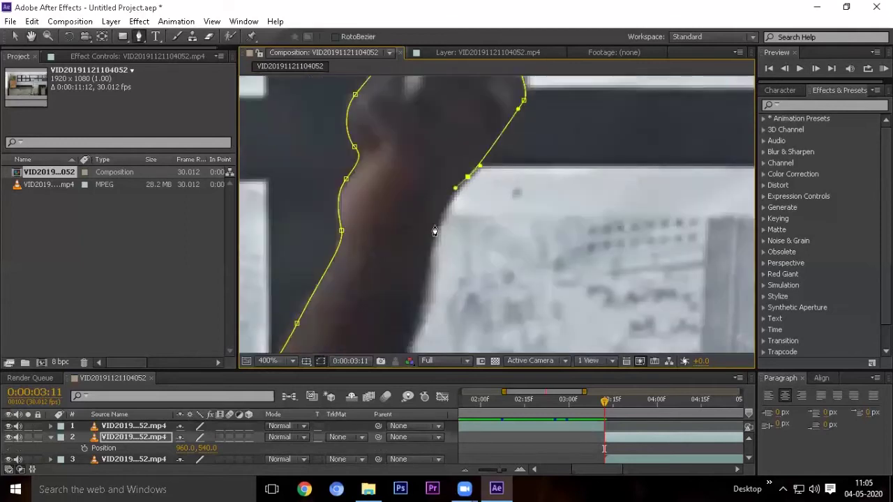
left_click_drag(426, 293, 442, 200)
left_click_drag(417, 281, 440, 160)
left_click(408, 277)
left_click_drag(405, 282, 594, 109)
mouse_move(460, 219)
left_mouse_down()
mouse_move(522, 200)
mouse_move(485, 189)
left_mouse_up()
left_click(519, 191)
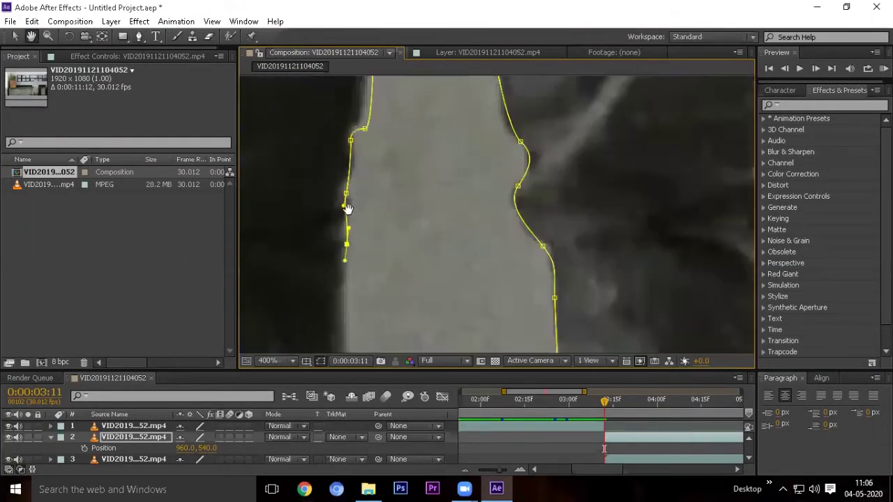
Add the last points down the leg and along the floor, then close the mask at its first point
left_click(346, 300)
left_click(343, 333)
scroll(419, 293, "down", 3)
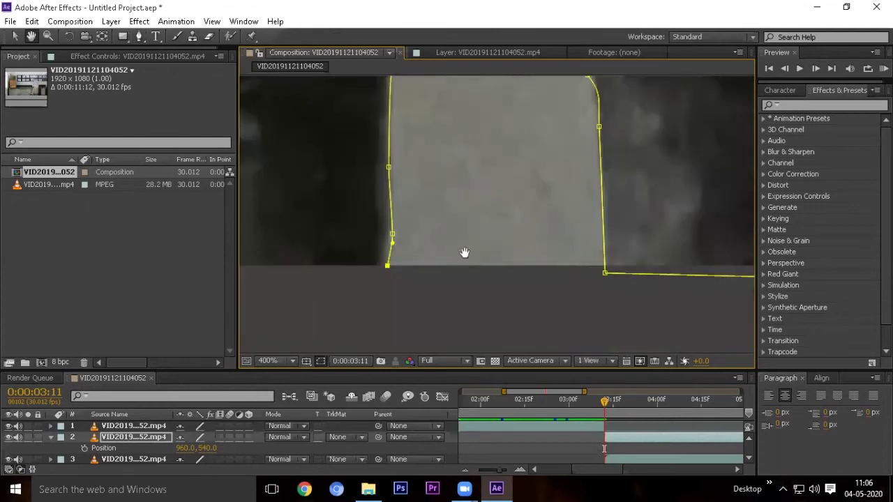
scroll(464, 253, "left", 3)
left_click(408, 273)
left_click(249, 243)
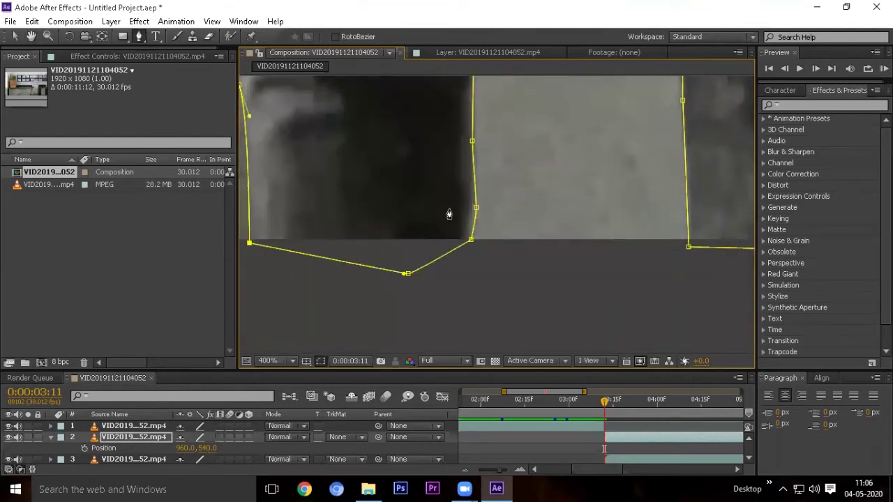
scroll(496, 169, "down", 8)
scroll(496, 169, "up", 4)
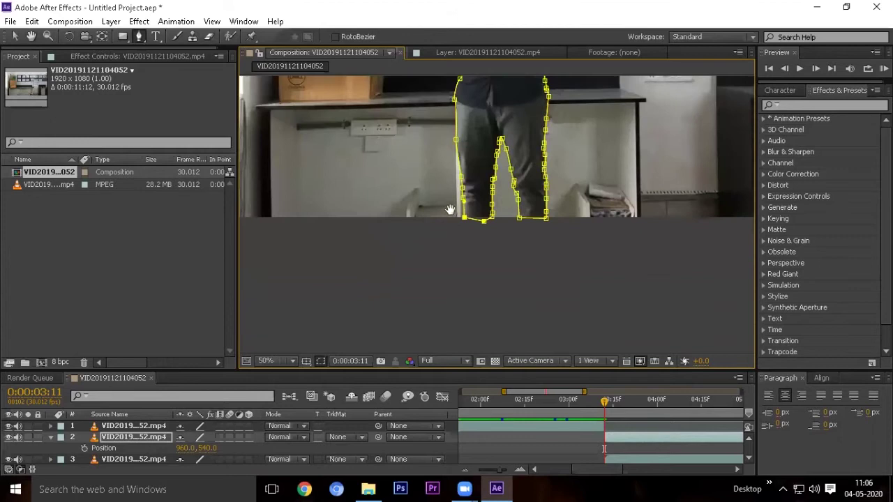
scroll(475, 164, "up", 5)
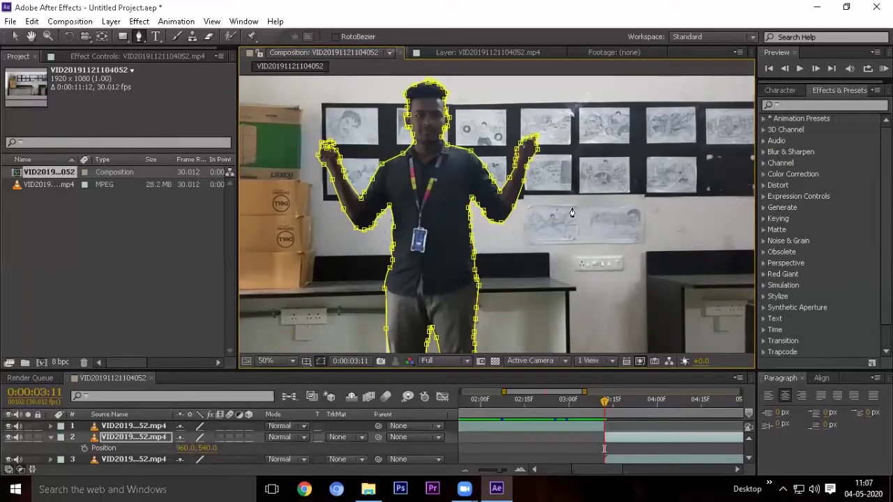
Hide the background classroom layer and move the current time to 0:00:03:17
left_click(8, 459)
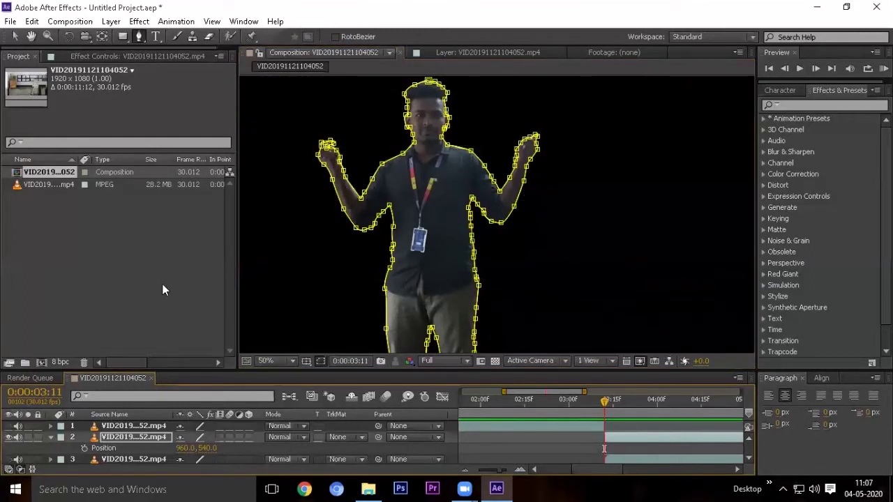
left_click(15, 36)
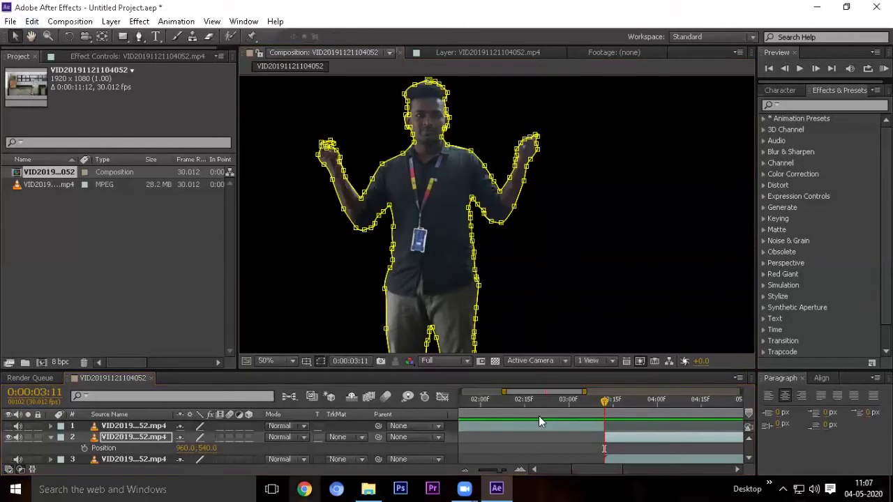
left_click(622, 399)
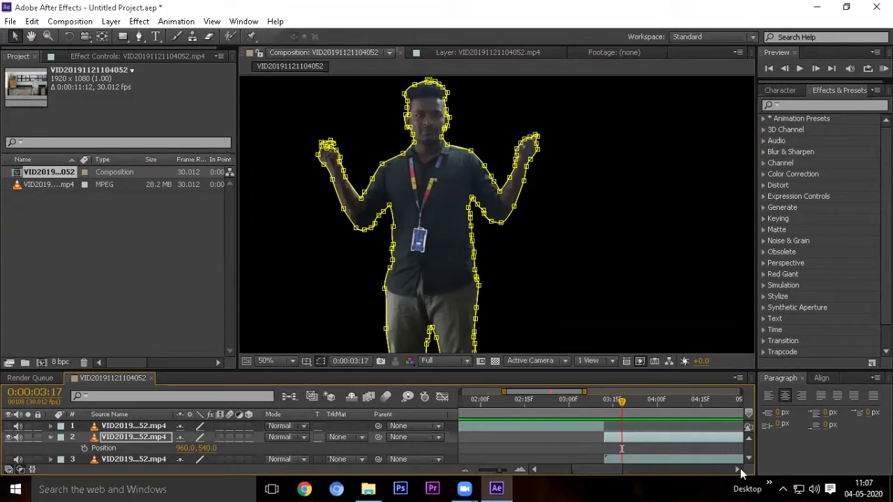
key("p")
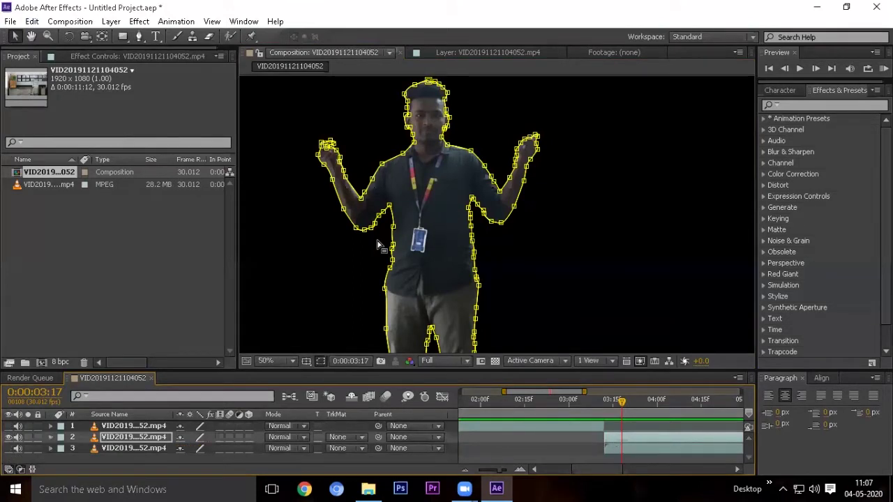
key("comma")
key("comma")
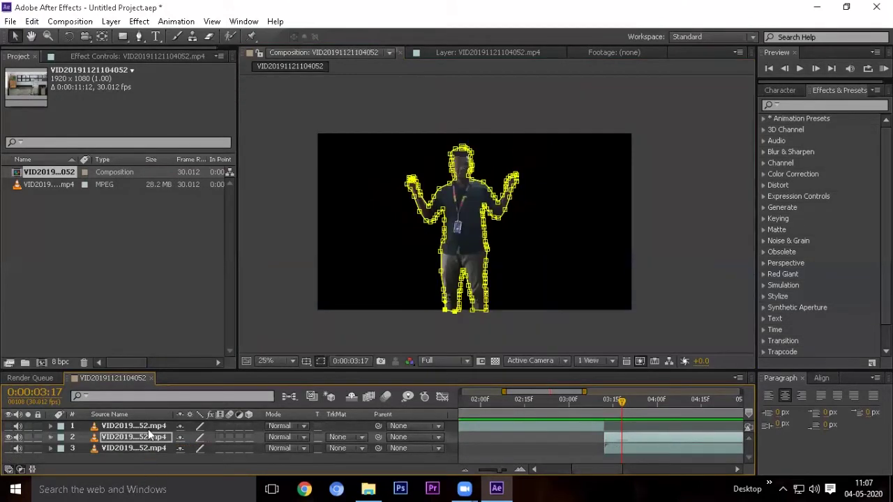
Select the top video layer and expand the masked person layer's properties
left_click(458, 189)
key("period")
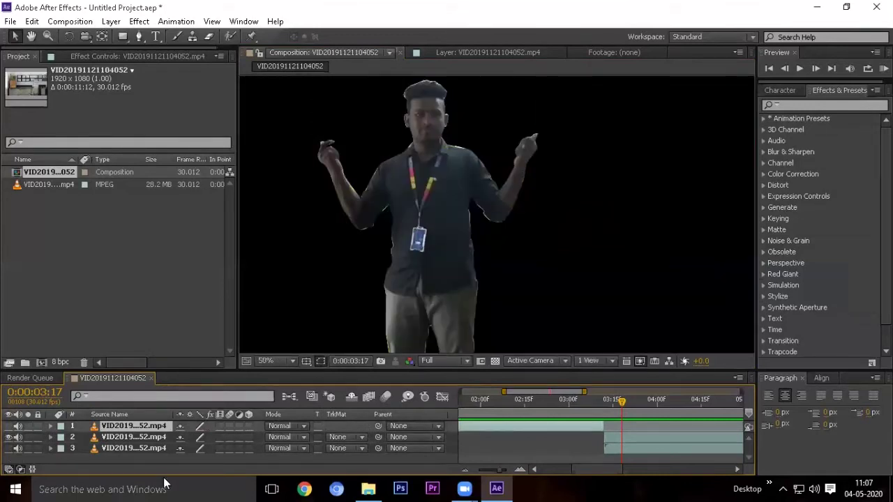
left_click(50, 436)
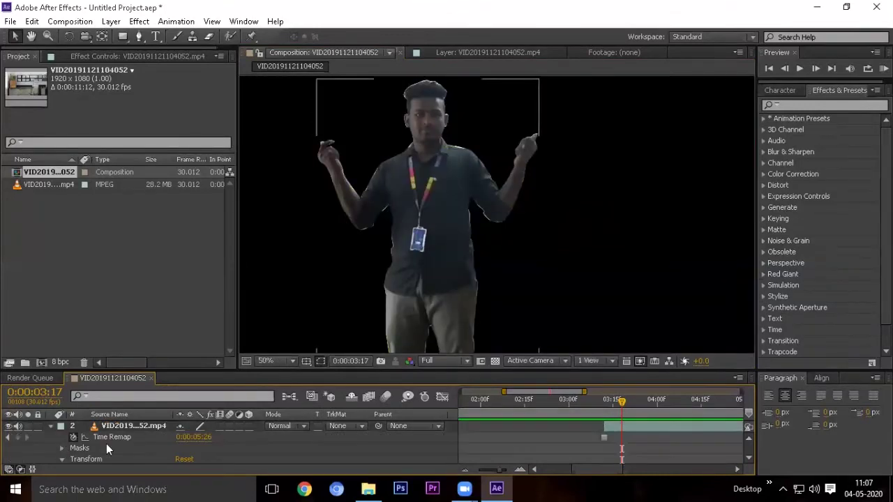
Open Mask 1's settings in an enlarged timeline and try a Mask Feather of 15 pixels
left_click(62, 449)
left_click_drag(166, 371, 175, 282)
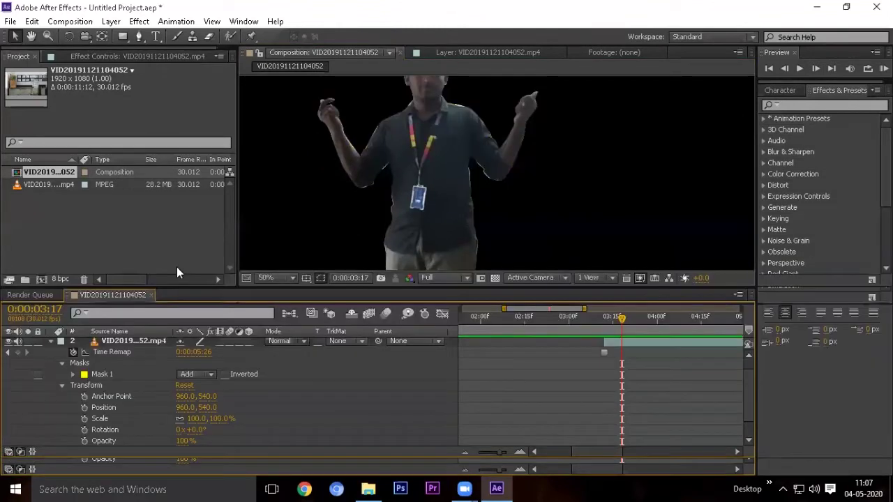
left_click(73, 369)
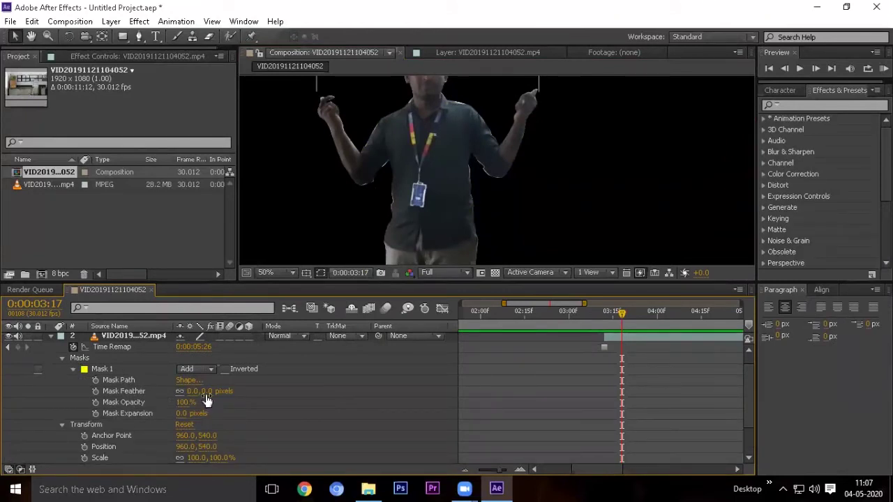
left_click_drag(206, 399, 217, 399)
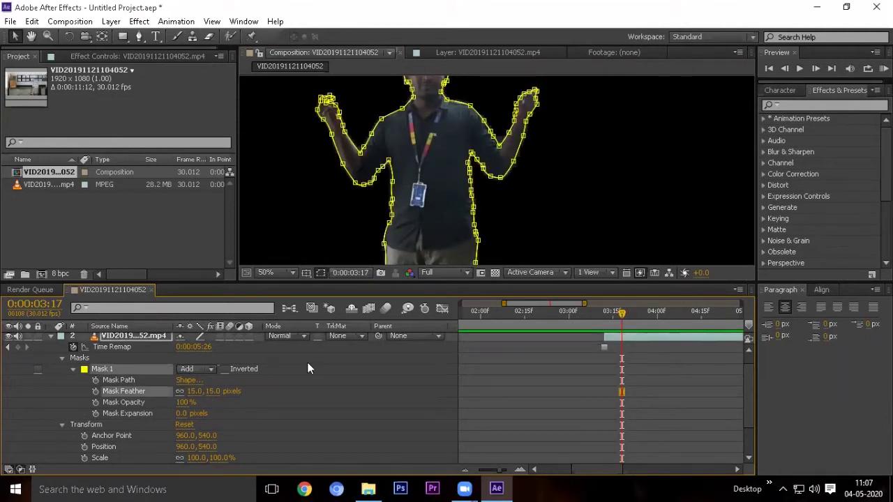
left_click(361, 415)
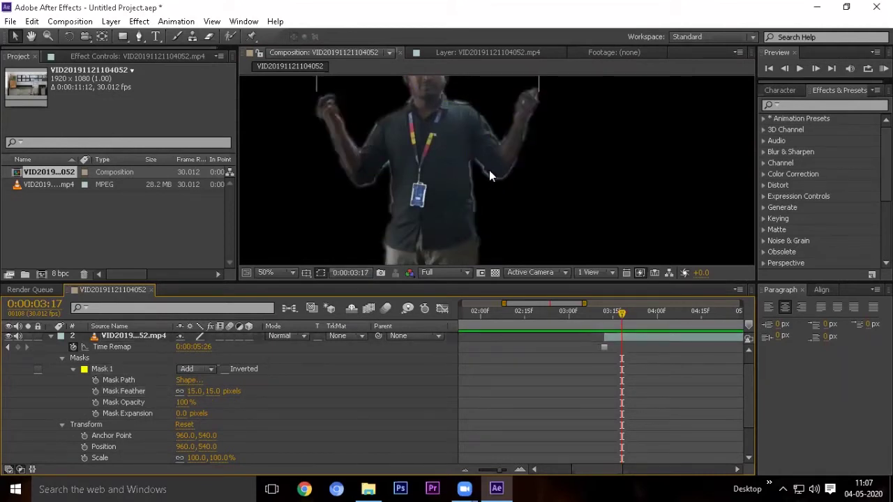
scroll(489, 170, "up", 2)
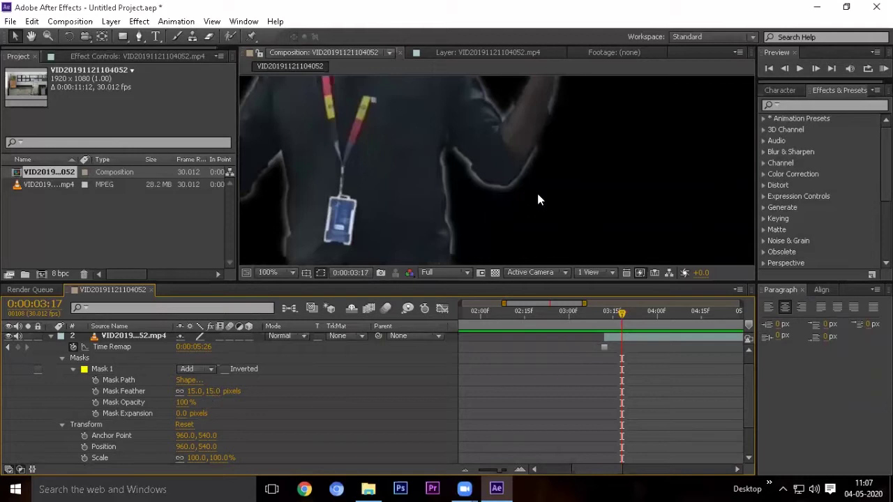
Reduce Mask Feather to 0, then settle on 1.0 pixel and check the edge
mouse_move(202, 391)
left_mouse_down()
mouse_move(194, 391)
mouse_move(212, 396)
left_mouse_up()
left_click(266, 398)
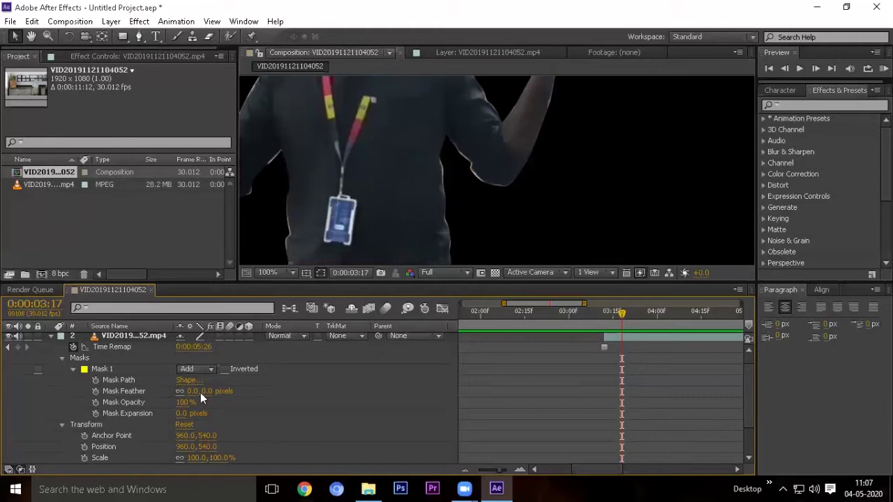
left_click_drag(200, 392, 203, 393)
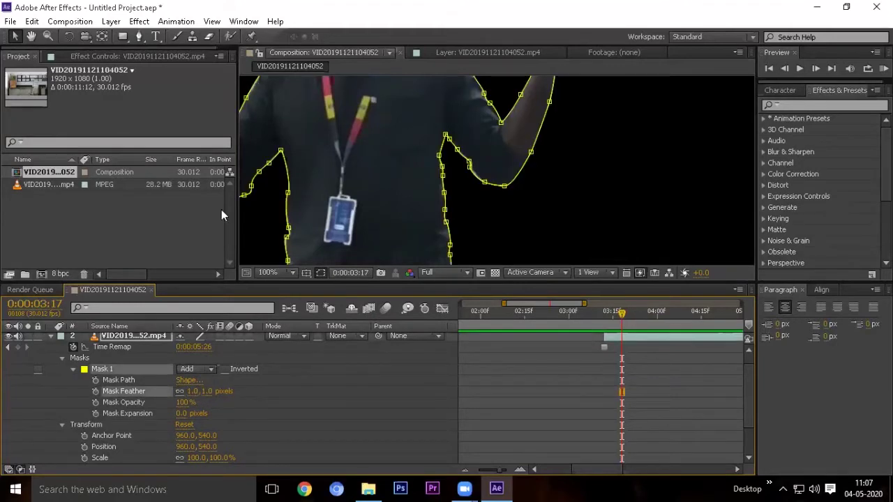
left_click(378, 416)
scroll(538, 244, "up", 3)
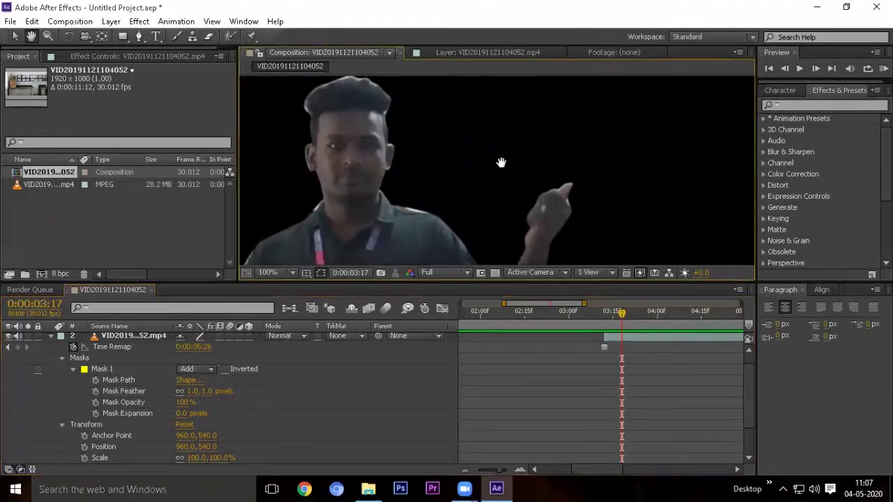
scroll(585, 154, "down", 2)
scroll(532, 152, "down", 2)
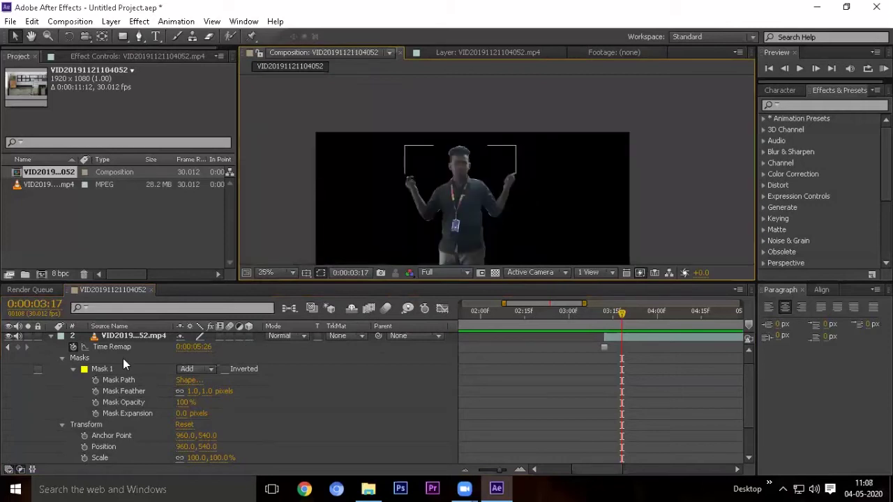
Collapse layer 2's properties and check frames at 0:00:02:15 and after the freeze
left_click(50, 336)
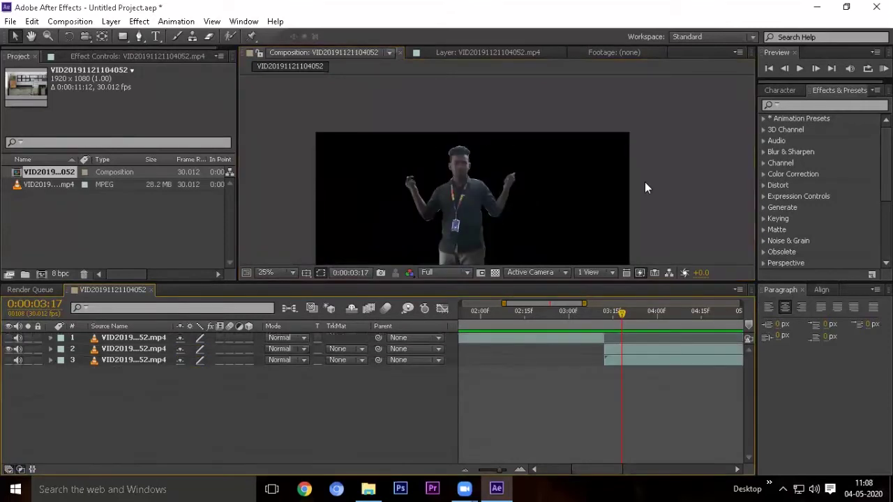
scroll(488, 182, "down", 2)
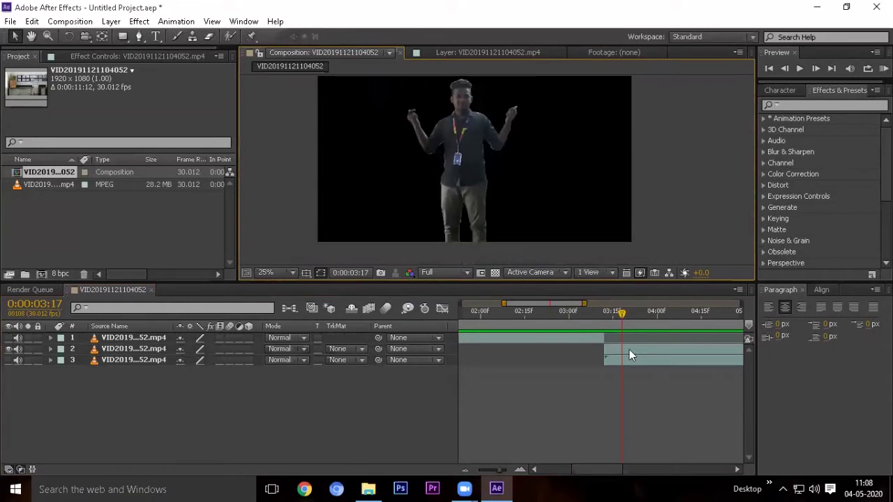
left_click_drag(603, 317, 527, 317)
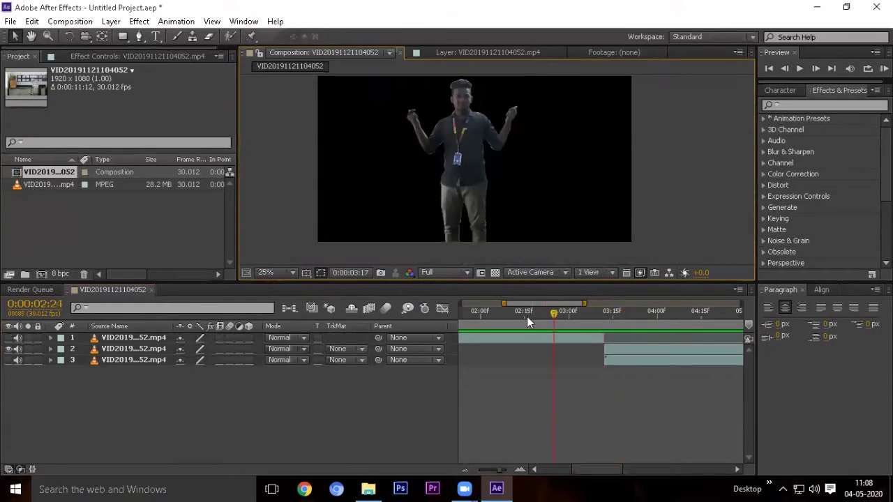
left_click(630, 312)
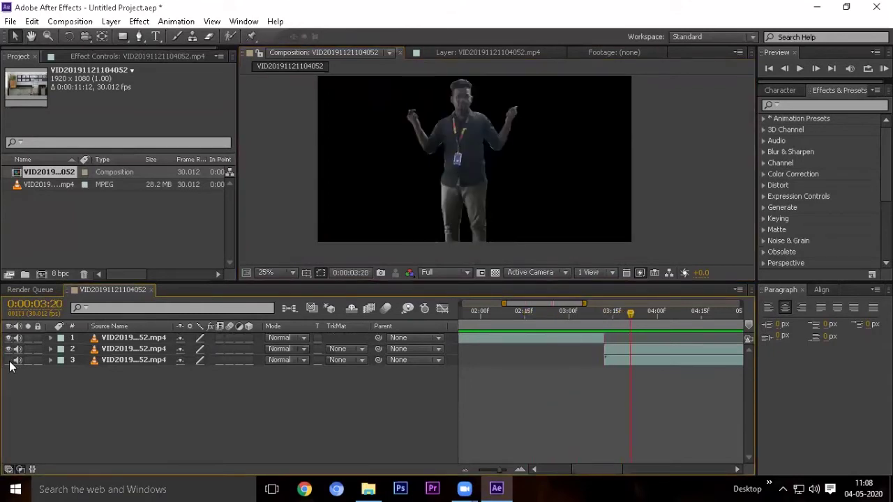
Make the classroom layer visible again and select the masked person layer at 0:00:03:22
left_click(556, 312)
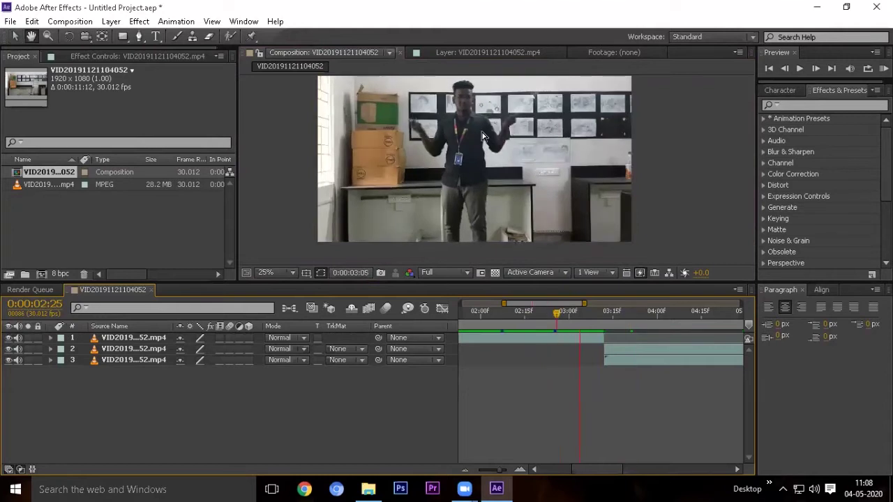
left_click(635, 312)
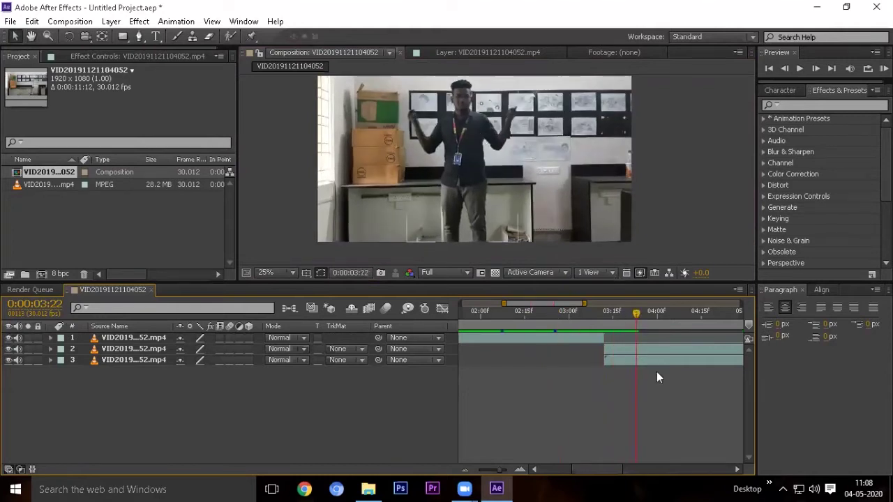
left_click(663, 349)
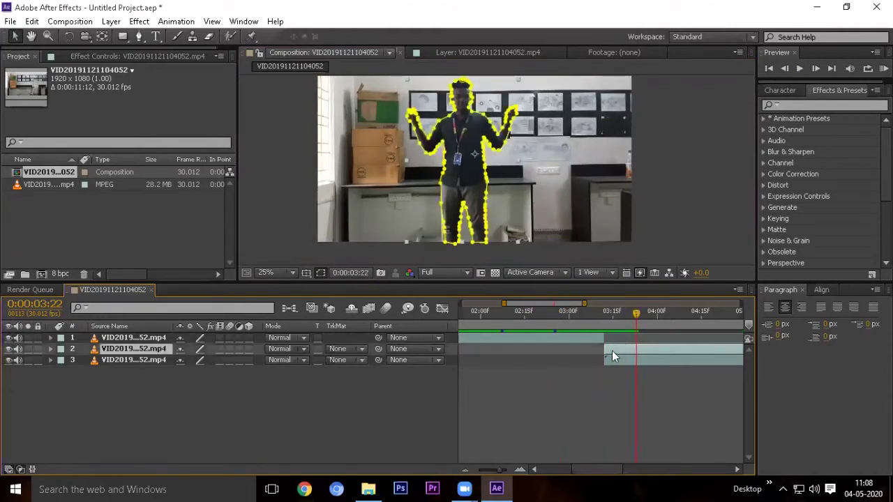
Search the effects for 'sca' and apply CC Scatterize to the masked person layer
left_click(804, 106)
type("cc")
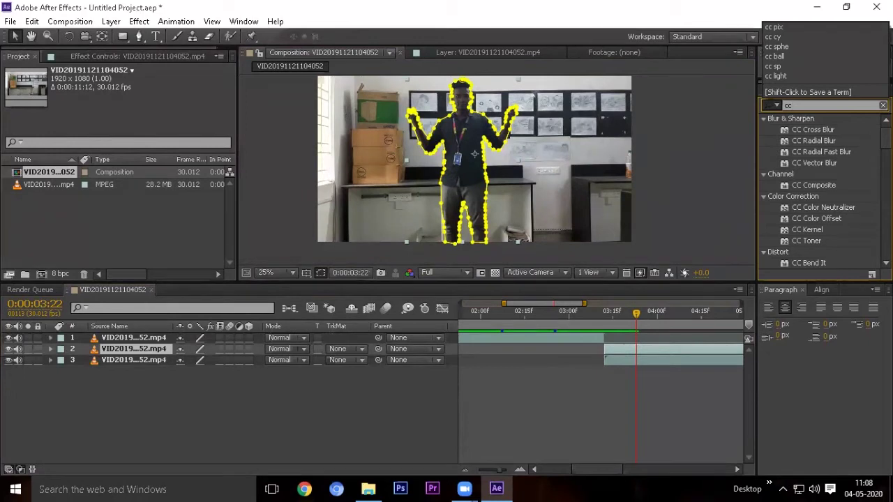
key("Return")
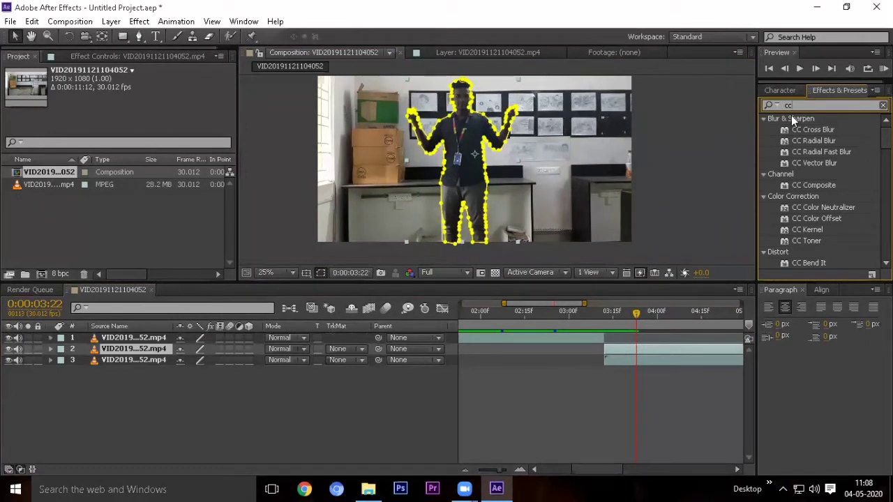
type(" sca")
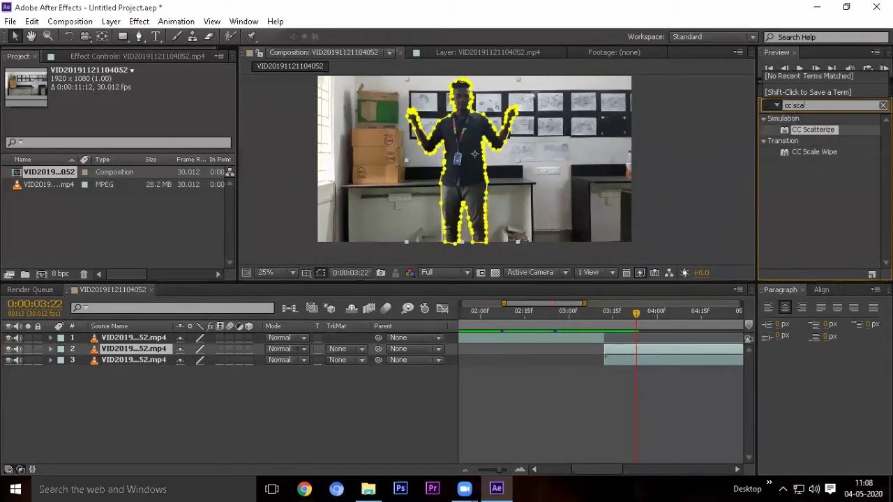
left_click_drag(829, 134, 143, 353)
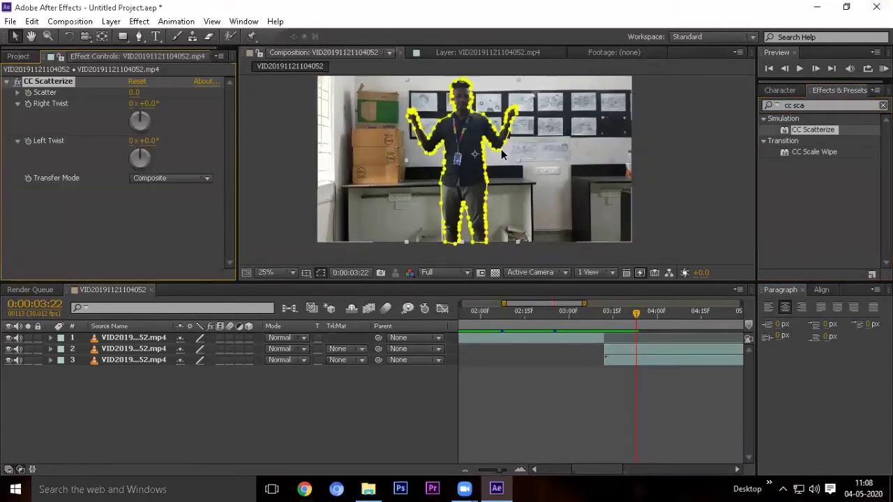
Test a large Scatter value, undo it, and set Scatter to 34 at 3:12
left_click_drag(136, 98, 182, 98)
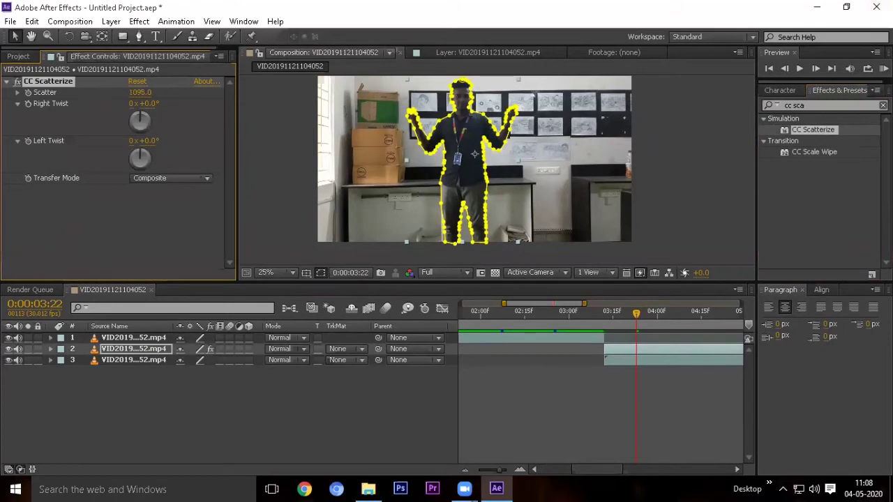
key("ctrl+z")
scroll(453, 171, "up", 2)
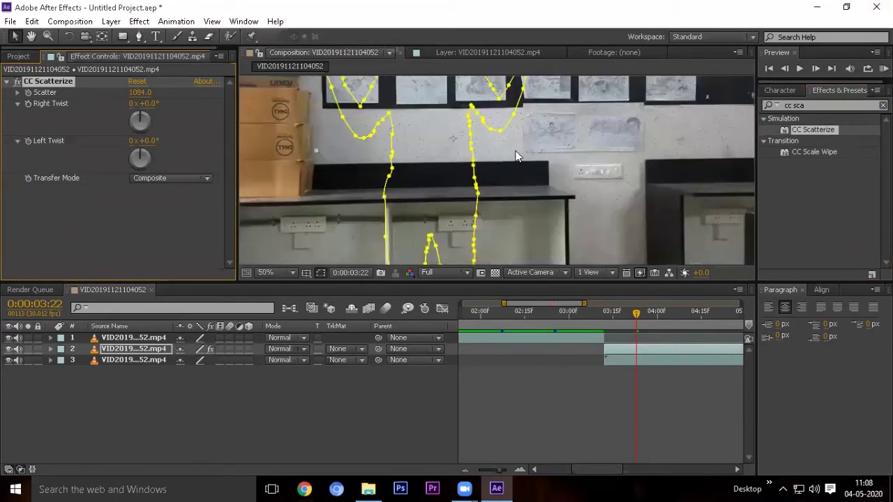
scroll(404, 189, "down", 2)
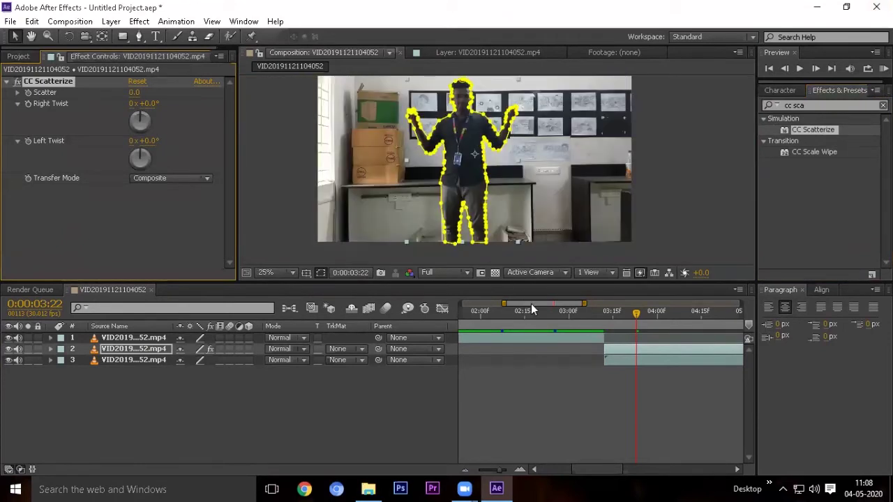
left_click(605, 312)
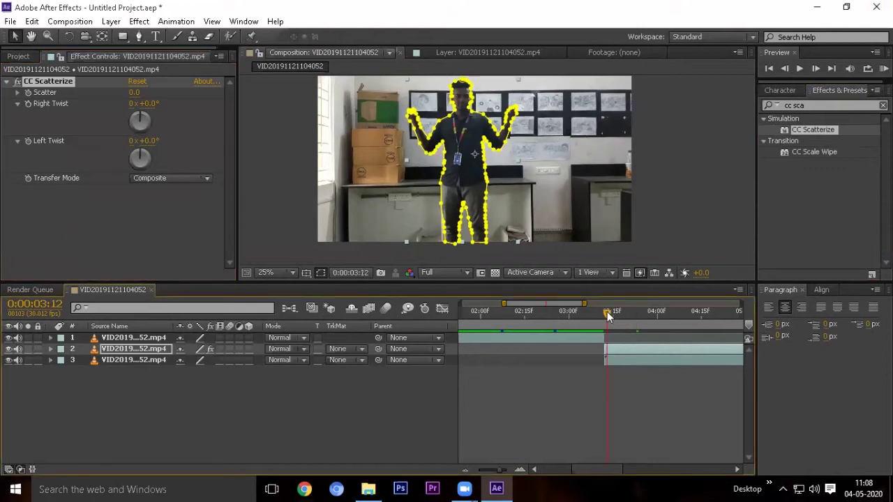
scroll(413, 174, "up", 2)
left_click_drag(134, 92, 157, 94)
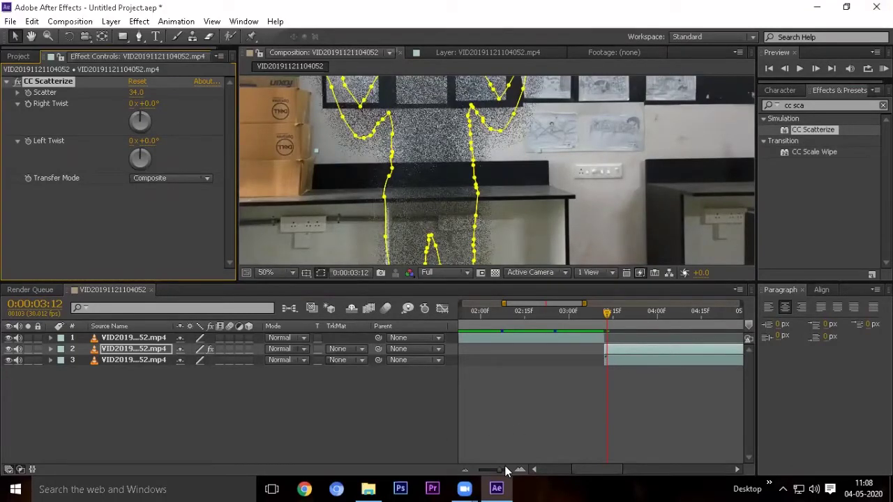
Zoom the timeline to single frames and key Scatter at 0 at 3:11, then try 29
left_click_drag(506, 469, 514, 469)
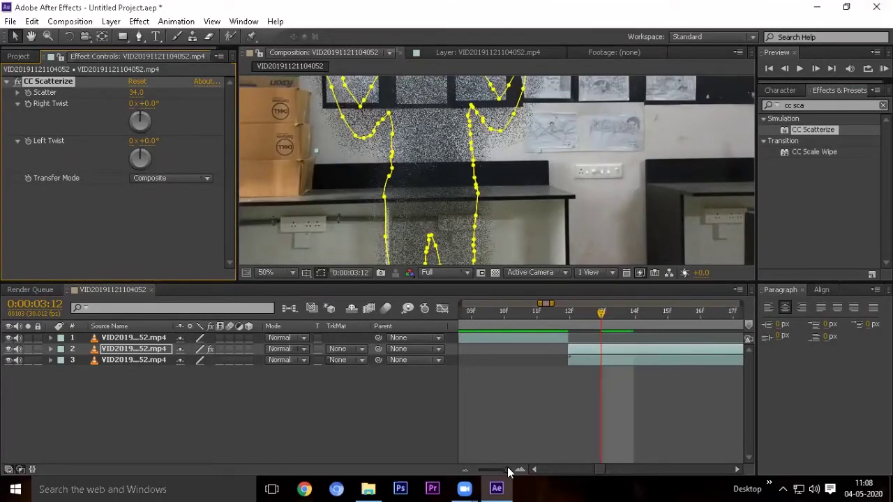
left_click(578, 314)
left_click(136, 93)
type("0")
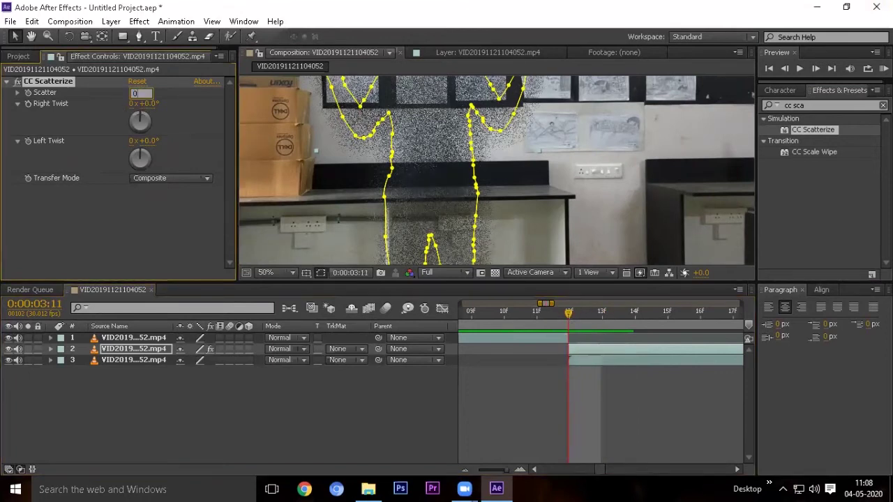
key("Return")
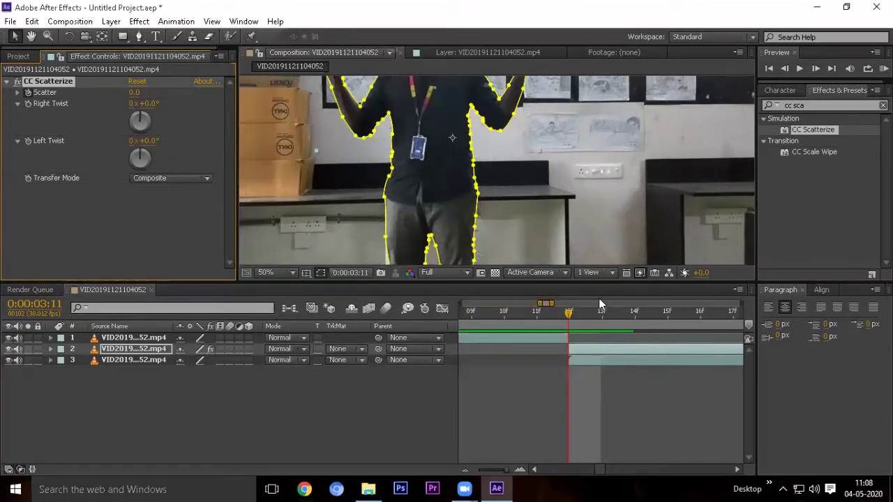
left_click(613, 320)
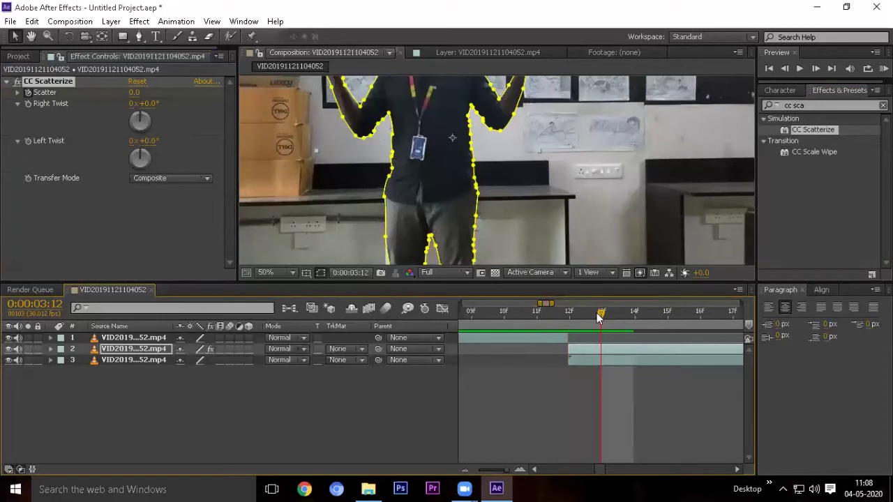
left_click(576, 319)
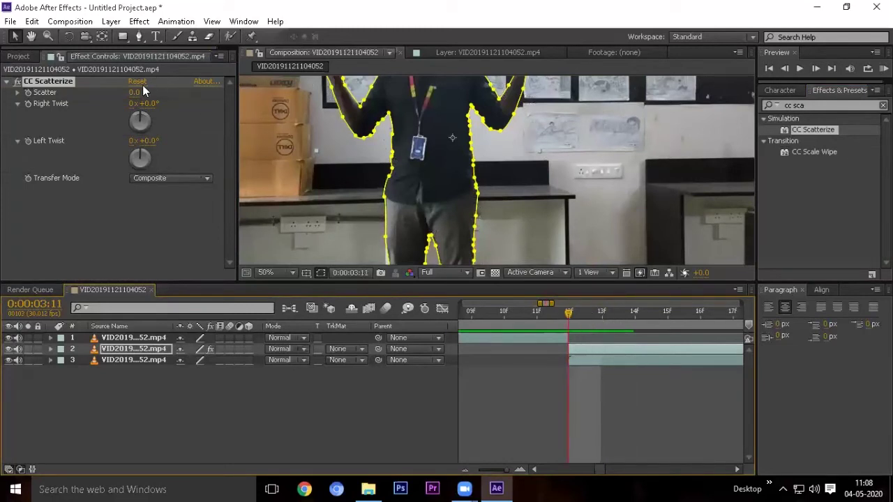
left_click_drag(134, 92, 157, 92)
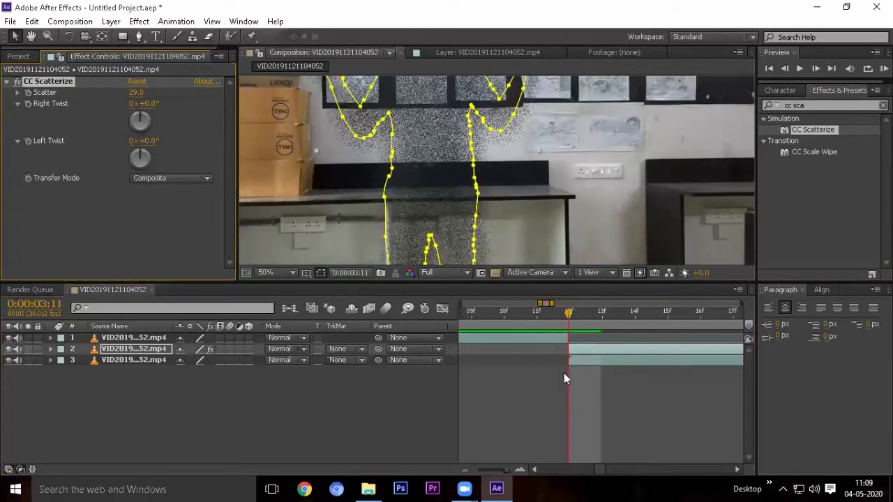
Raise Scatter to 56 at 3:12, then to 1287 and 2294 at 3:13
left_click(602, 320)
left_click_drag(135, 92, 296, 105)
left_click(631, 317)
scroll(567, 196, "down", 2)
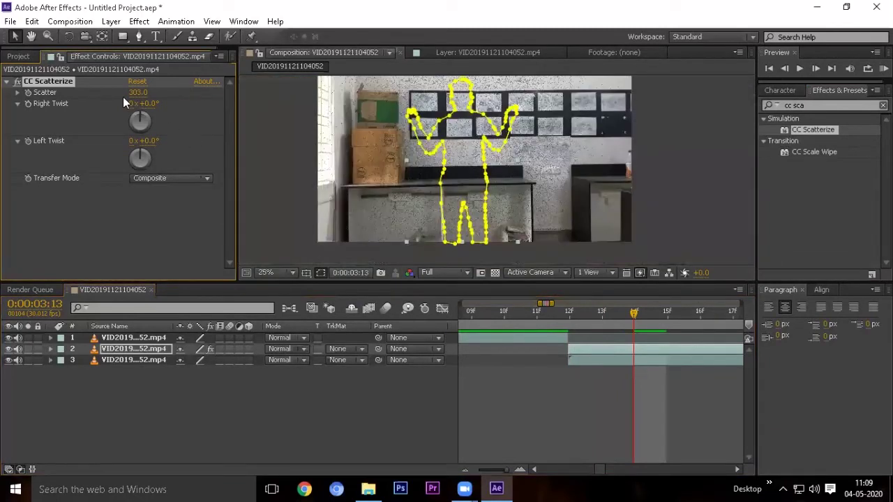
left_click_drag(138, 92, 293, 93)
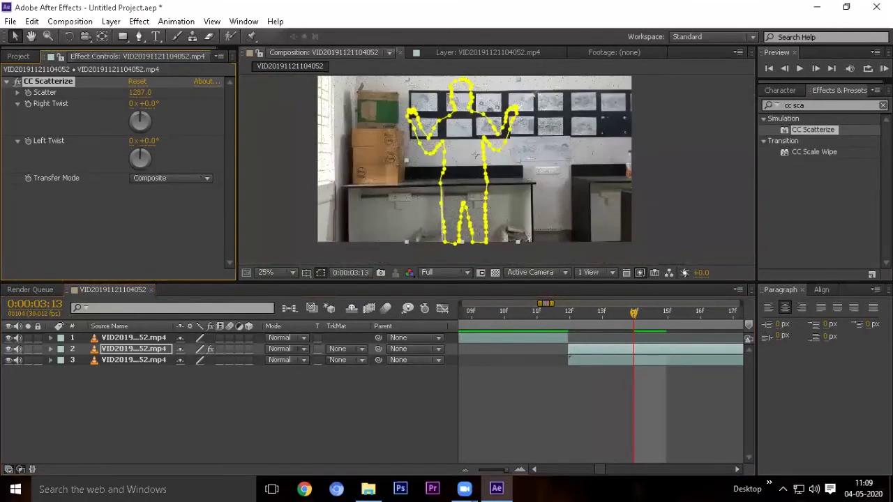
left_click_drag(139, 92, 293, 94)
Rewind to just before the scatter starts and preview the animation
scroll(474, 117, "up", 2)
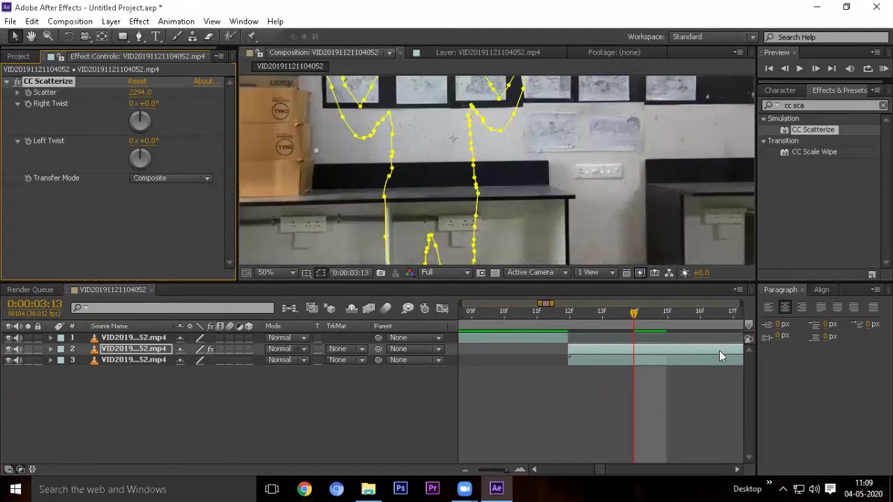
left_click_drag(633, 317, 536, 319)
scroll(408, 174, "down", 2)
key("space")
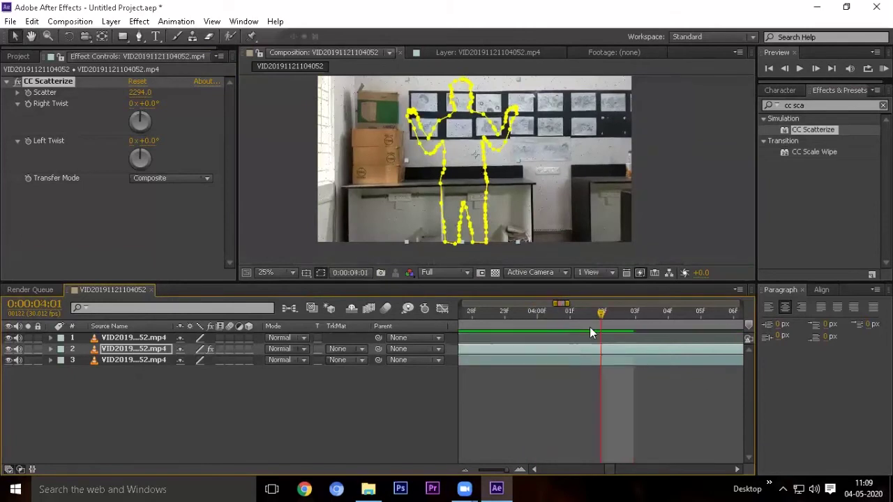
left_click_drag(493, 475, 478, 472)
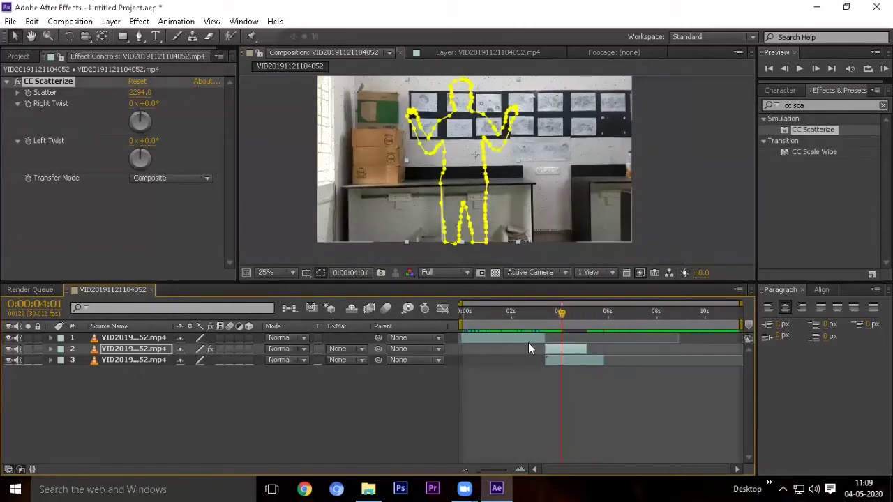
left_click_drag(528, 312, 501, 311)
key("grave")
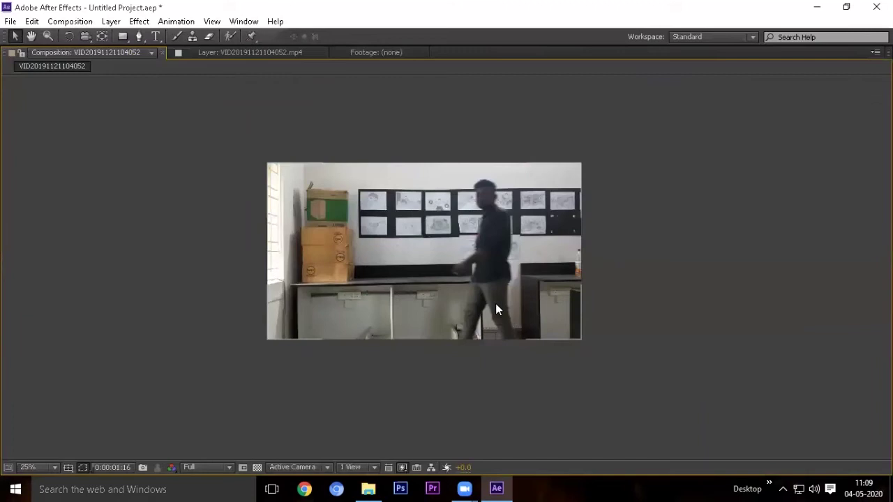
key("period")
key("period")
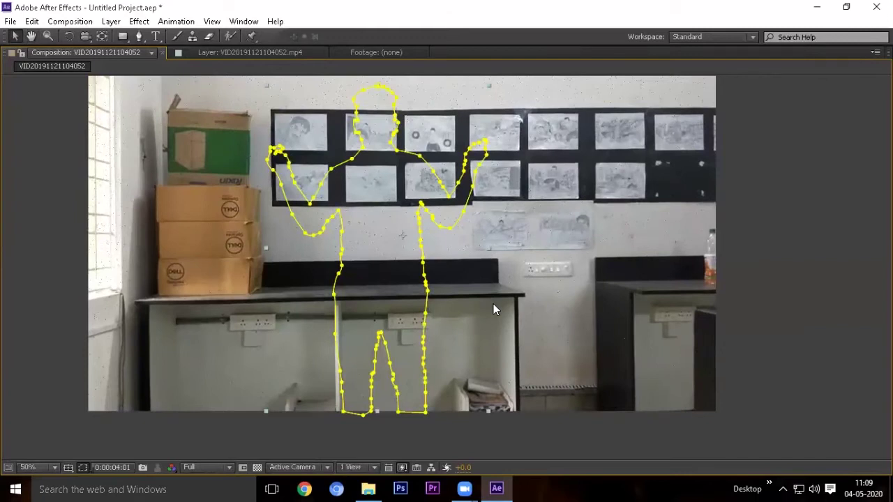
key("grave")
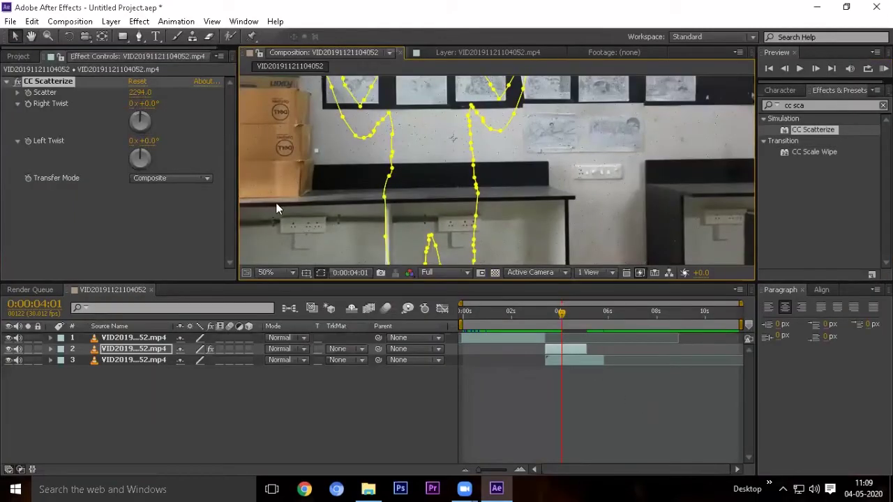
Select the masked figure layer and set Scatter to 0 at 3:10
left_click(567, 349)
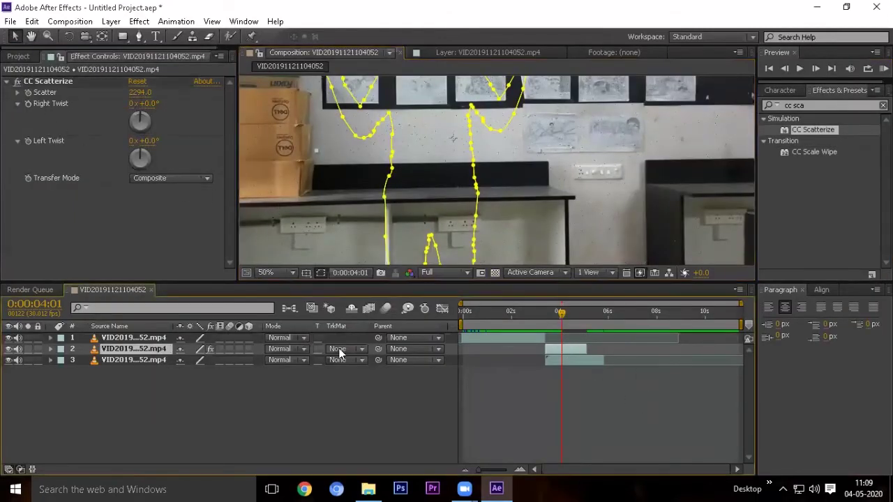
left_click(50, 349)
left_click(51, 338)
left_click_drag(561, 319, 543, 321)
left_click(138, 94)
type("0")
key("Return")
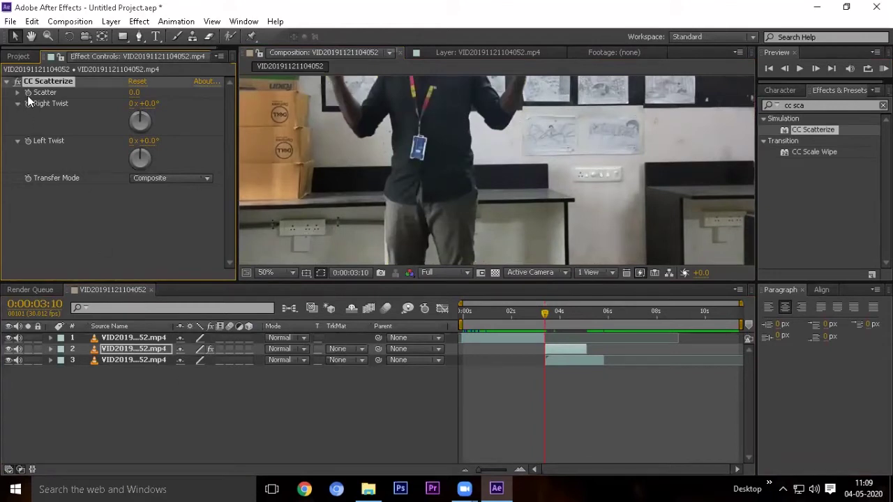
Try Scatter values of 26 and 80, then set Scatter to 30 at 3:12
left_click_drag(134, 93, 152, 93)
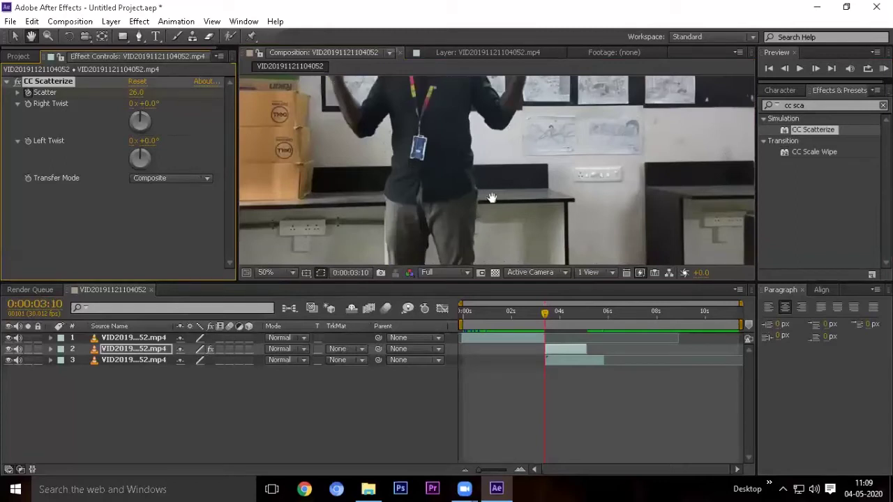
left_click_drag(138, 92, 173, 93)
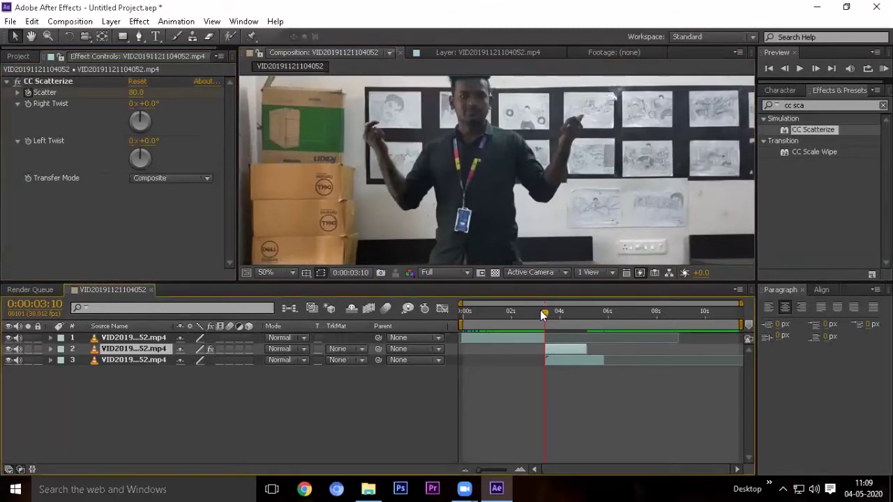
left_click_drag(541, 311, 546, 312)
left_click(131, 93)
type("30")
key("Return")
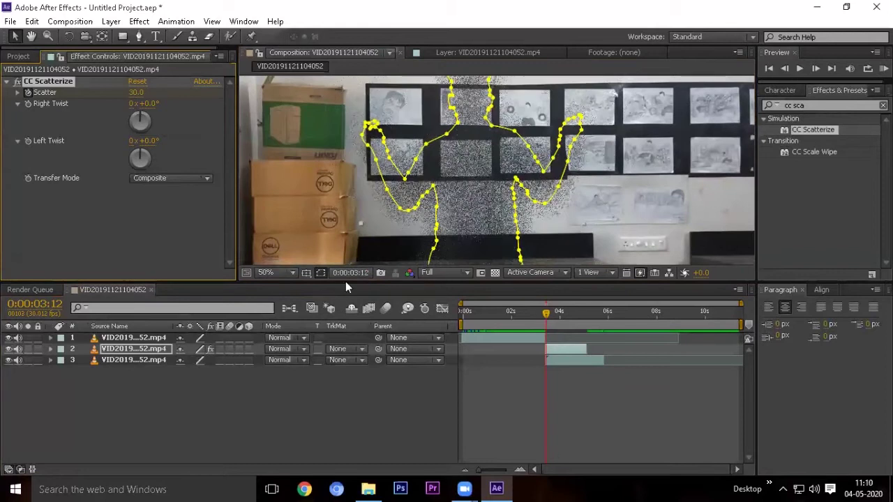
Set Scatter to 60 at 3:20, then go to 4:00 and open layer 1 in its own viewer
left_click(553, 318)
left_click(137, 93)
type("60")
key("Return")
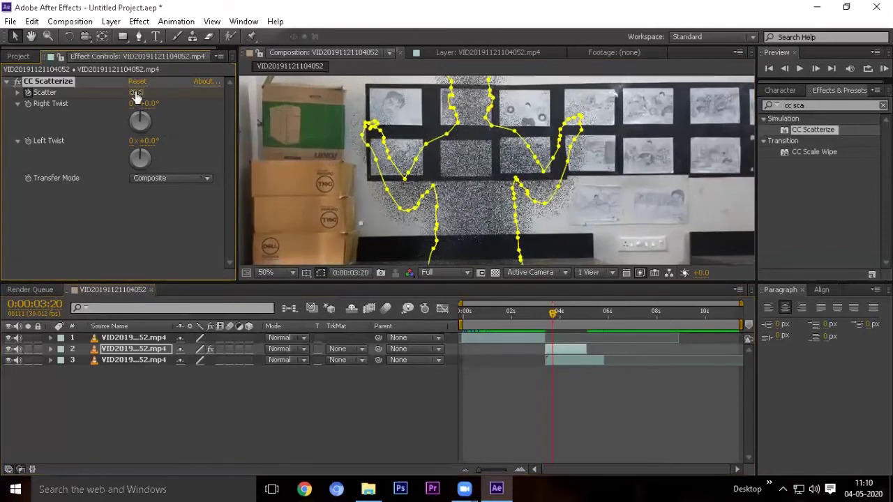
left_click(560, 315)
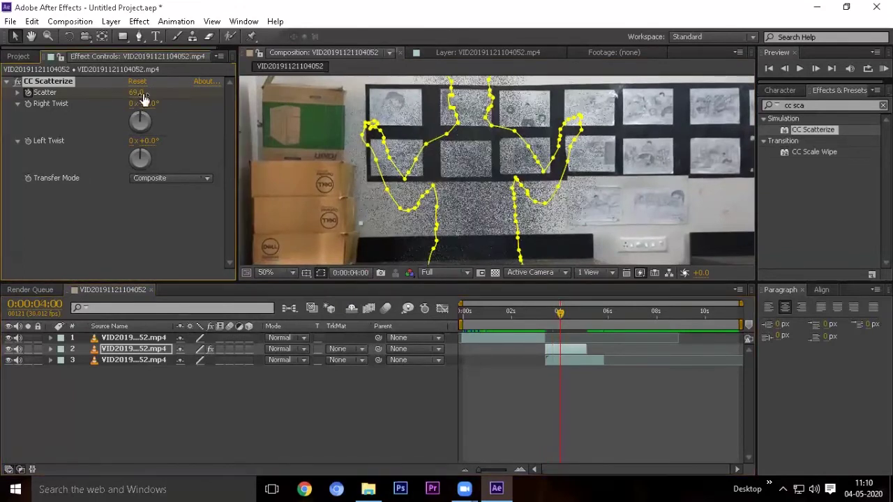
key("ctrl+Up")
key("KP_Enter")
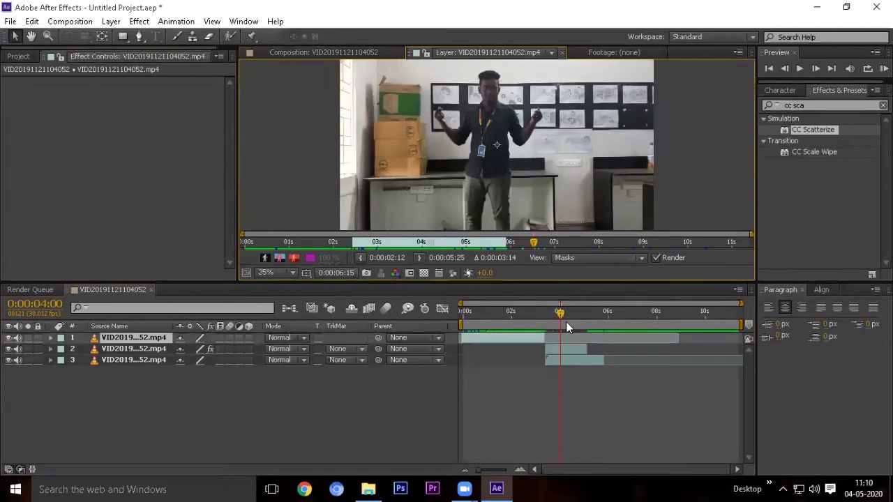
Set Scatter to 100 at 4:00 and push it higher at 4:18
left_click(554, 349)
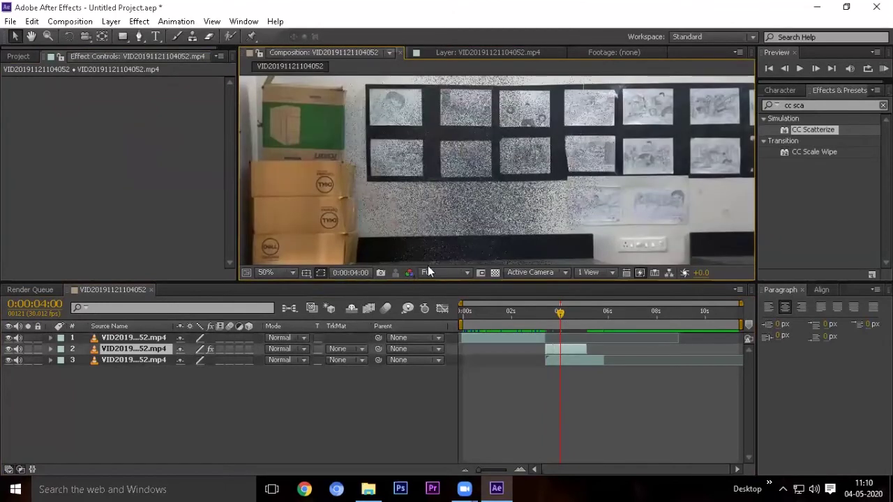
left_click(137, 92)
type("100")
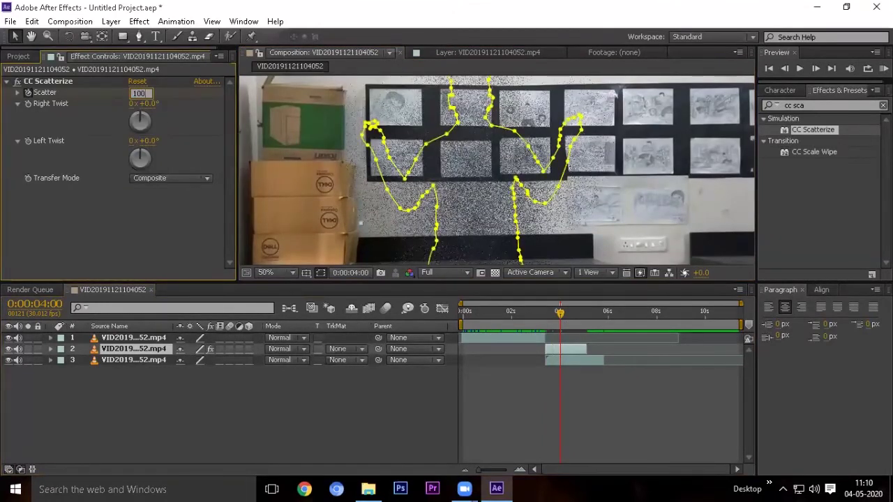
key("Return")
left_click(575, 312)
left_click_drag(139, 92, 711, 7)
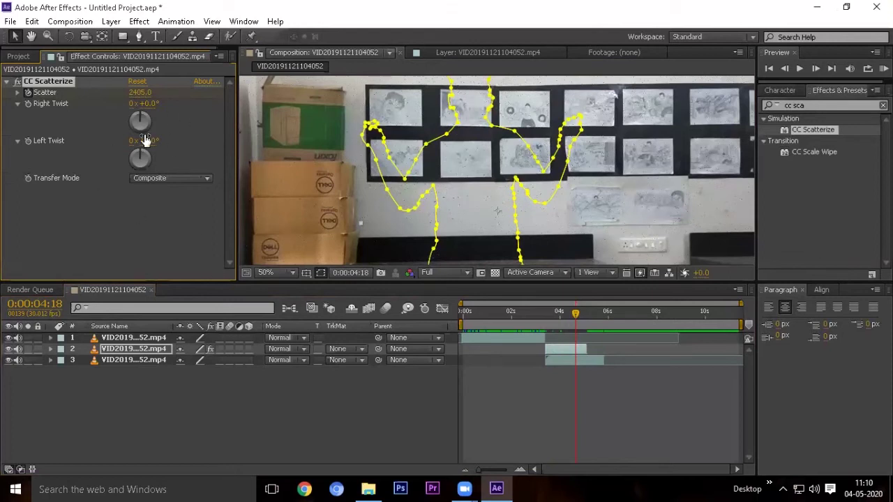
Set Right Twist to 2x +359° at 0:00:03:22, then rewind to 3:04 and maximize the viewer
left_click(550, 321)
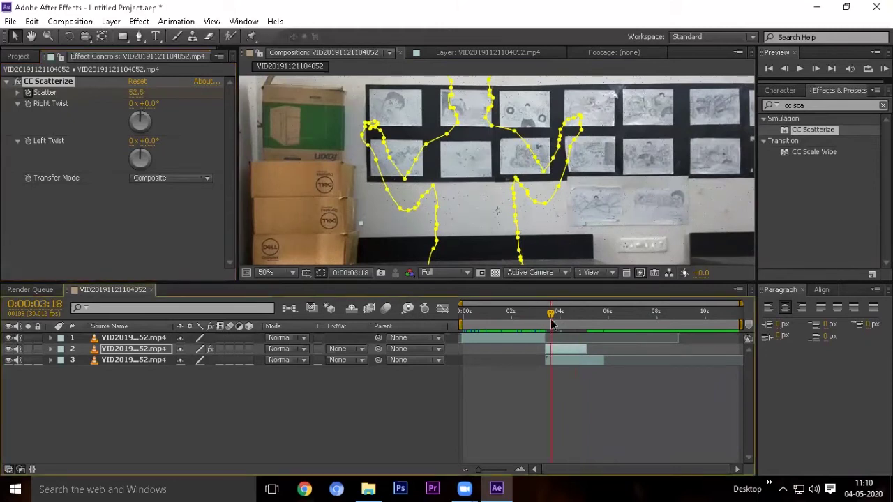
left_click_drag(552, 317, 547, 321)
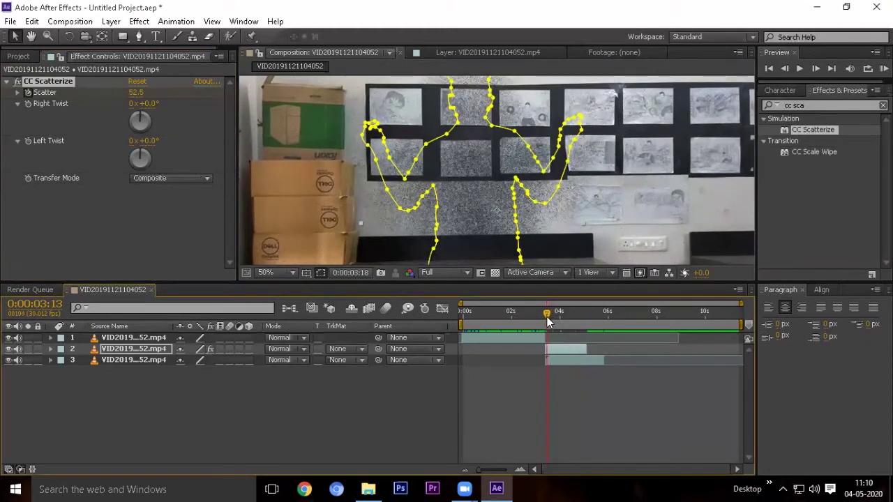
left_click(39, 114)
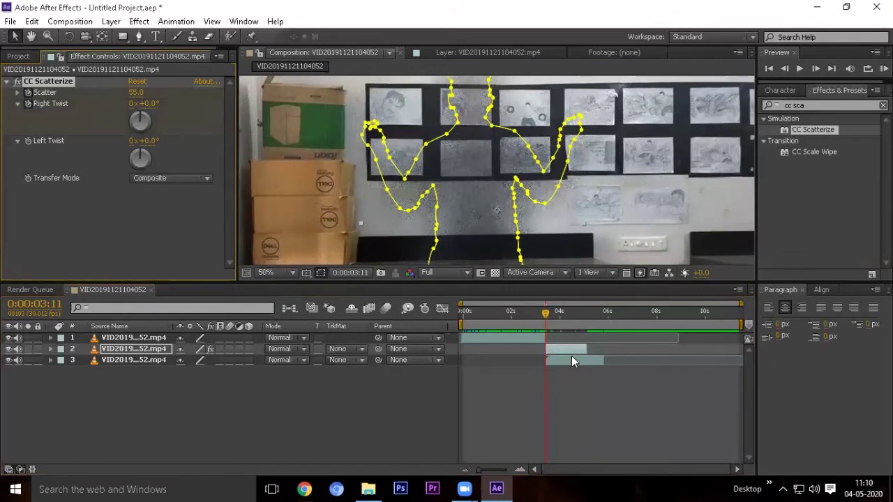
left_click(554, 319)
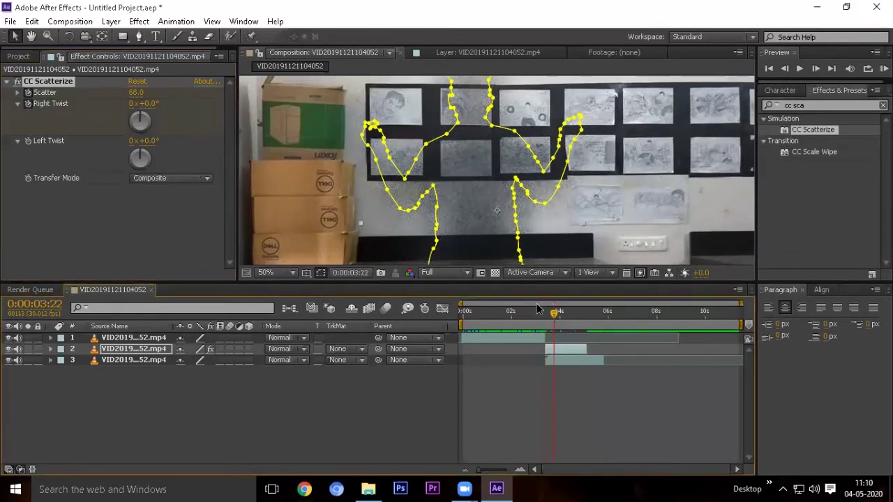
left_click(153, 104)
type("35")
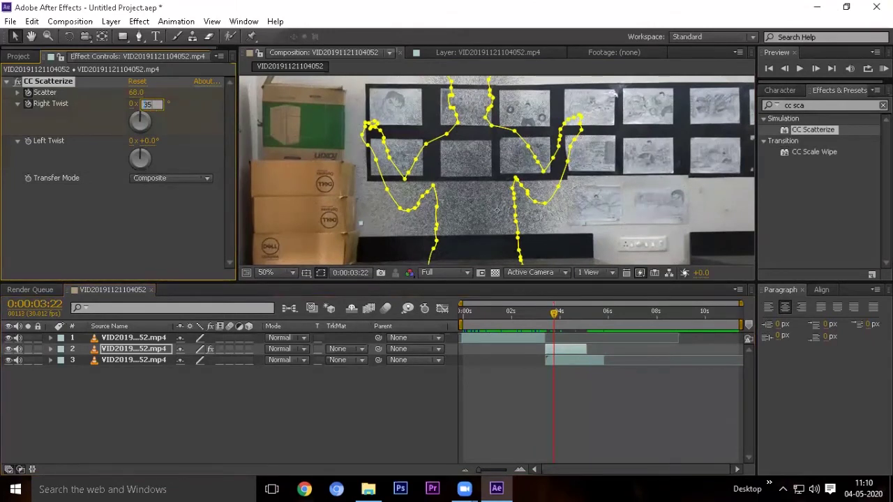
type("9")
key("Return")
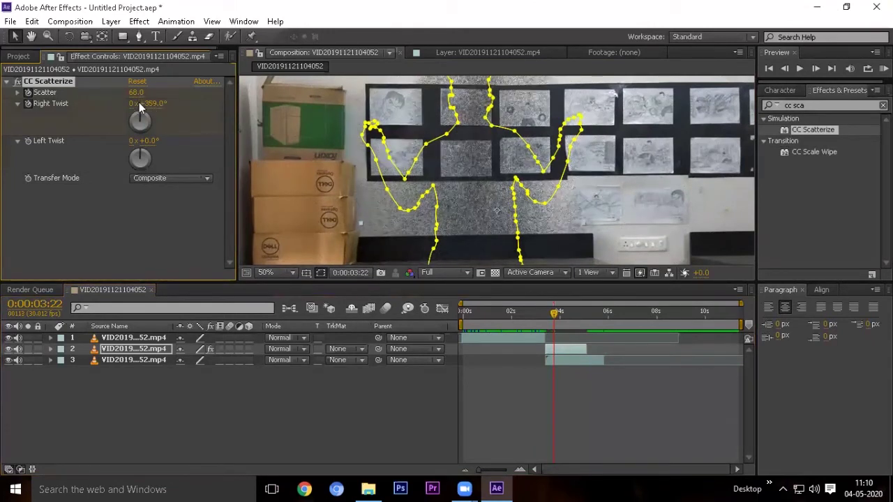
left_click(131, 103)
type("2")
key("Return")
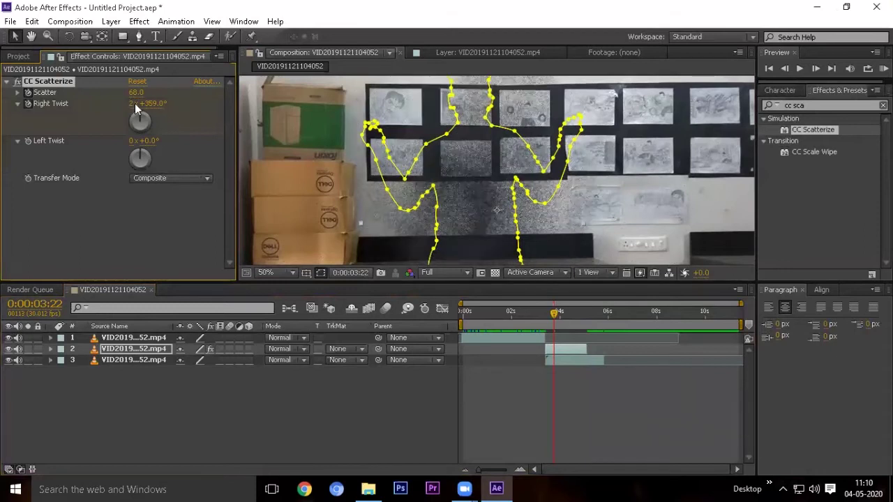
left_click_drag(556, 312, 540, 312)
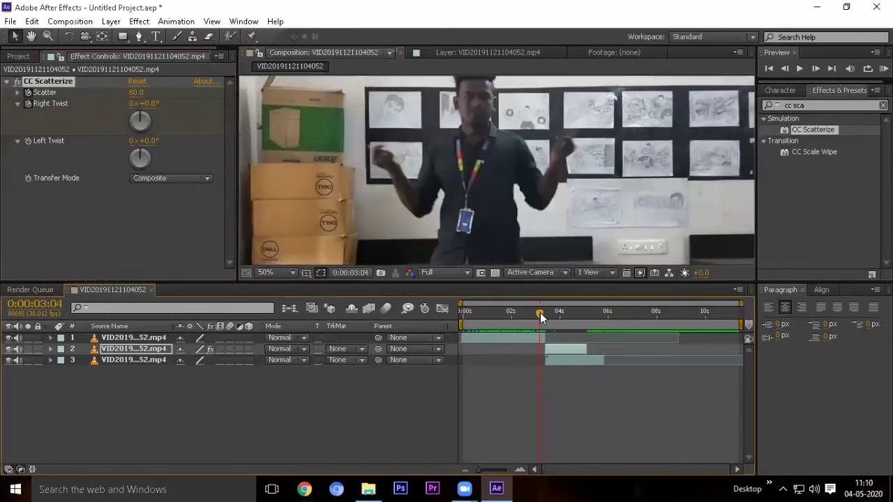
key("grave")
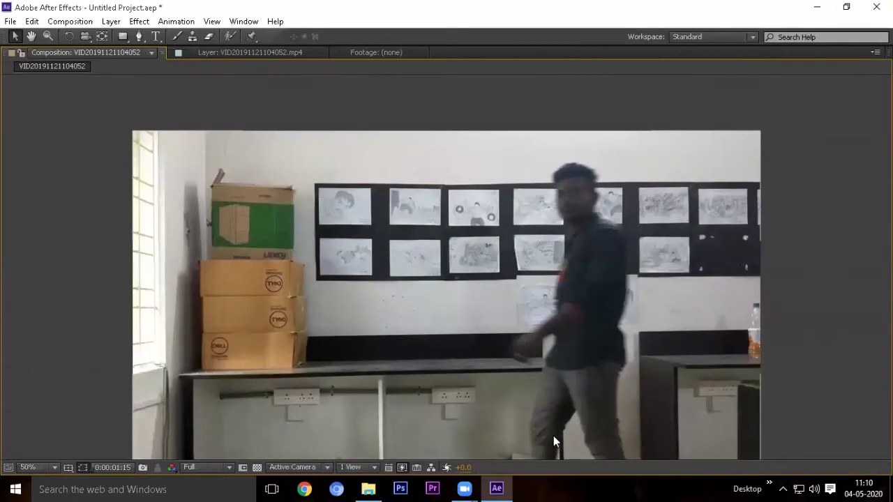
Preview the scatter animation, toggling between the maximized viewer and the normal layout
key("space")
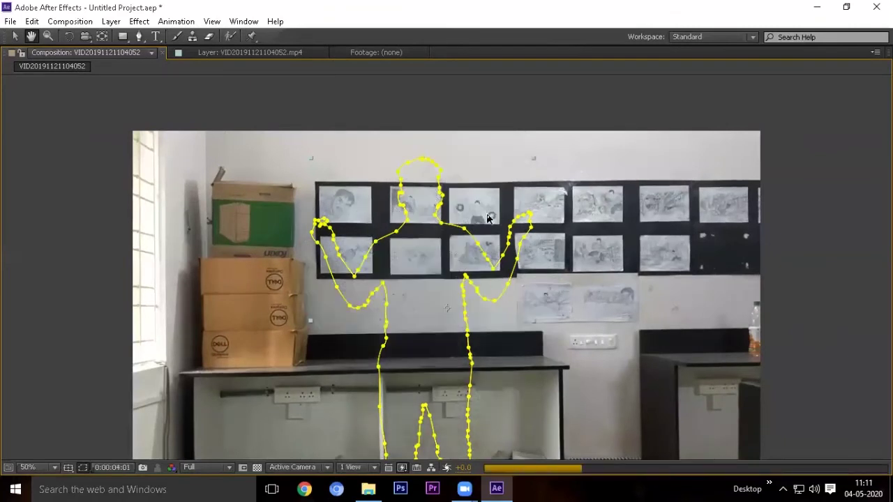
key("v")
key("grave")
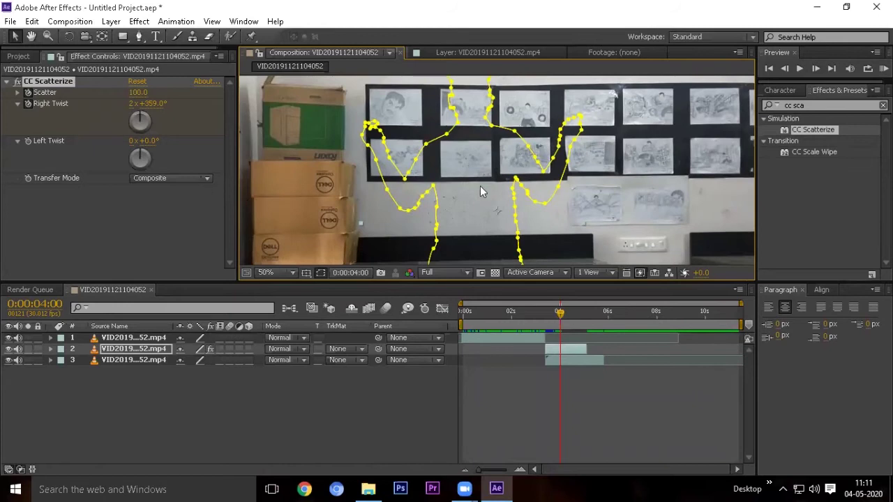
key("grave")
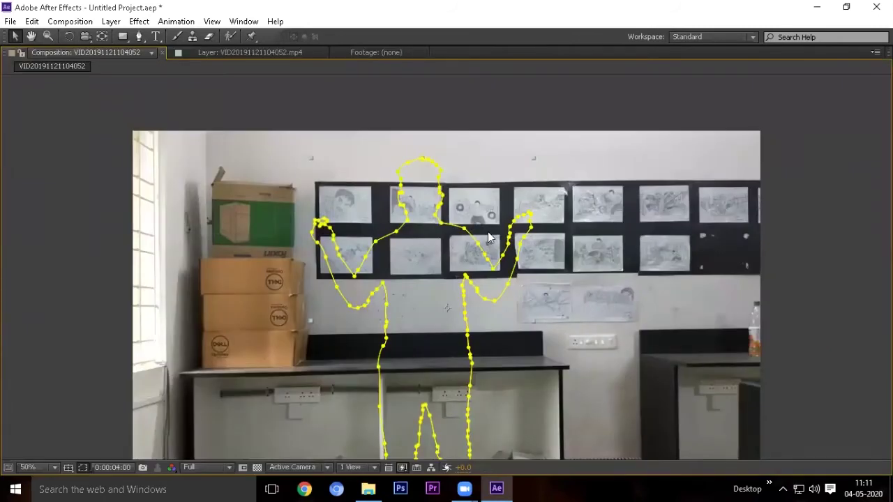
scroll(482, 239, "down", 3)
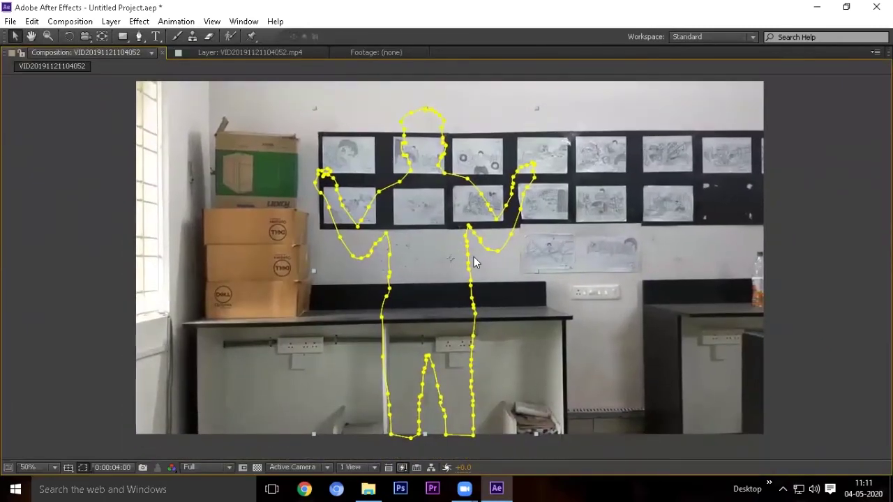
key("grave")
Replay the preview full-screen from the start and from 0:00:02:03, ending in the normal layout
left_click_drag(567, 316, 415, 316)
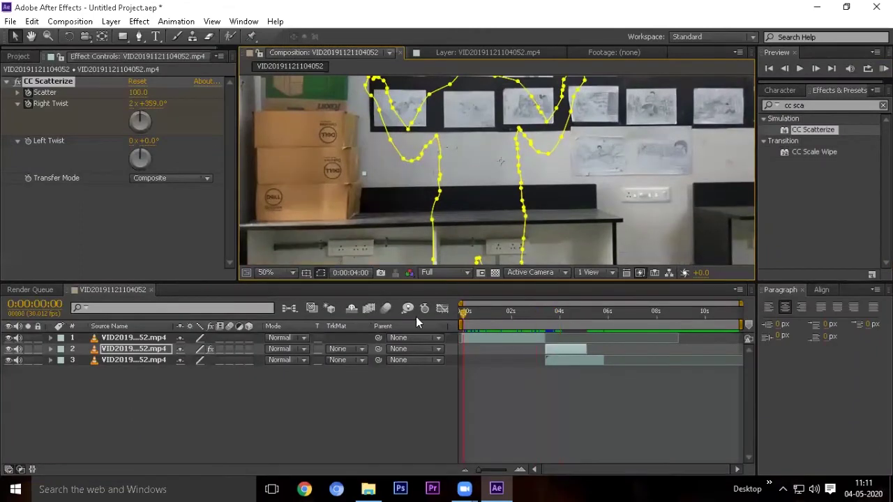
key("grave")
key("space")
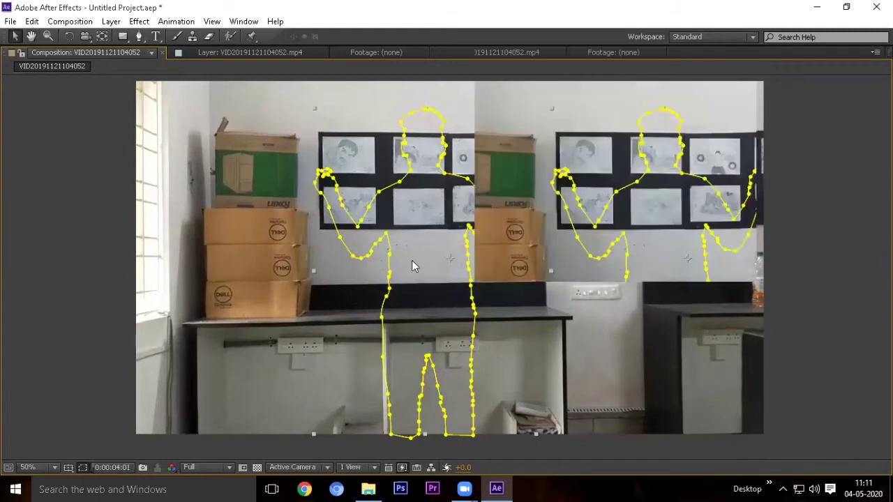
key("grave")
left_click_drag(562, 313, 514, 311)
key("grave")
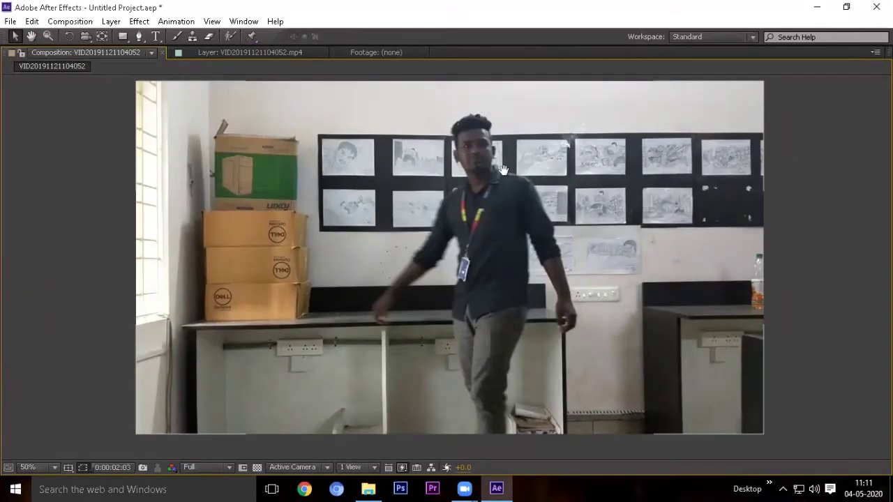
key("space")
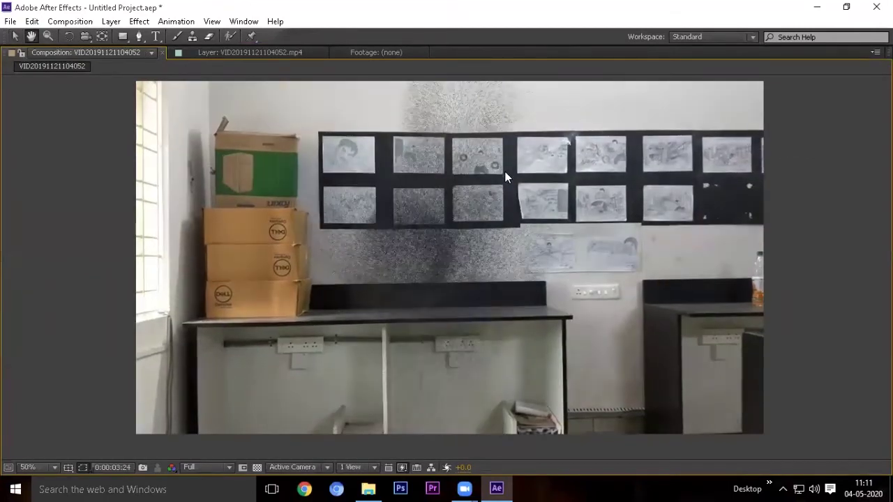
key("grave")
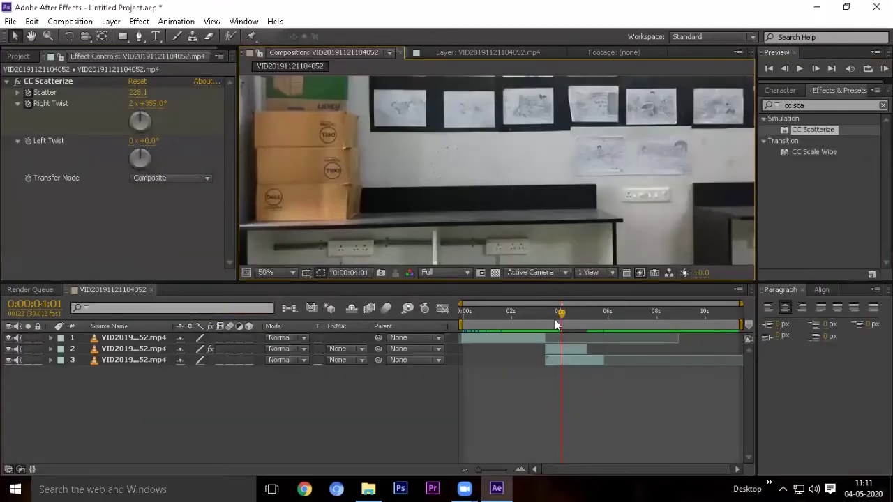
Switch CC Scatterize's Transfer Mode to Screen and preview it full-screen from about 3:09
left_click(148, 162)
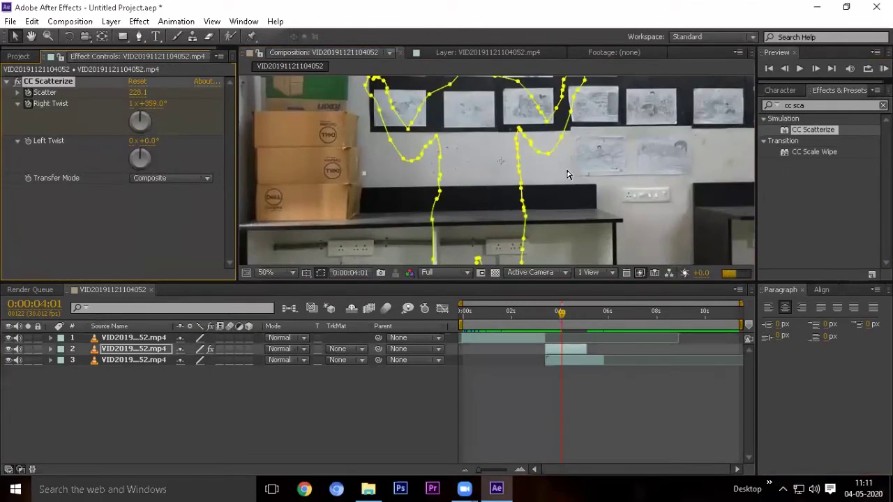
key("grave")
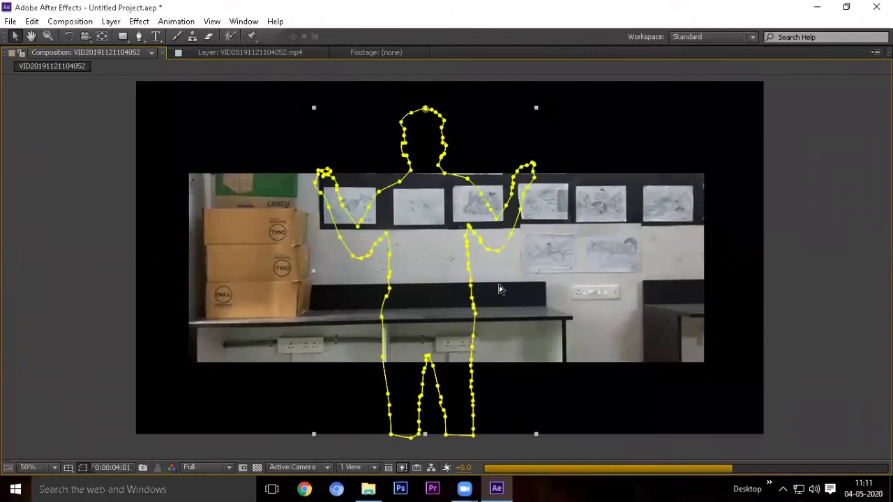
key("grave")
left_click_drag(558, 312, 539, 318)
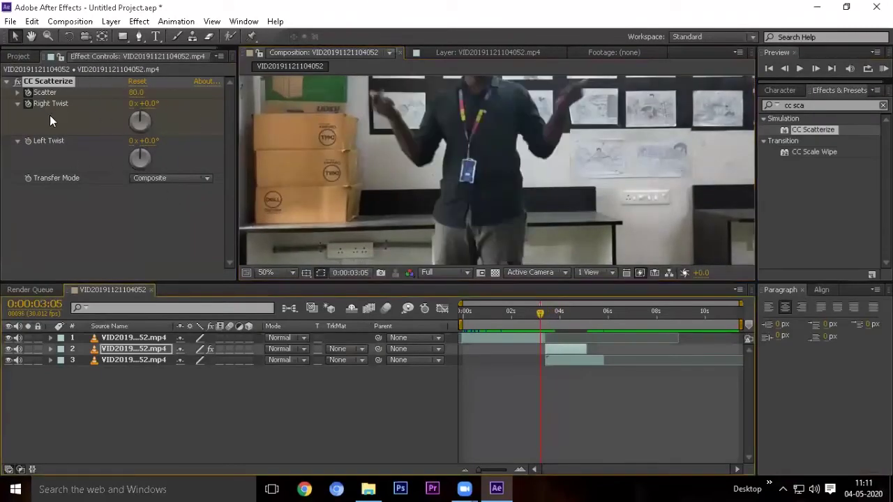
left_click(170, 178)
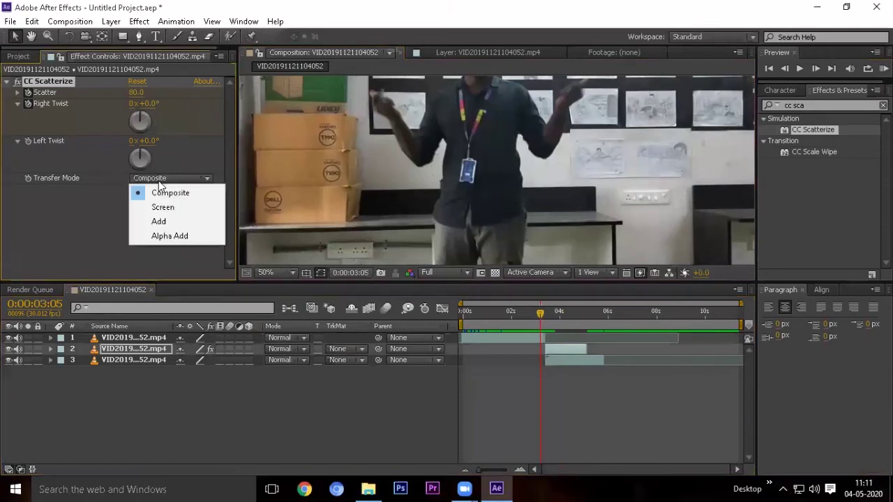
left_click(162, 207)
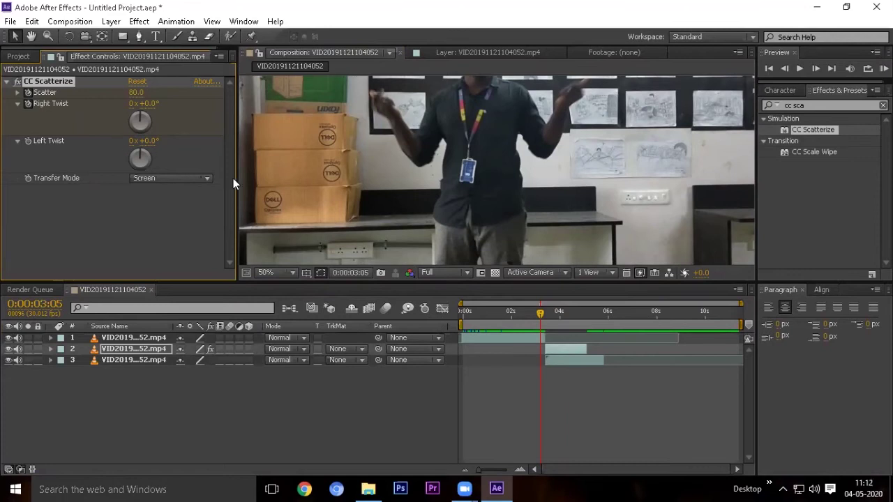
key("grave")
key("grave")
key("grave")
key("space")
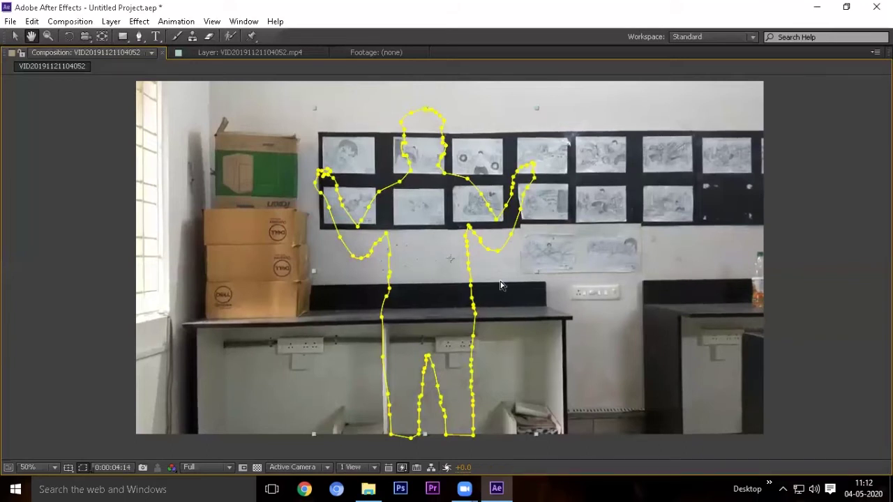
Delete CC Scatterize from layer 2 and apply CC Particle Systems II, found by searching 'part'
key("grave")
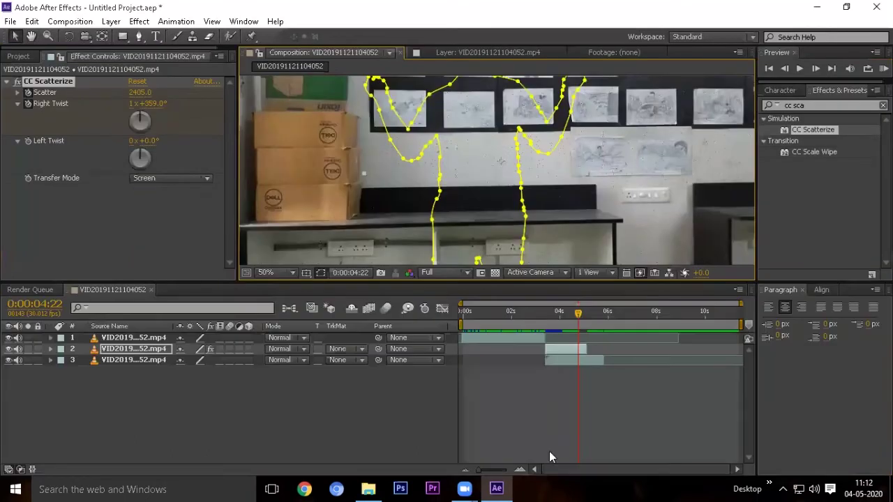
left_click_drag(577, 320, 537, 319)
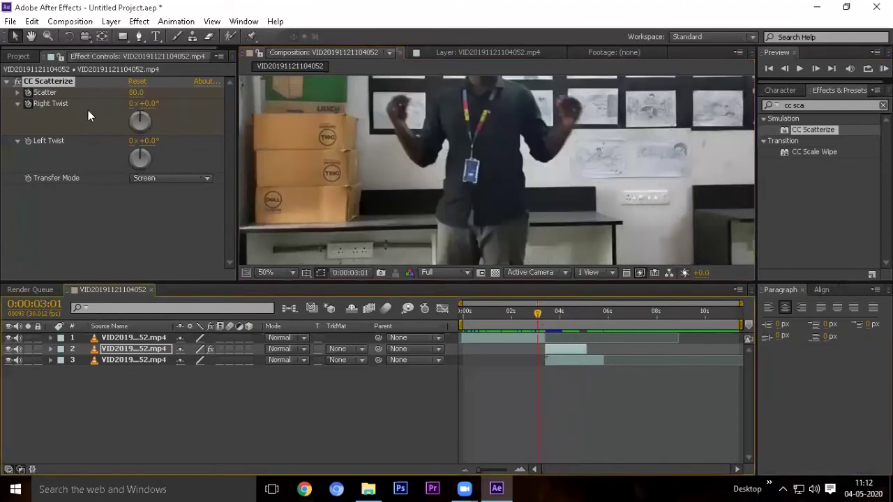
key("Delete")
left_click(796, 106)
type("p")
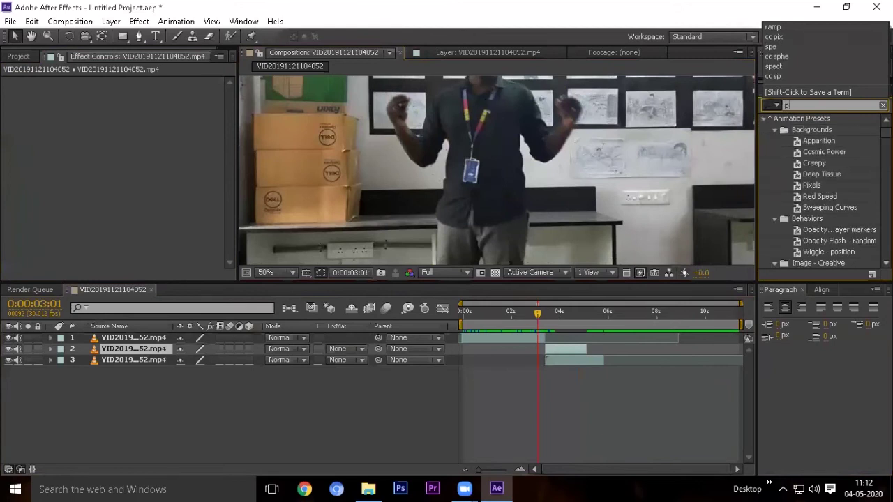
type("art")
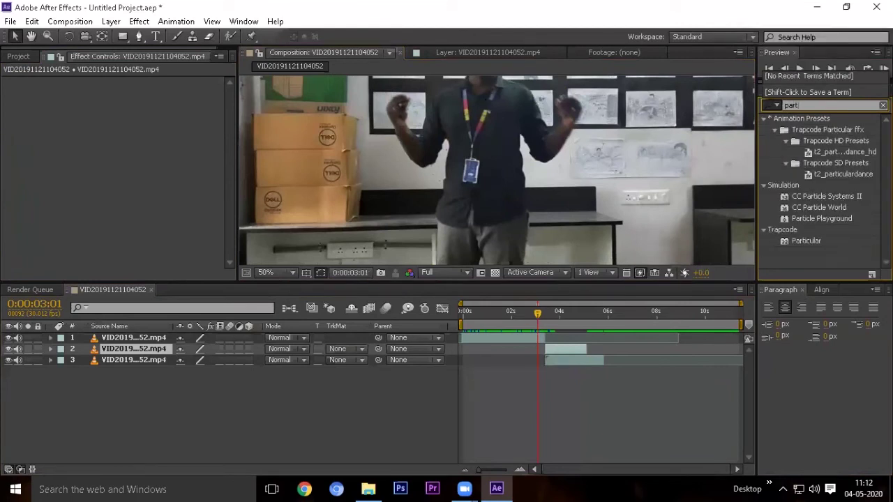
left_click(825, 197)
left_click_drag(839, 200, 562, 348)
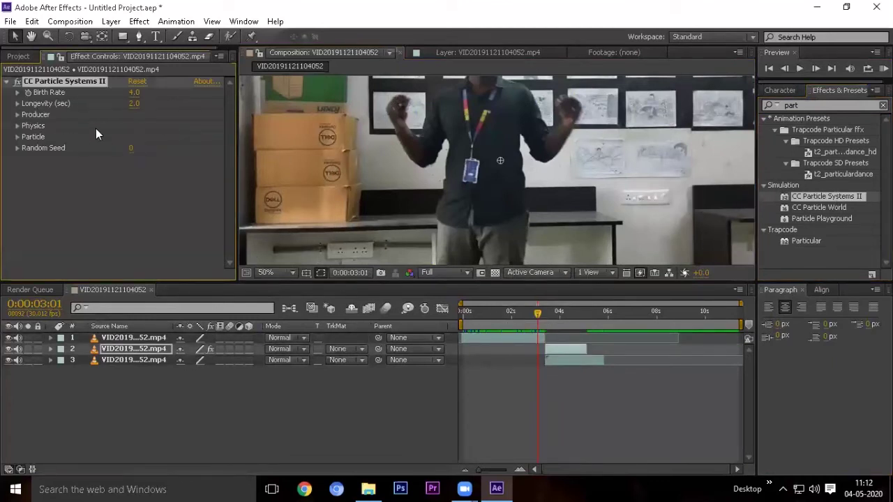
Preview the particles, raise Birth Rate to 108.9, then remove CC Particle Systems II
left_click(550, 312)
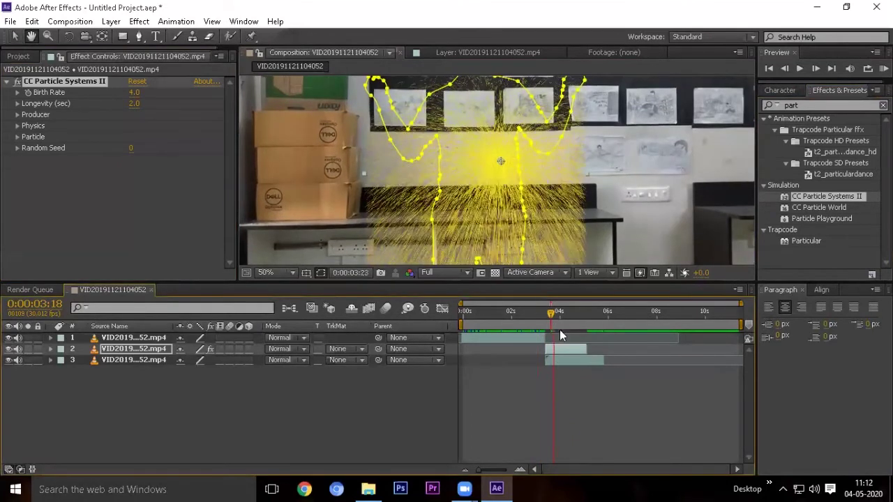
left_click(527, 311)
key("space")
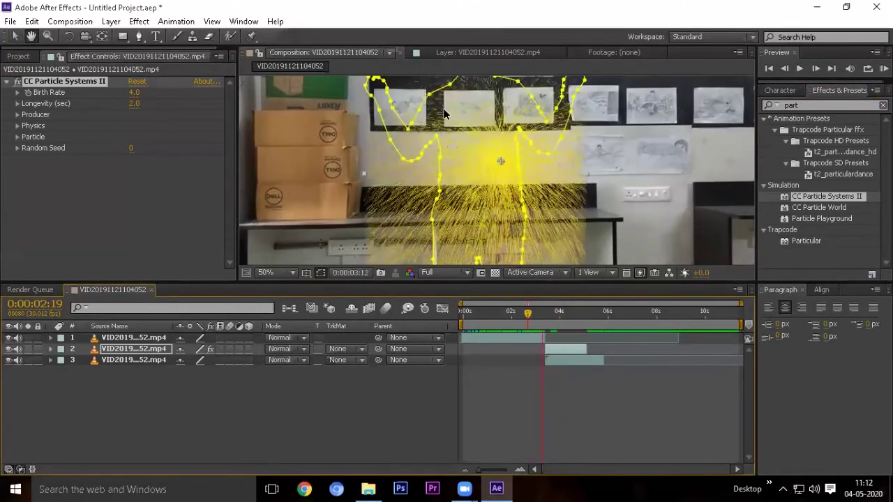
left_click_drag(134, 92, 157, 92)
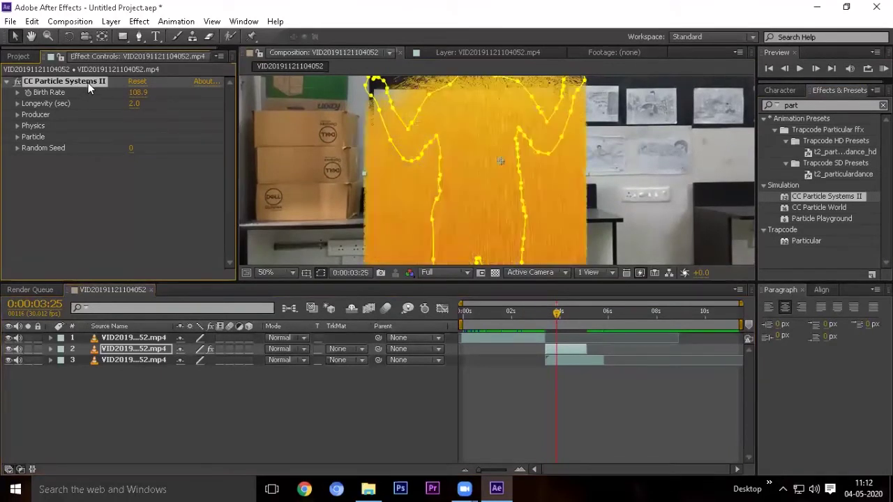
key("Delete")
Apply Particular to layer 2 and inspect its Emitter settings, keeping the emitter type Point
left_click(816, 242)
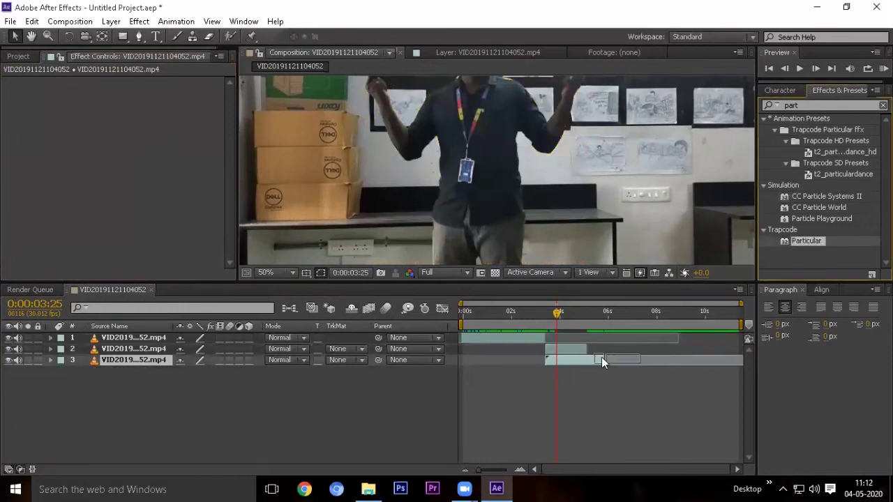
left_click_drag(718, 306, 574, 344)
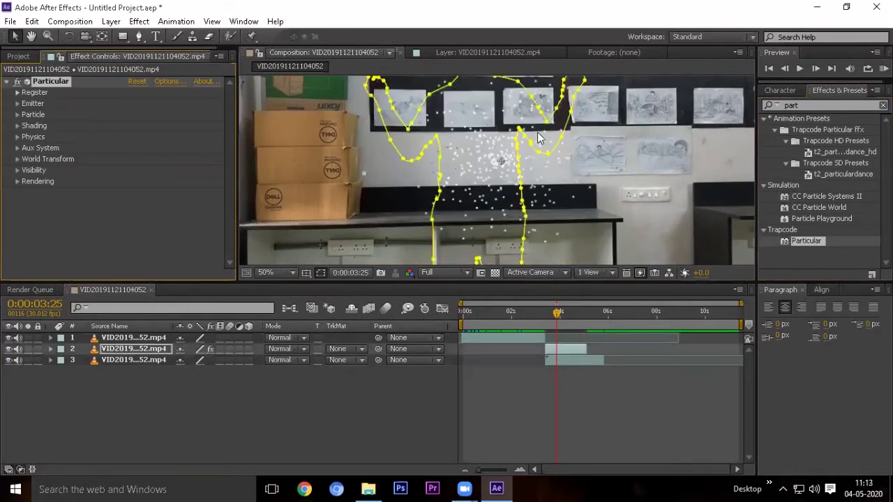
left_click(18, 92)
left_click(17, 122)
scroll(69, 142, "down", 2)
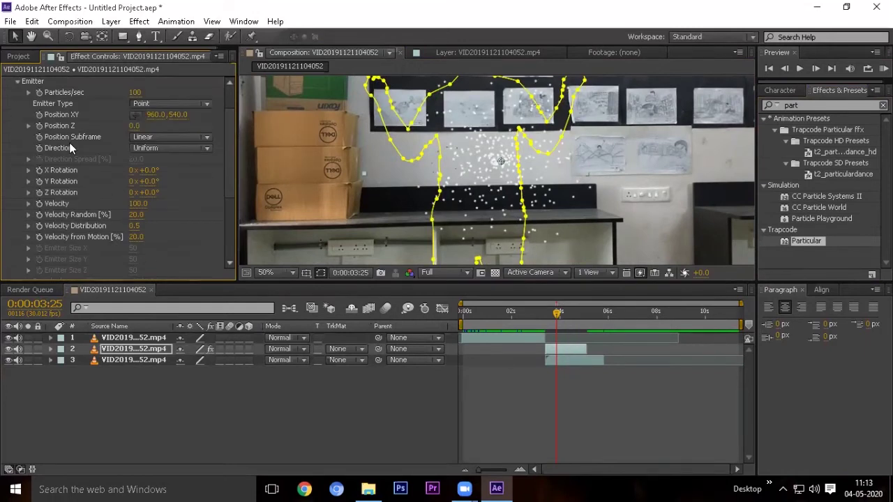
left_click(169, 103)
left_click(171, 116)
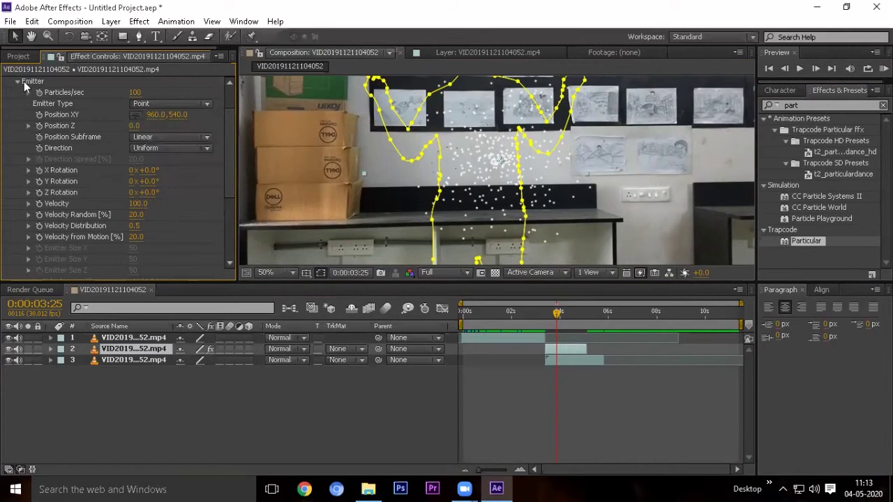
left_click(16, 82)
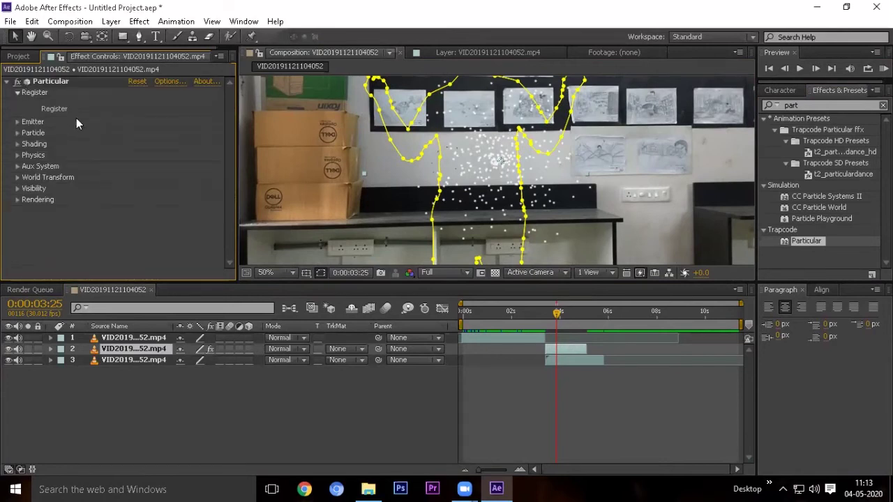
Try the Streaklet, Sprite Fill and Textured Polygon particle types
left_click(18, 132)
scroll(69, 147, "down", 2)
left_click(140, 115)
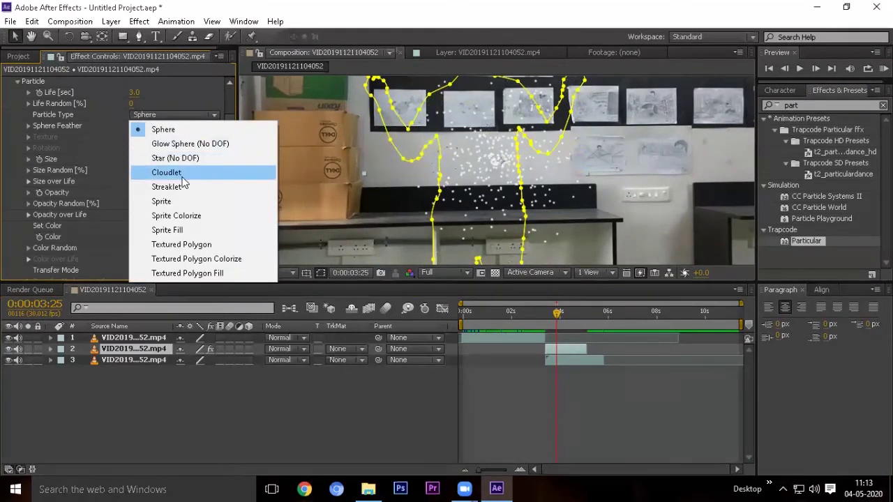
left_click(185, 188)
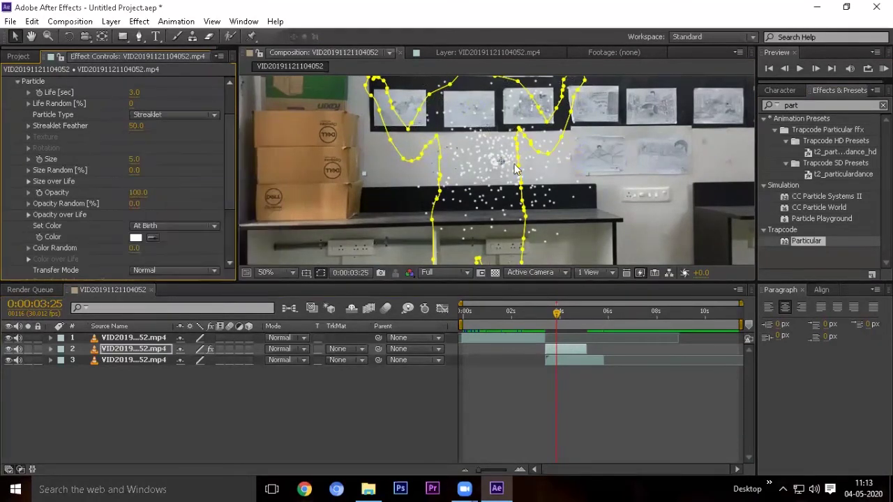
left_click(157, 114)
left_click(187, 230)
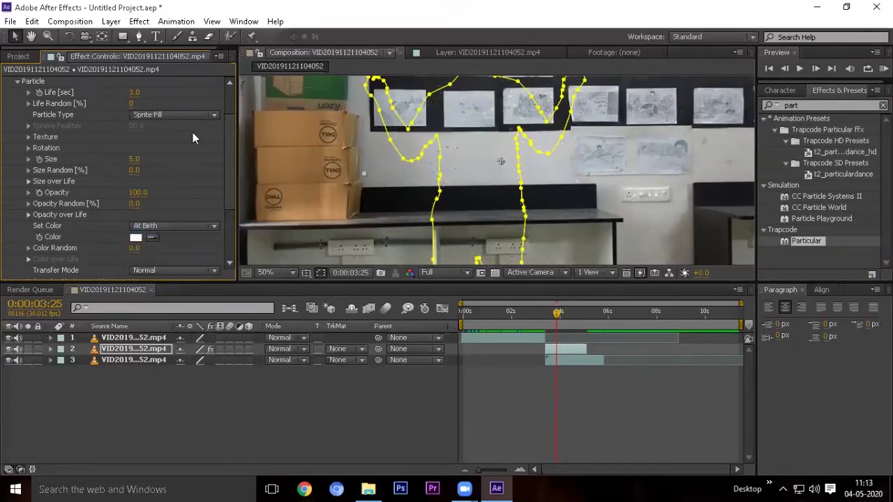
left_click(175, 114)
left_click(216, 247)
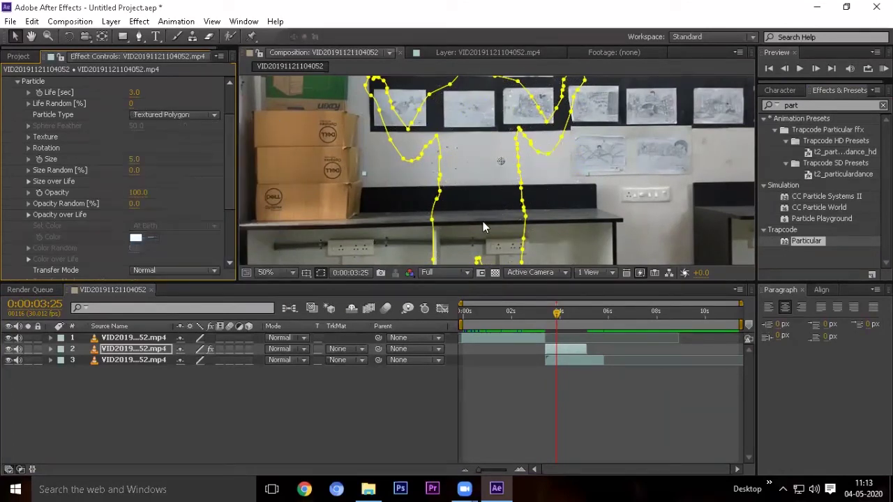
key("h")
Switch particles to Glow Sphere (No DOF), preview from about 3:09, then delete Particular
left_click_drag(557, 313, 544, 313)
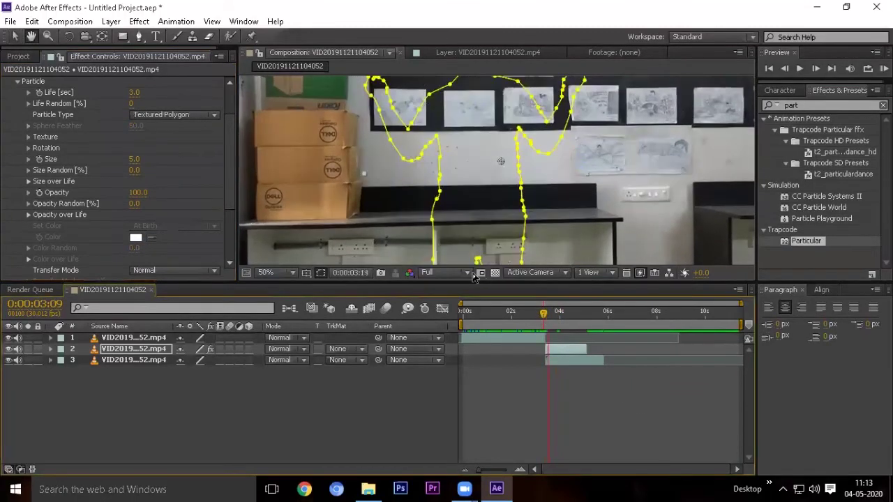
left_click(161, 115)
left_click(170, 144)
key("space")
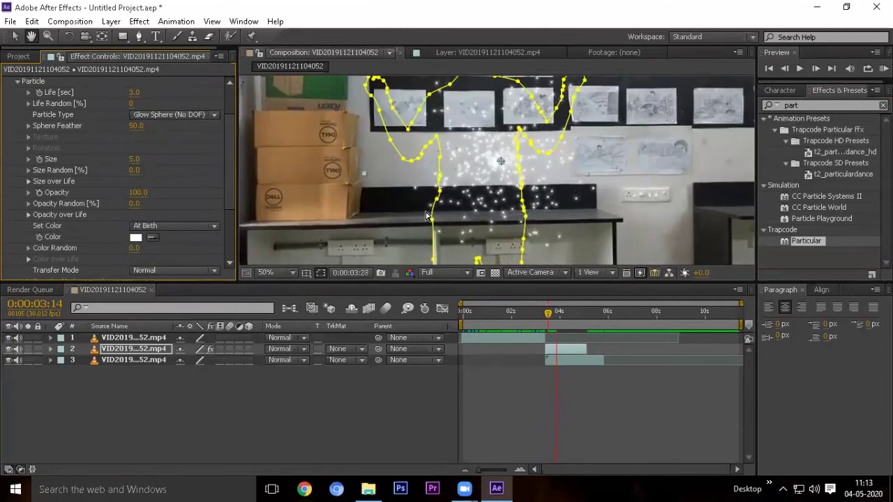
left_click(159, 229)
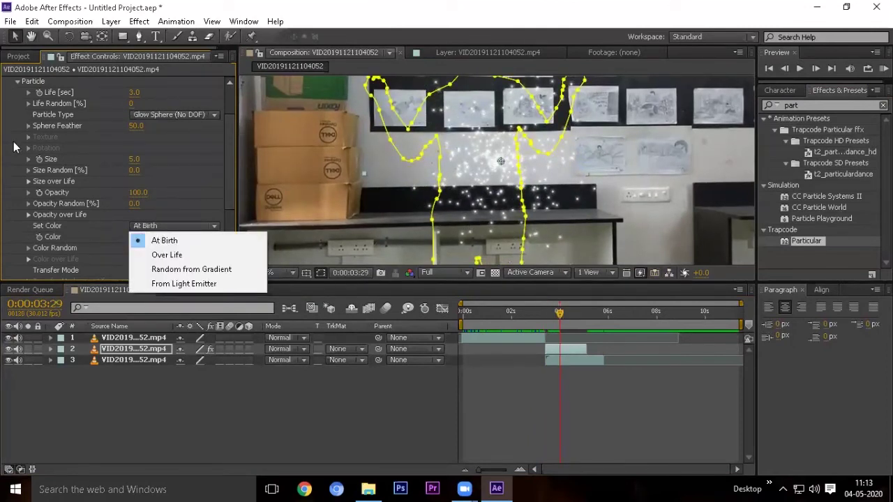
left_click(13, 140)
scroll(13, 140, "up", 3)
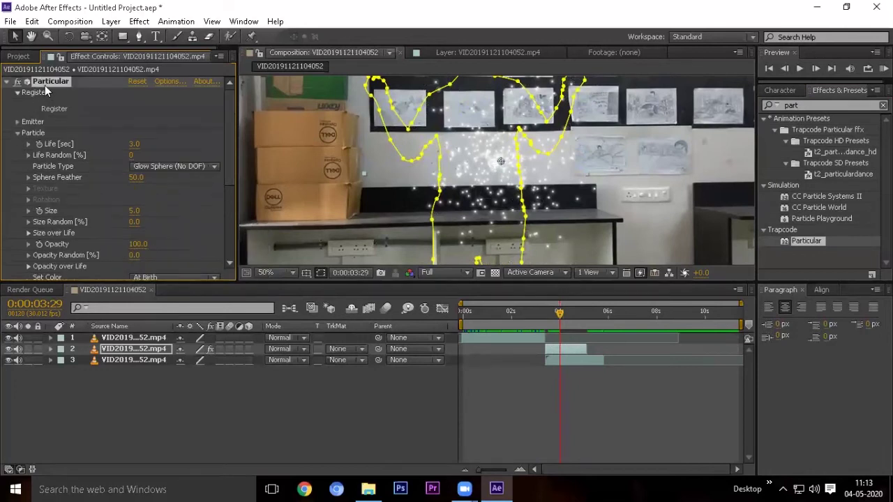
key("Delete")
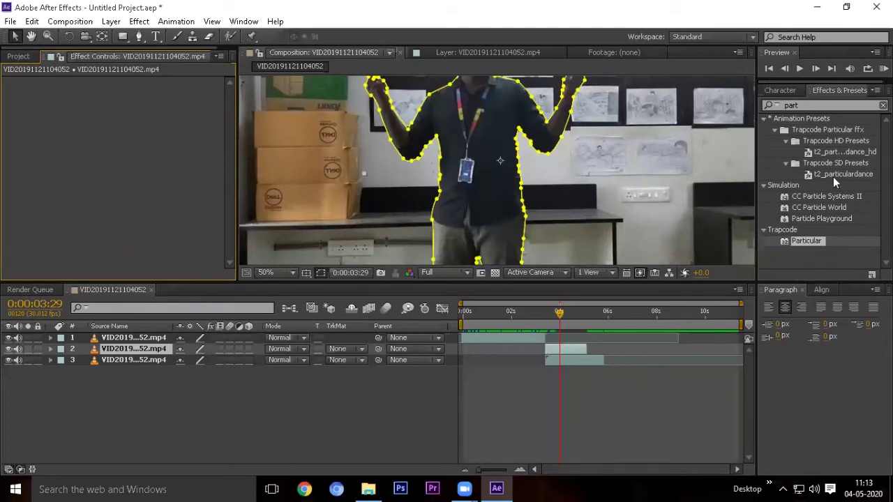
Apply the Trapcode HD particle dance preset to the composition, then undo it
left_click(843, 131)
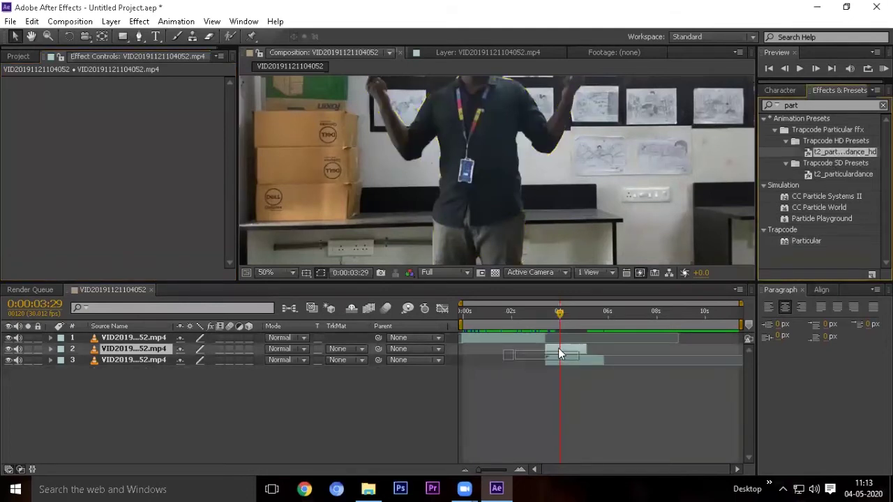
left_click_drag(832, 152, 559, 211)
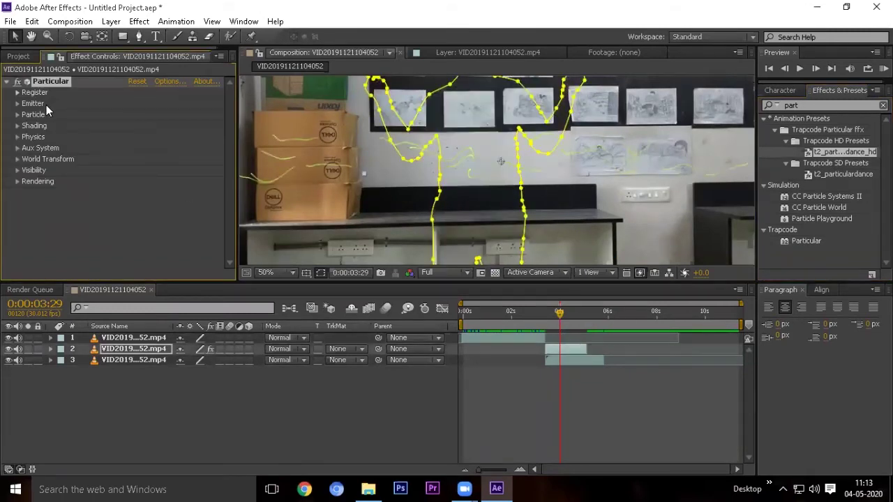
key("ctrl+z")
scroll(513, 185, "down", 1)
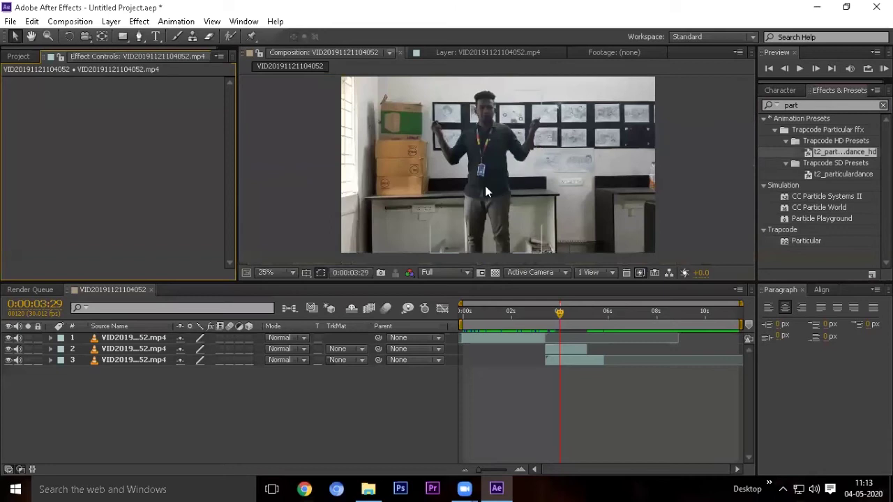
Preview from near 3:10, set preview resolution to Quarter, and return to the composition start
left_click_drag(560, 315, 545, 319)
key("space")
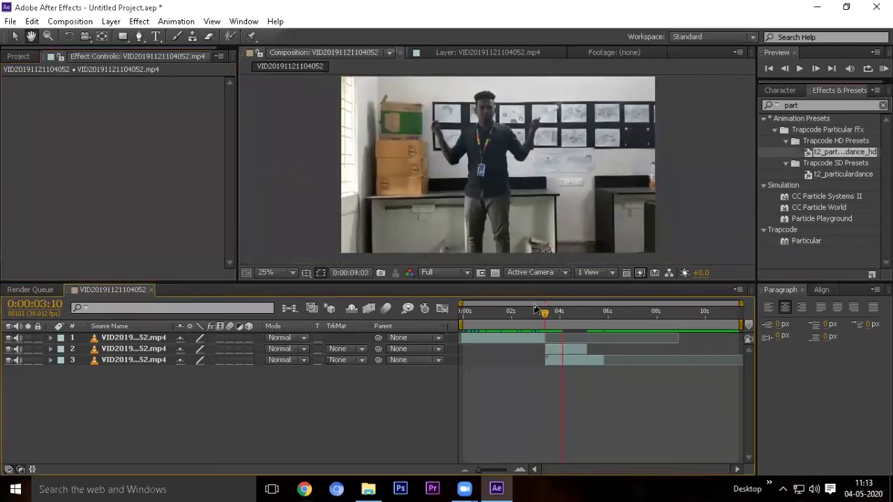
left_click(435, 272)
left_click(448, 351)
key("Home")
key("grave")
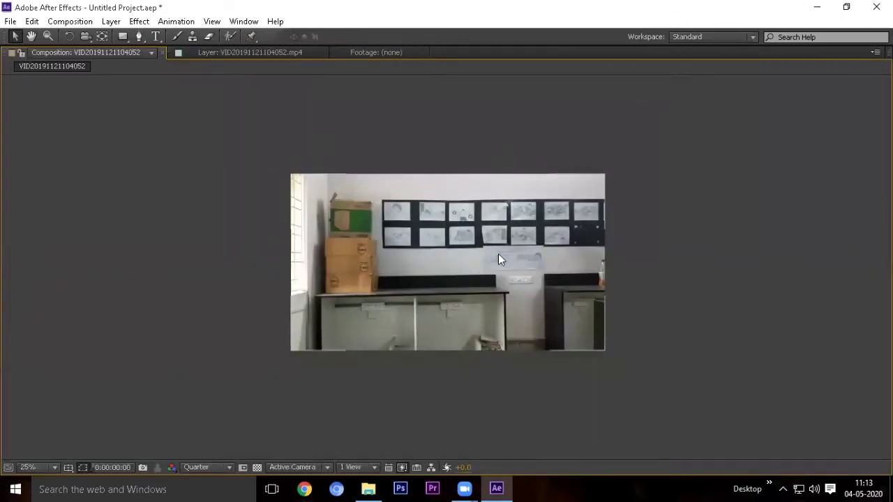
key("period")
key("space")
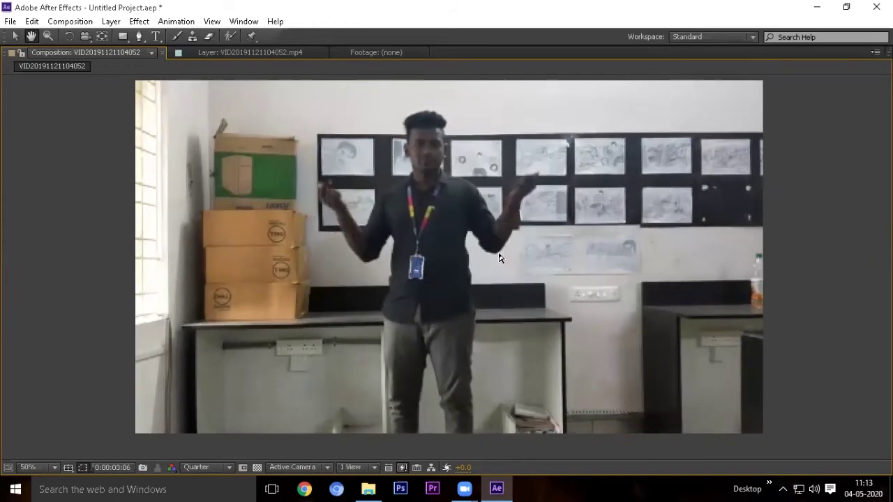
key("space")
Restore the full workspace, apply CC Pixel Polly to layer 2 and preview it from near 3:20
key("grave")
left_click(818, 105)
key("BackSpace")
key("BackSpace")
key("BackSpace")
type("cc p")
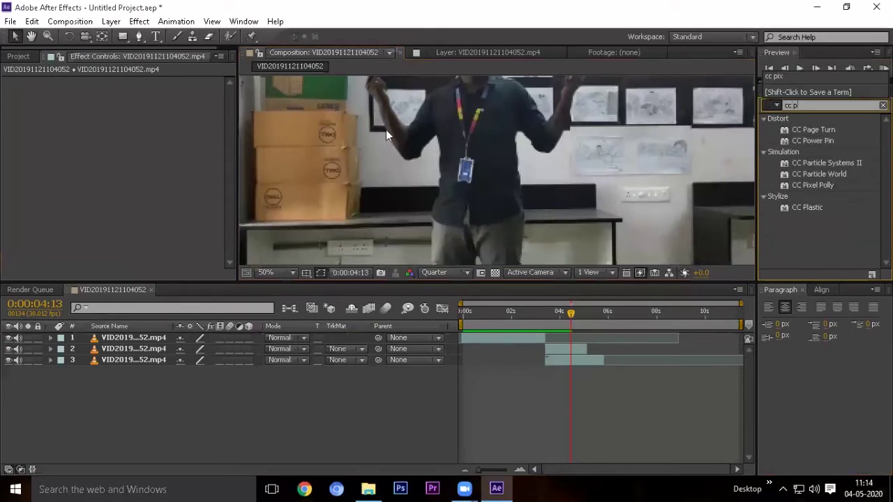
type("i")
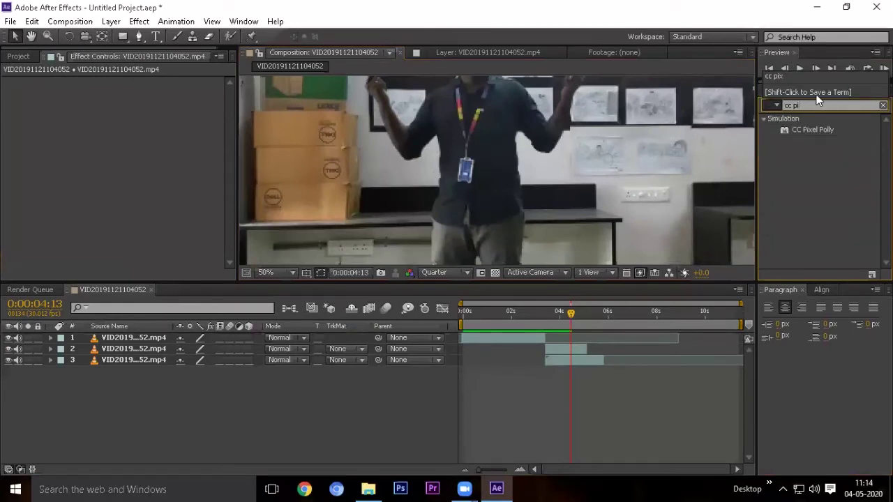
left_click(822, 128)
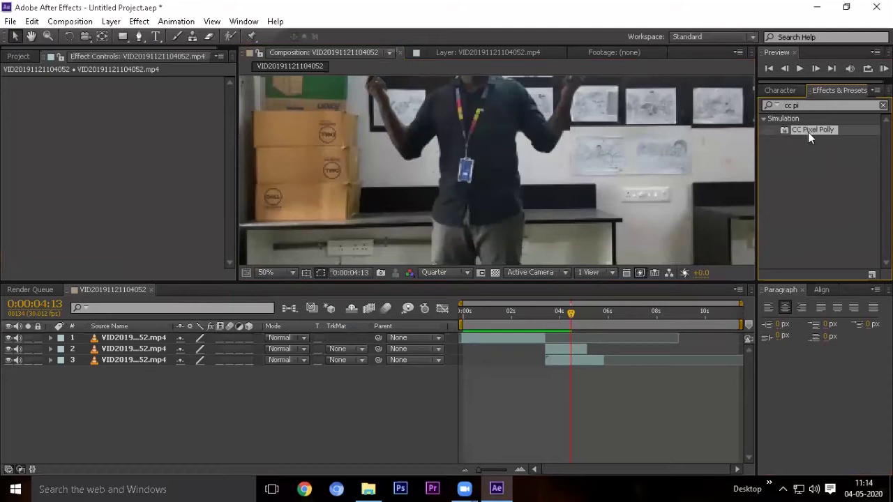
left_click_drag(807, 131, 571, 346)
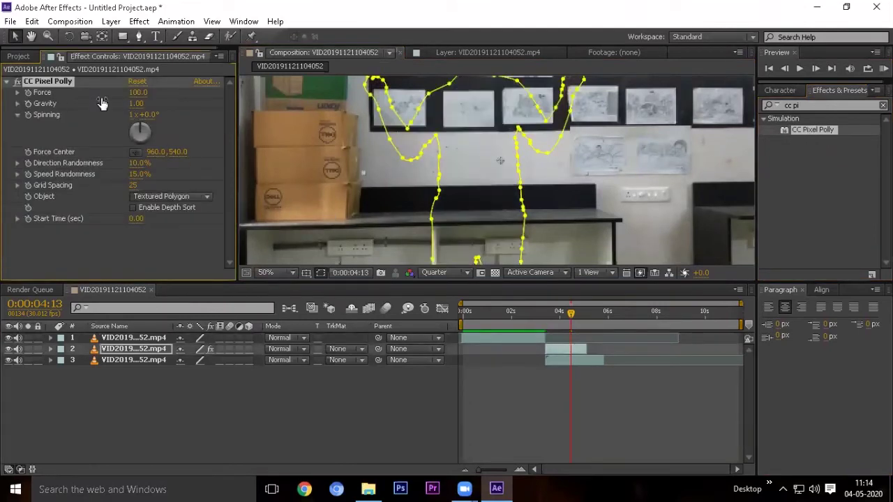
scroll(521, 168, "down", 2)
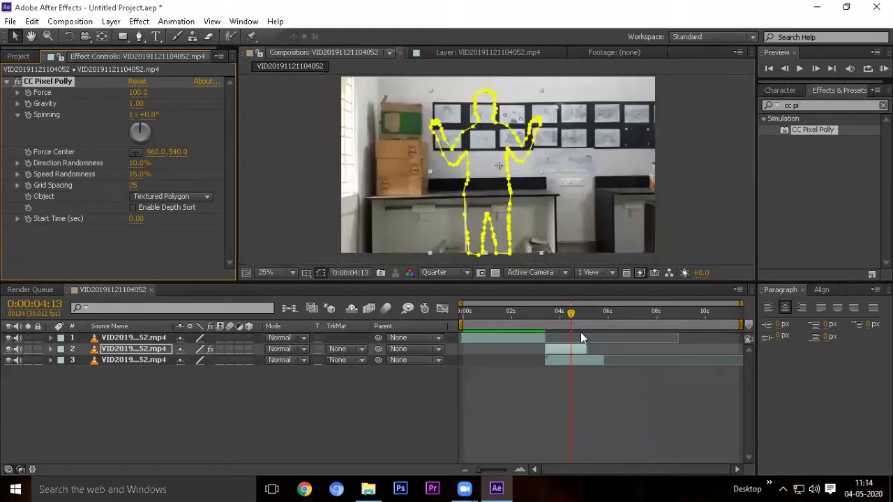
left_click_drag(576, 319, 551, 318)
key("space")
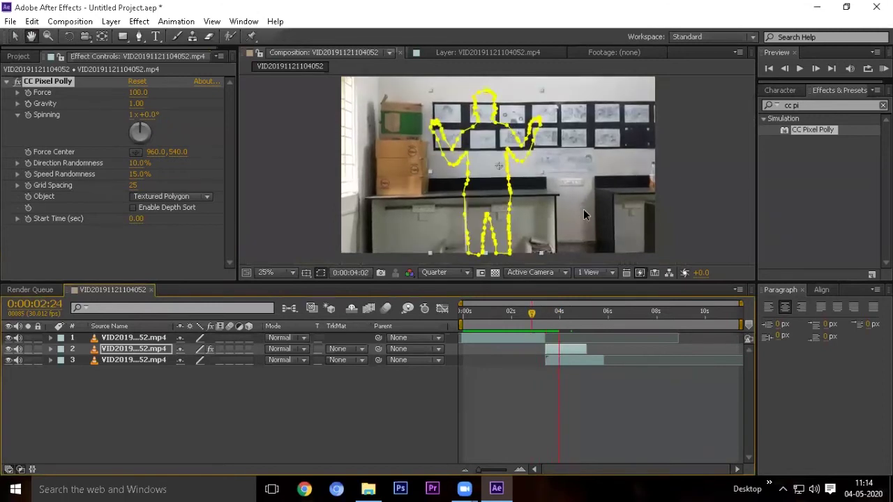
Reapply CC Pixel Polly at 3:10, raise its Force to 939, then delete the effect
key("ctrl+z")
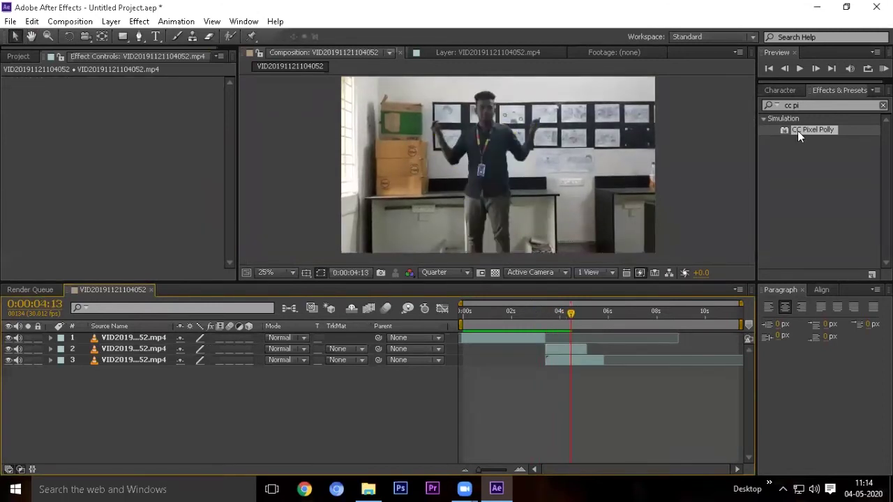
left_click_drag(570, 319, 545, 320)
left_click_drag(818, 130, 566, 345)
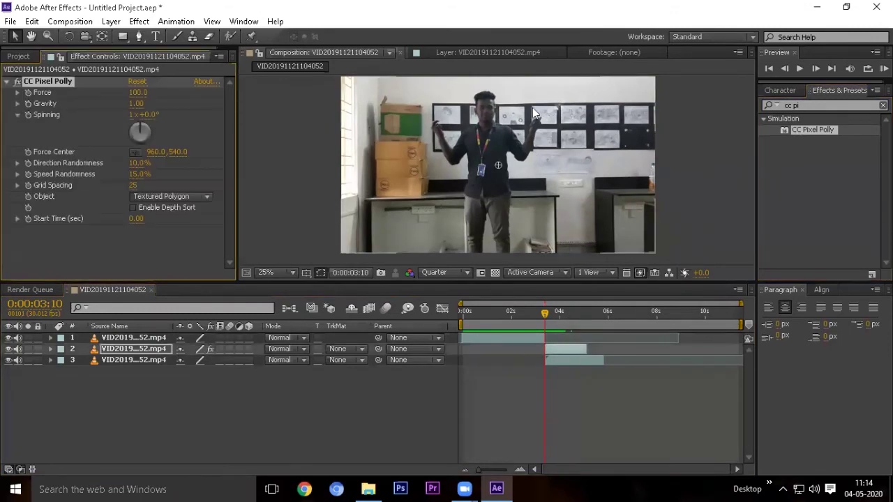
scroll(506, 187, "up", 2)
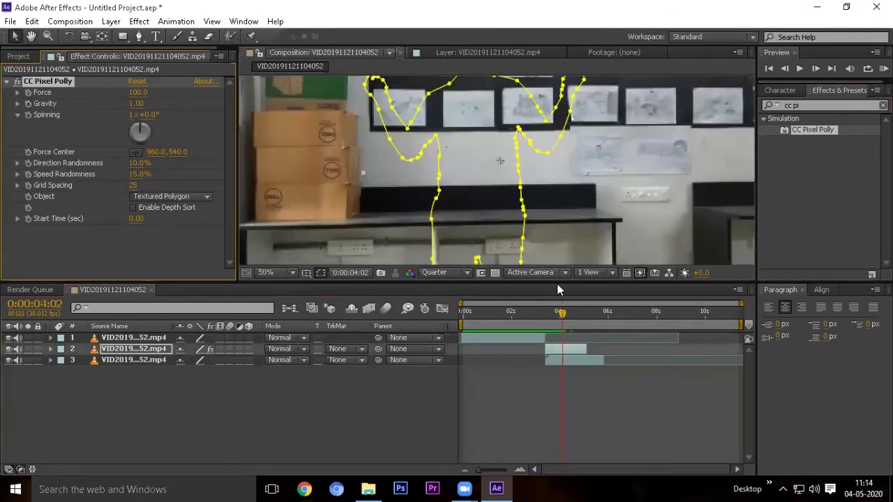
left_click_drag(138, 92, 793, 167)
key("Delete")
left_click(794, 105)
Apply CC Ball Action to the masked layer at frame 3:11
key("BackSpace")
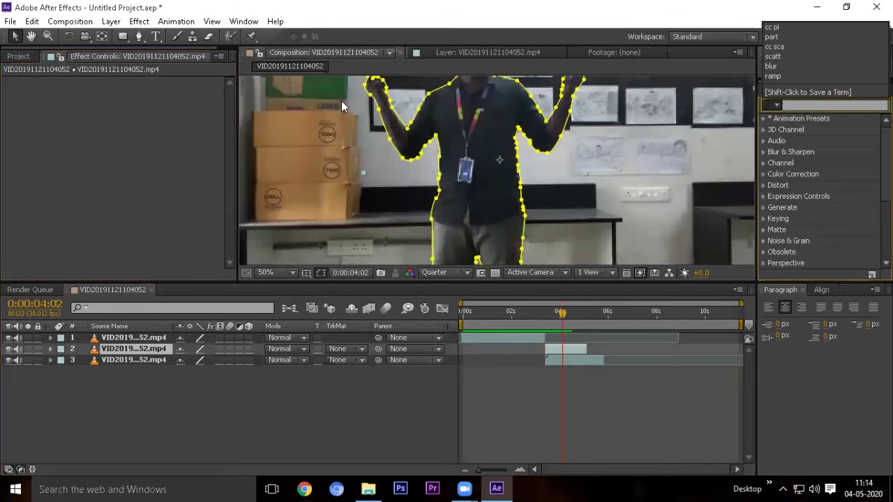
type("cc ball")
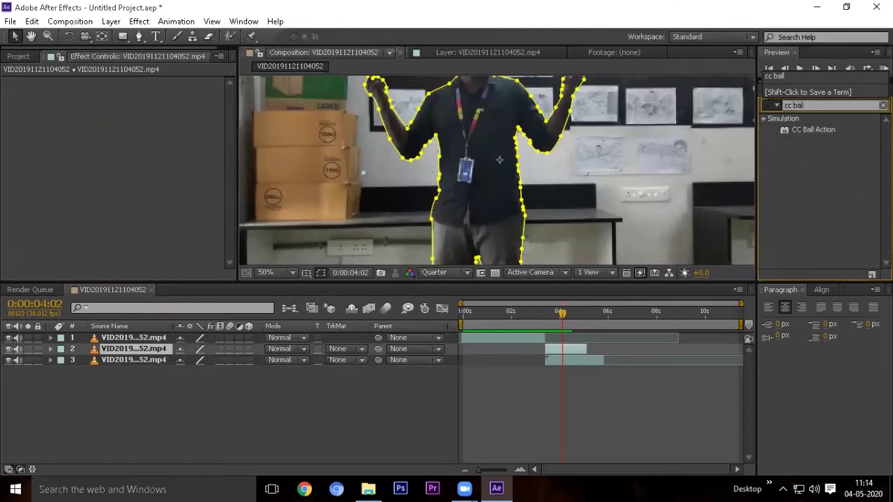
left_click(809, 131)
left_click_drag(806, 127, 567, 348)
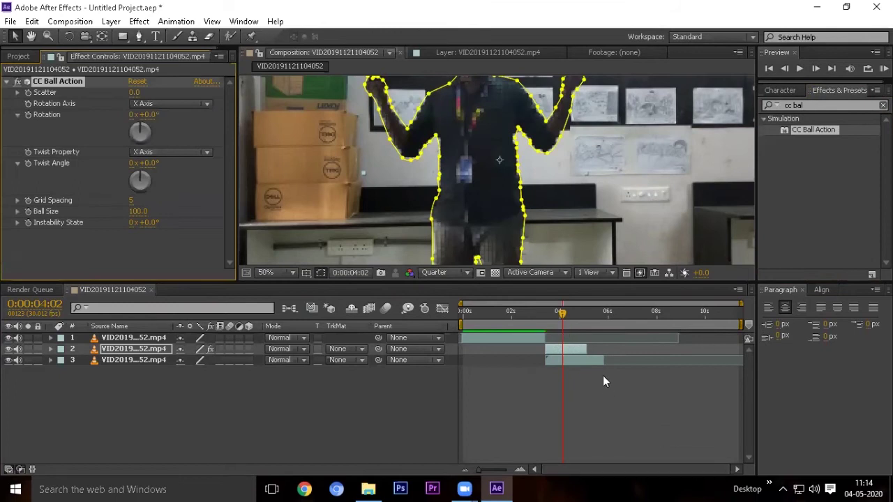
left_click_drag(543, 317, 545, 318)
scroll(523, 195, "up", 3)
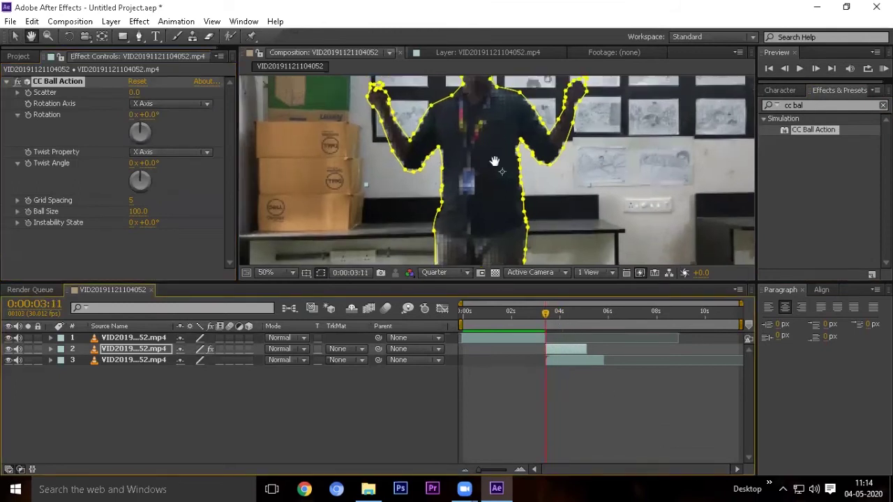
Set CC Ball Action Scatter to 1024 and Grid Spacing to 3, then scrub to check
left_click(133, 200)
type("1")
key("Return")
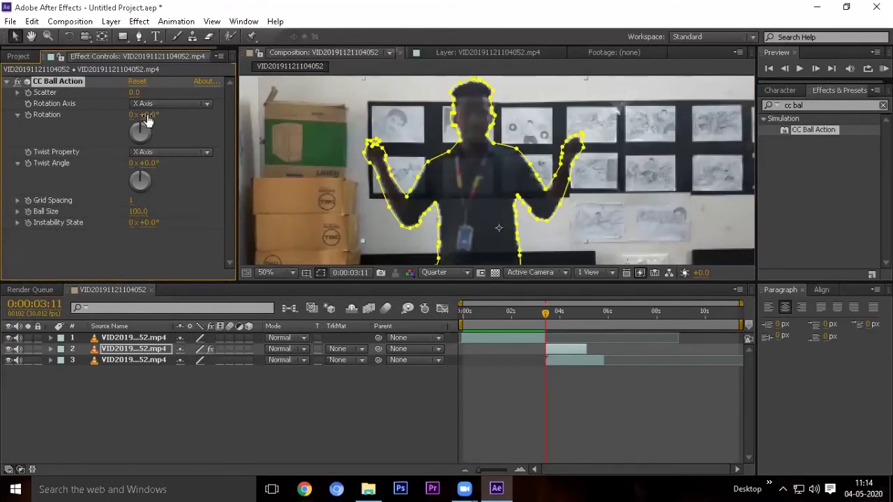
left_click_drag(134, 92, 570, 174)
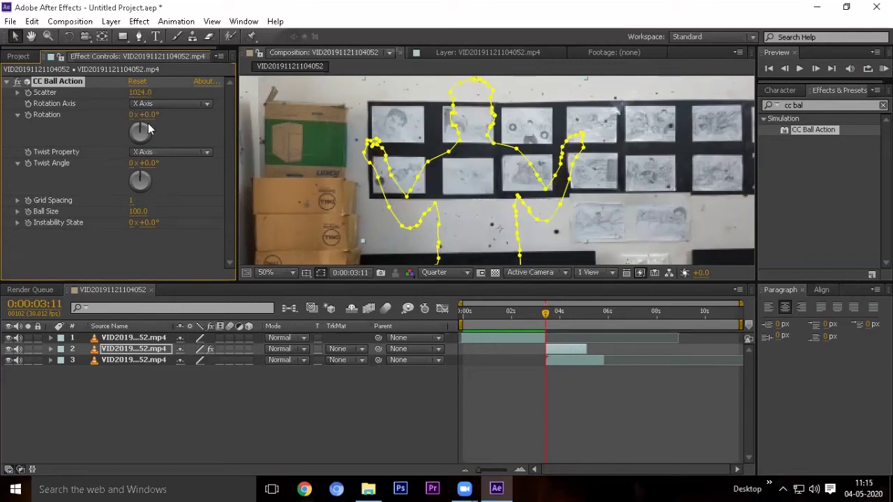
left_click_drag(137, 92, 79, 112)
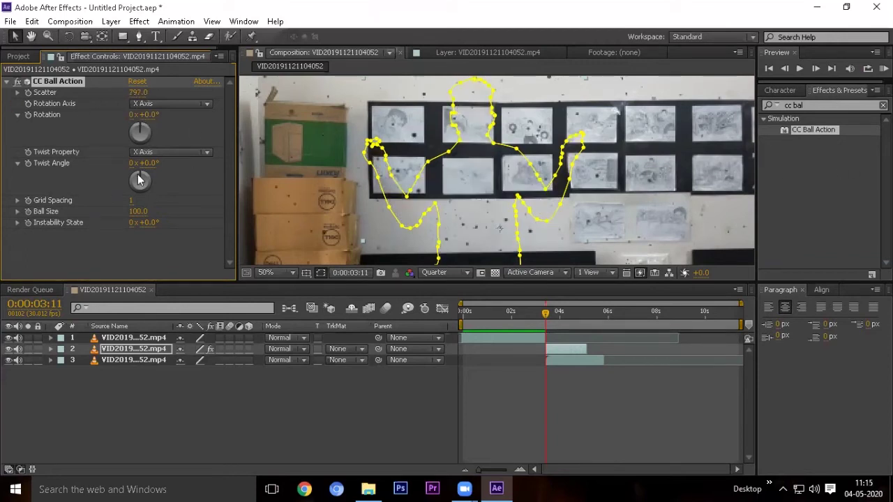
key("ctrl+z")
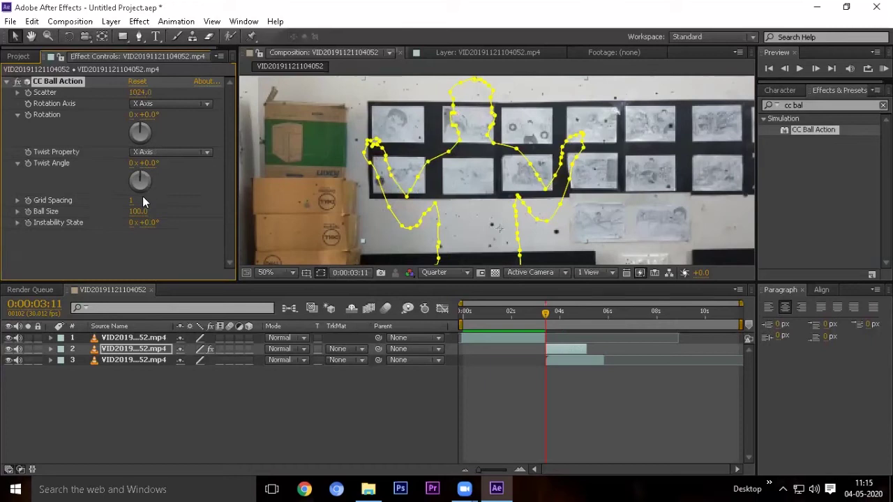
left_click(135, 200)
type("3")
left_click_drag(607, 312, 552, 313)
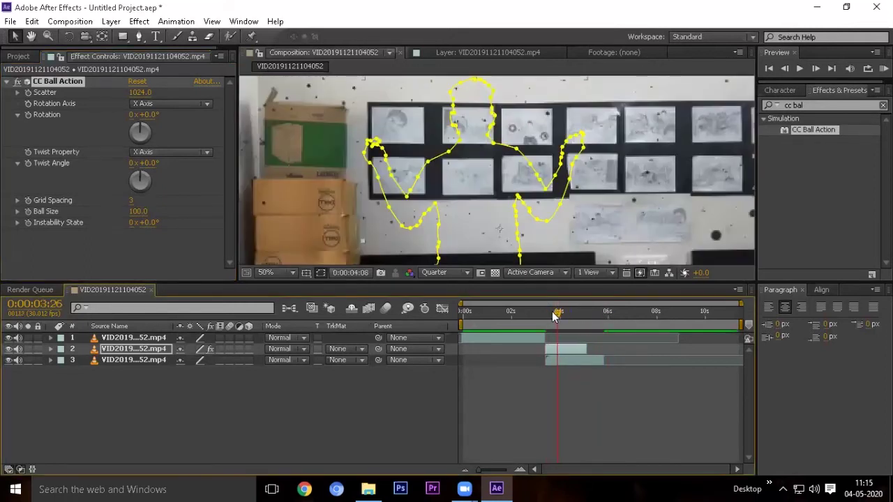
Edit Ball Size and set Scatter to 0 at frame 3:11
left_click(138, 212)
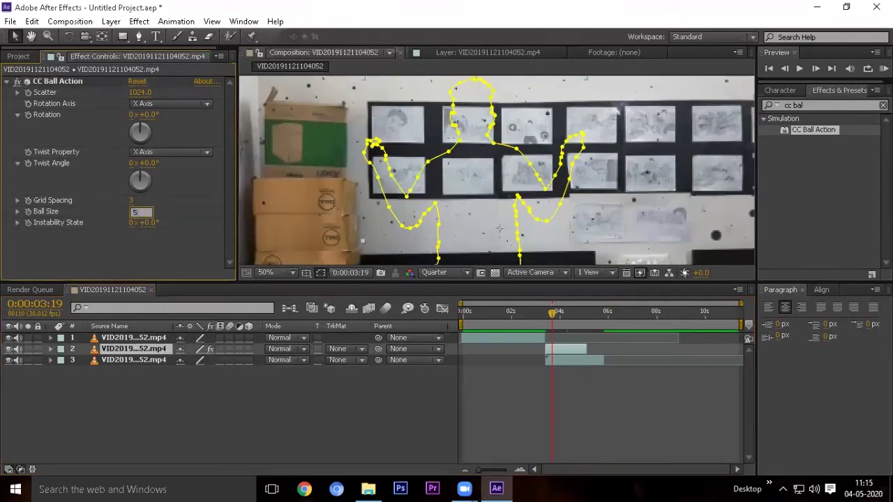
type("0.0")
key("Return")
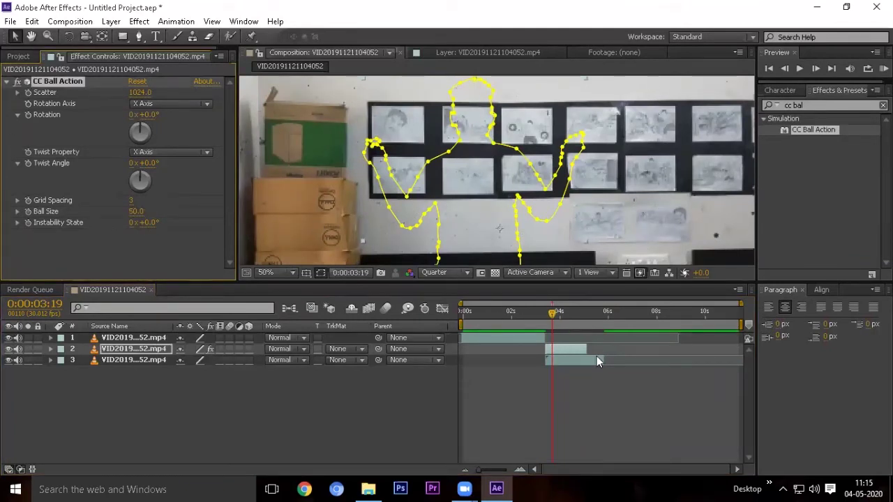
left_click(546, 312)
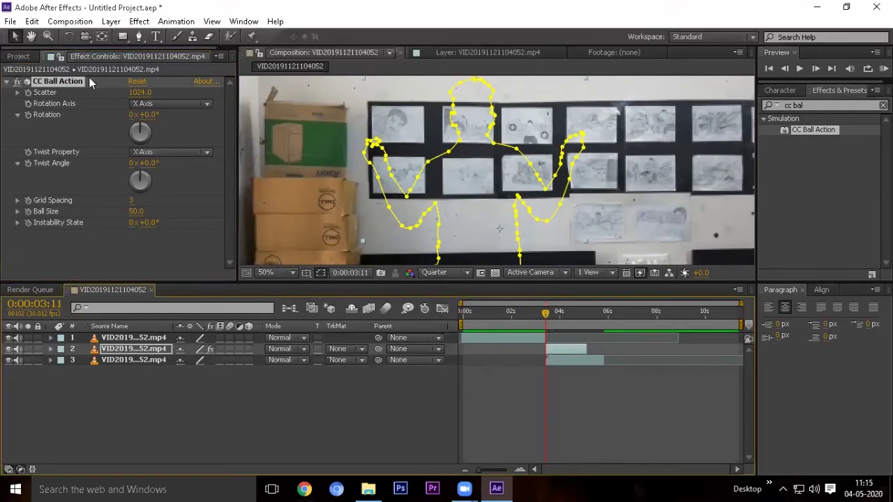
left_click(138, 93)
type("0")
key("Return")
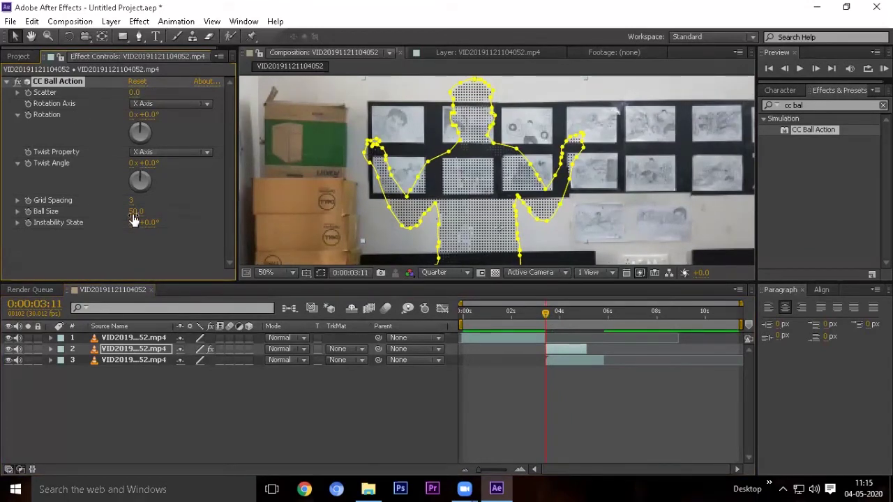
Try larger Grid Spacing and Ball Size values, then settle Ball Size at 100
left_click_drag(131, 200, 290, 215)
key("ctrl+z")
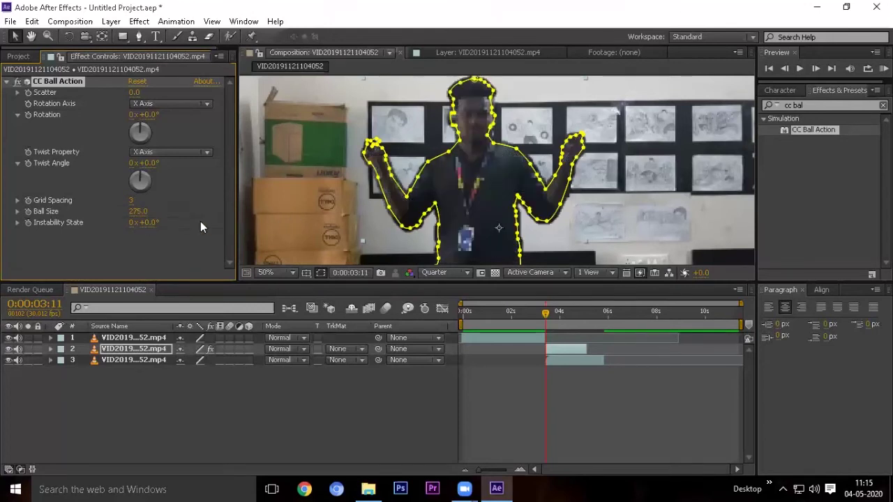
left_click_drag(138, 212, 624, 205)
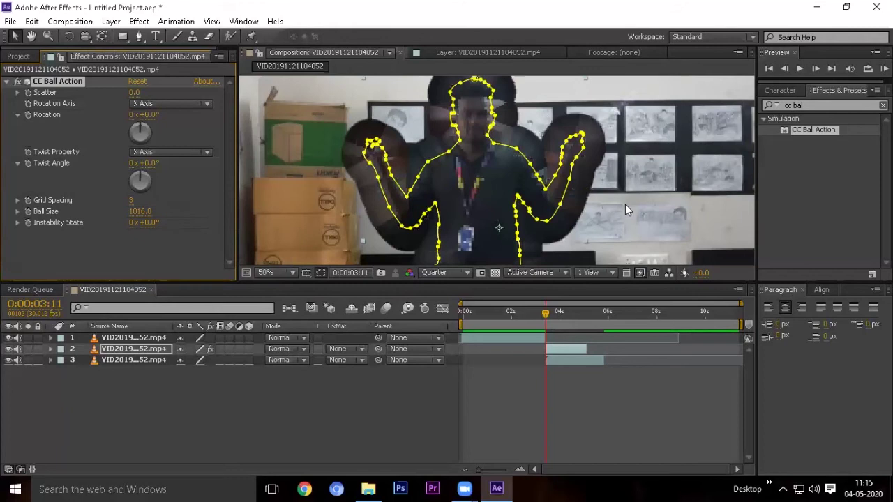
key("ctrl+z")
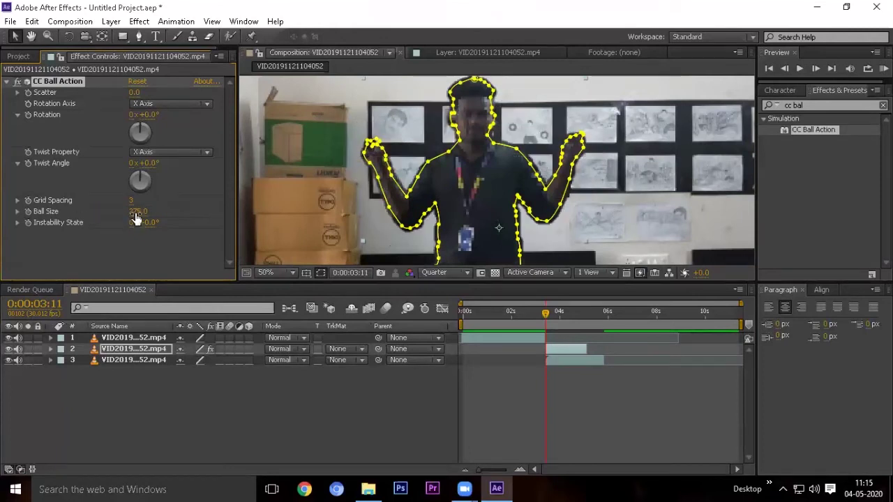
left_click(138, 211)
type("50")
key("Return")
type("10")
key("Return")
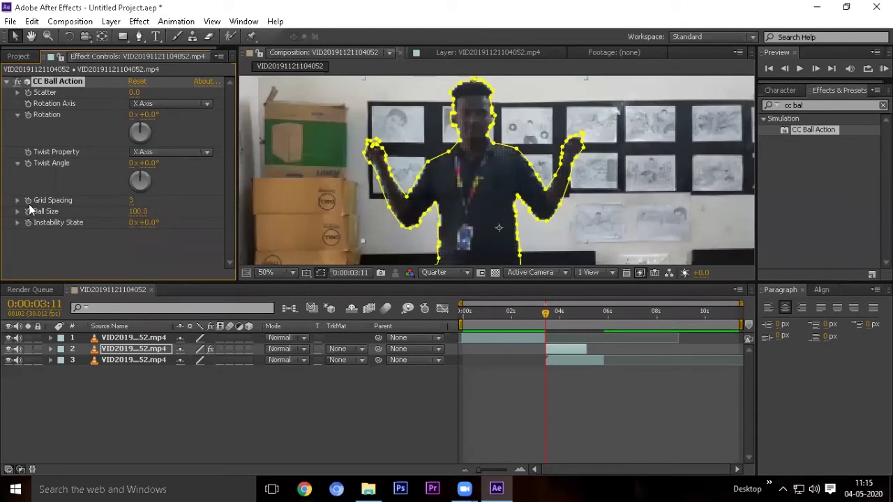
Keyframe Scatter from 0 at 3:11 to 1024 at 4:03
left_click(28, 93)
left_click(564, 318)
left_click(136, 92)
type("1024")
key("Return")
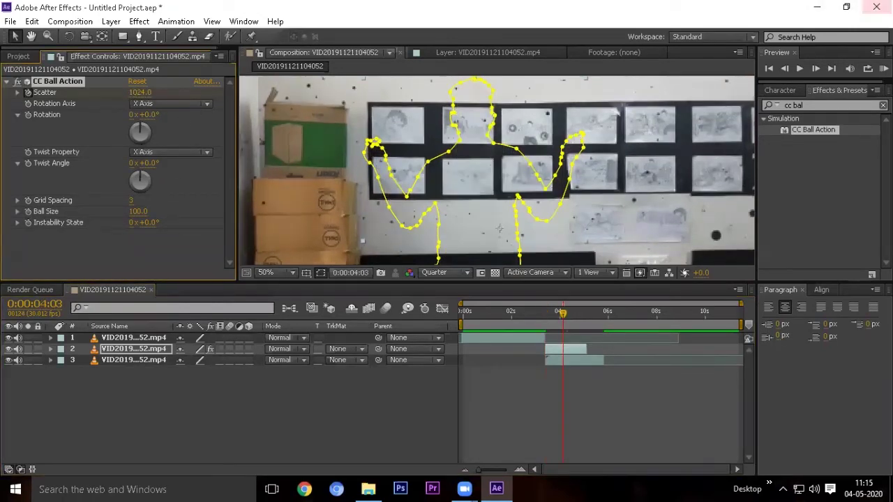
Preview the scatter animation from before the effect starts in a maximized viewer
left_click(519, 311)
key("grave")
key("space")
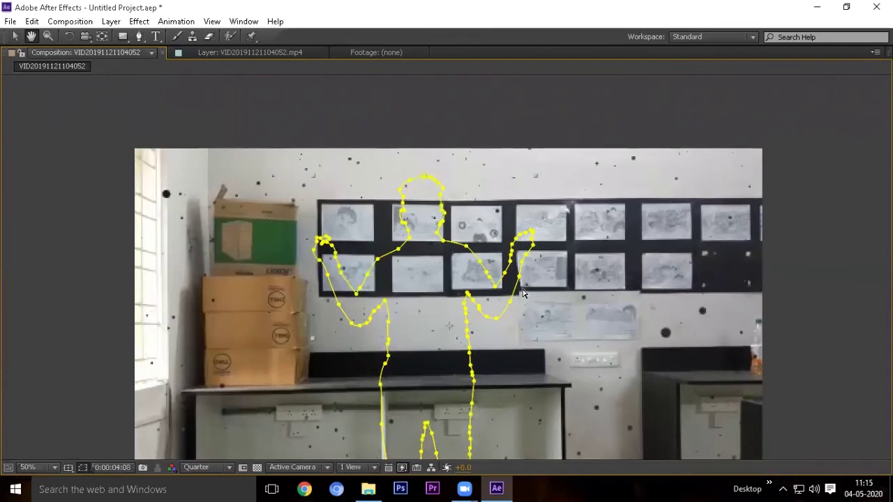
scroll(519, 259, "down", 5)
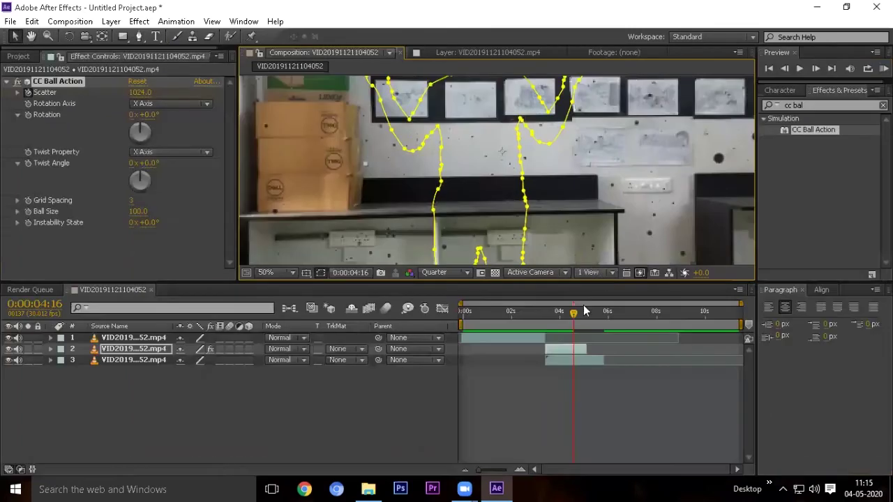
key("space")
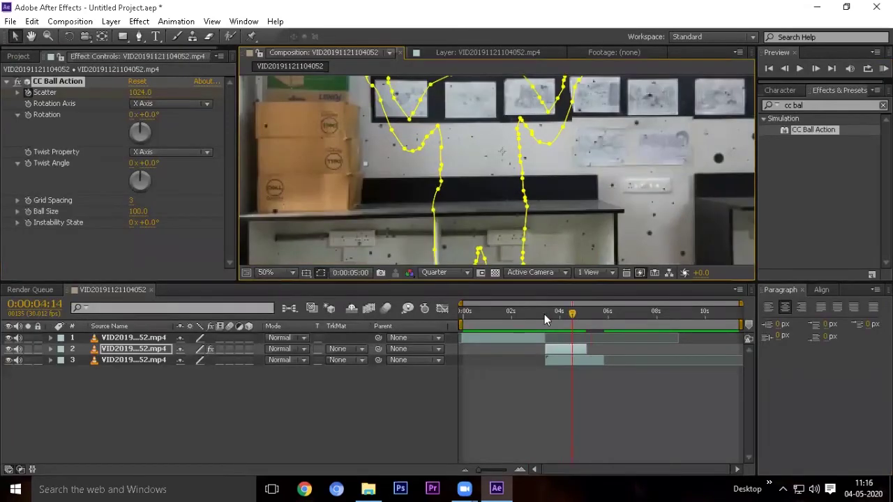
key("KP_0")
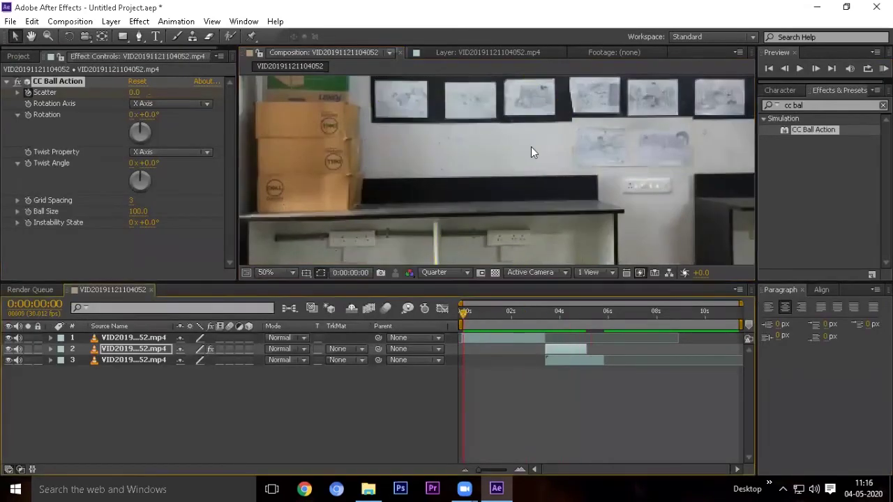
Return to the normal panel layout and delete the project's footage and composition
key("grave")
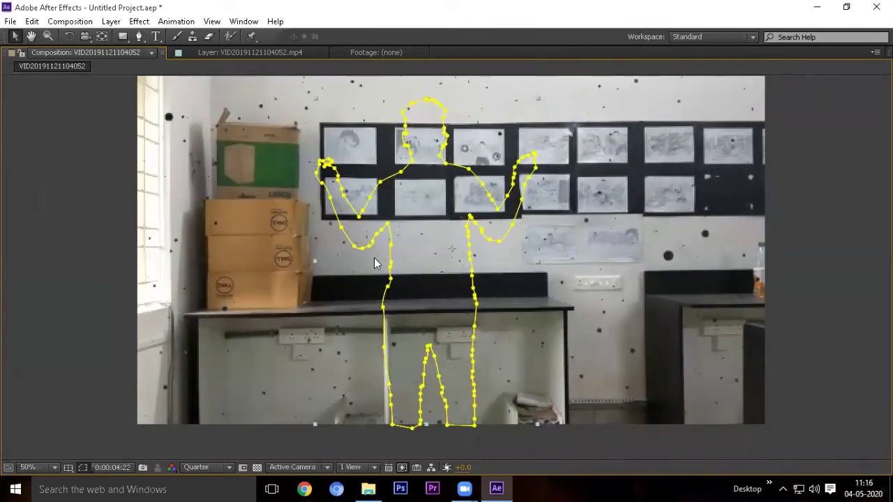
key("grave")
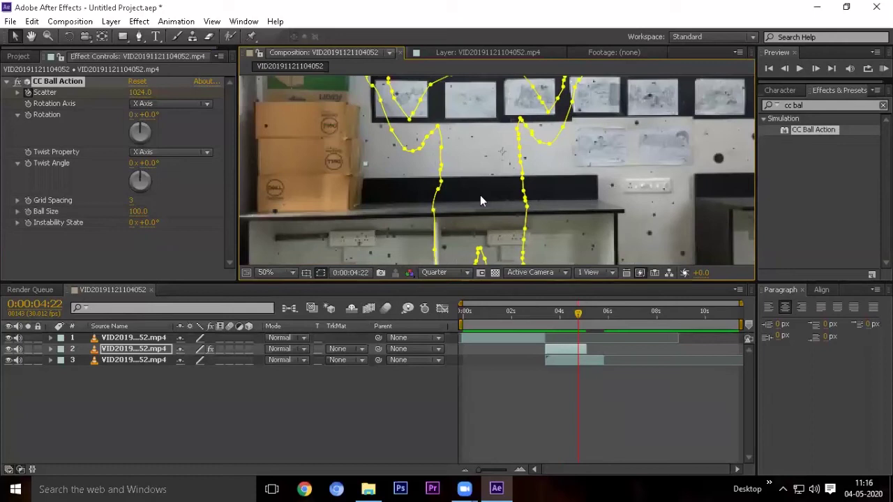
key("grave")
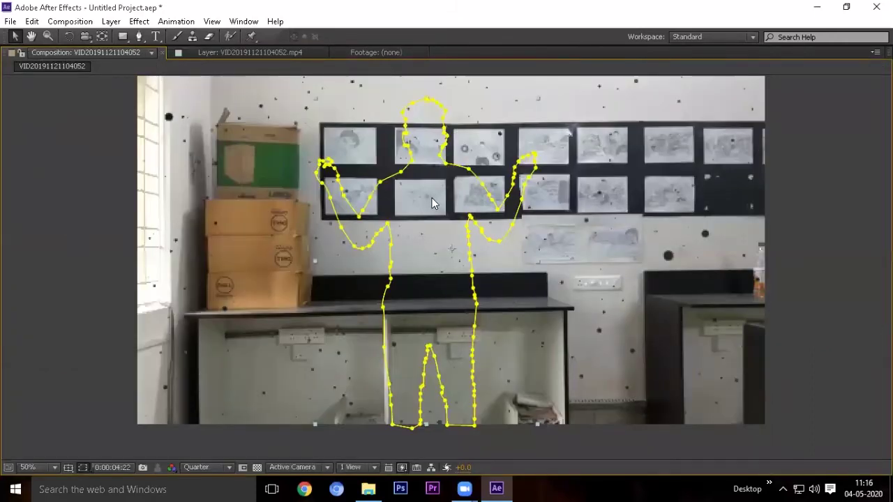
key("grave")
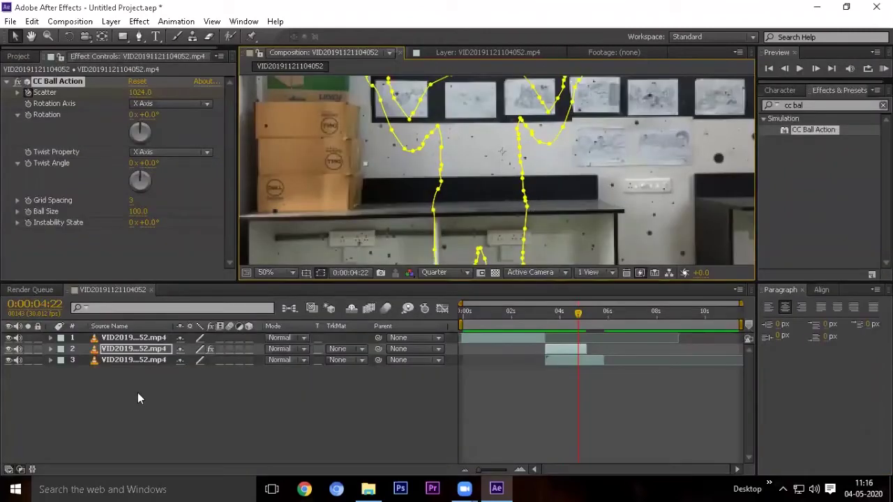
key("Delete")
left_click(508, 259)
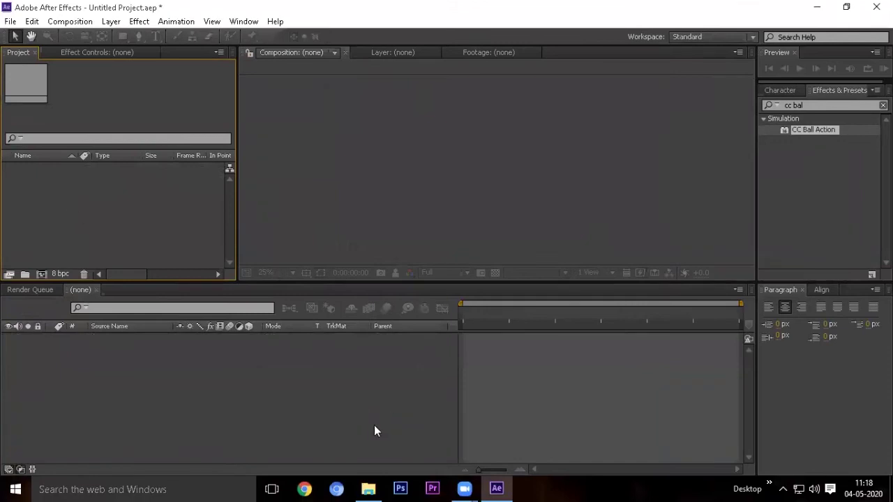
left_click(368, 488)
left_click(492, 353)
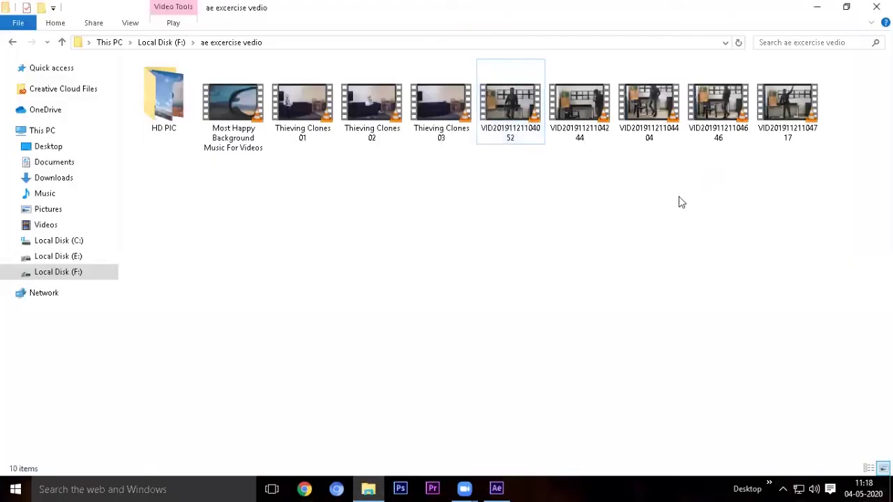
left_click(587, 124)
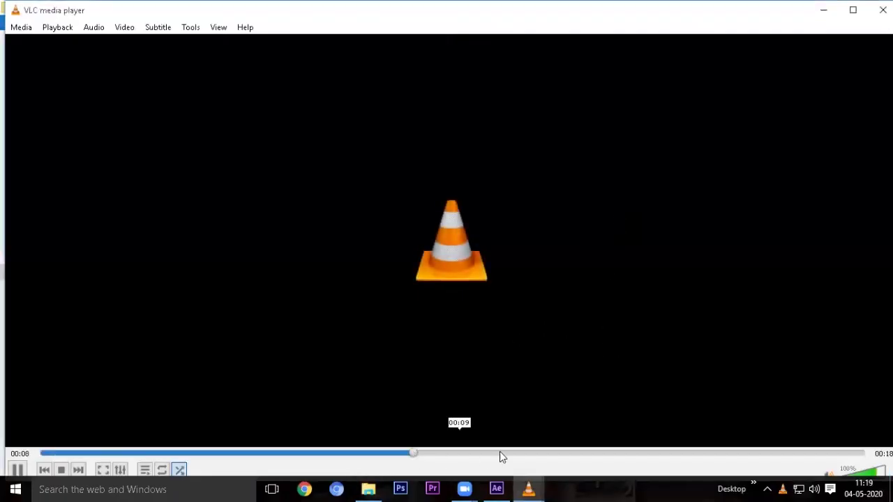
Close VLC and drag VID20191121104404.mp4 into the After Effects Project panel
left_click(882, 10)
mouse_move(653, 93)
left_mouse_down()
mouse_move(9, 211)
mouse_move(9, 202)
left_mouse_up()
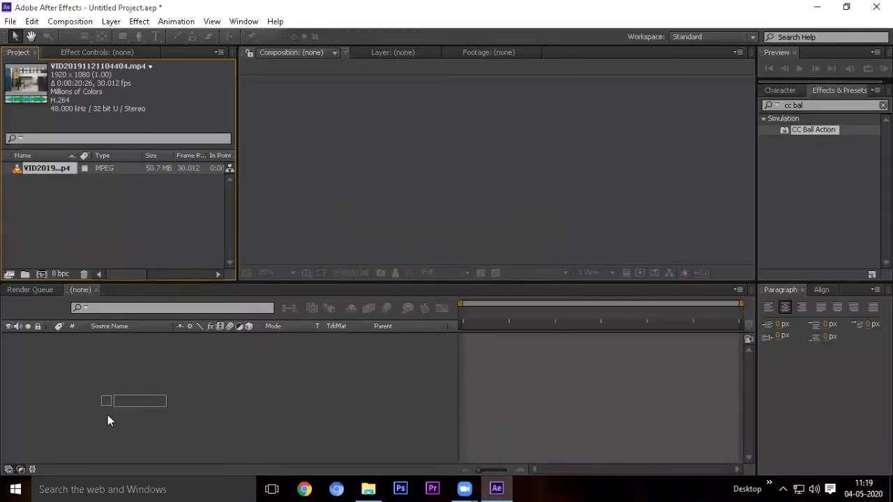
left_click_drag(107, 420, 108, 418)
key("space")
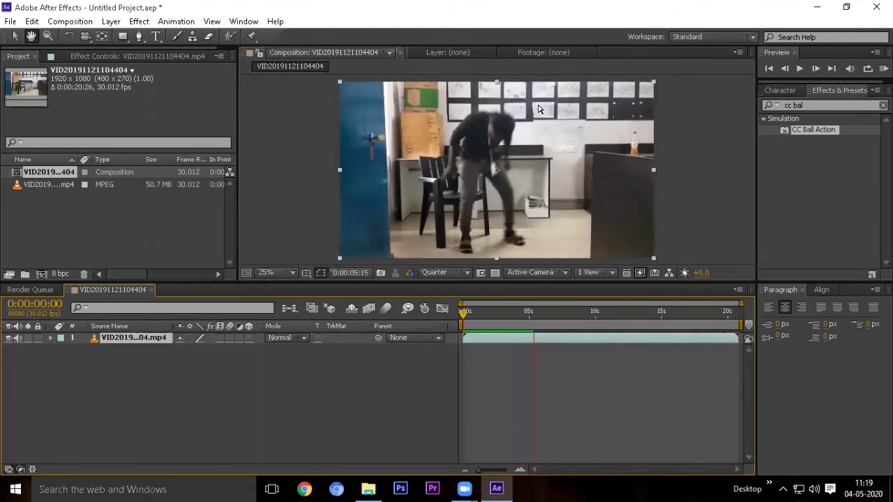
left_click(846, 106)
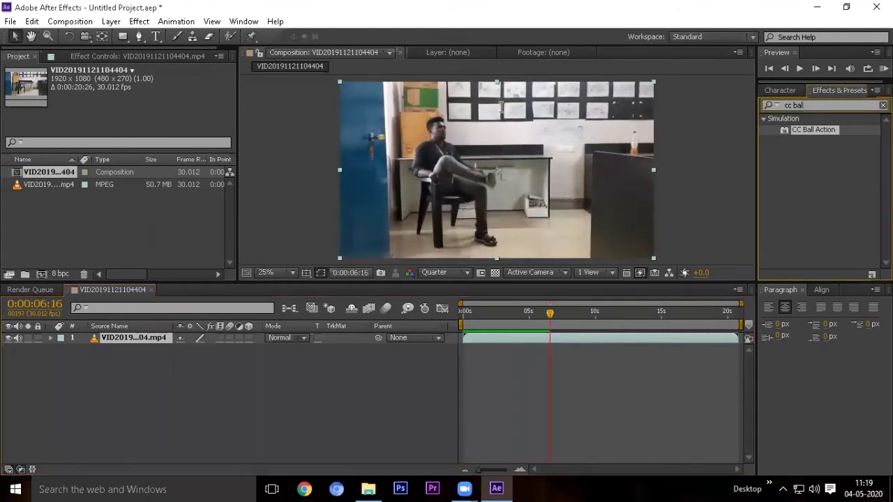
key("BackSpace")
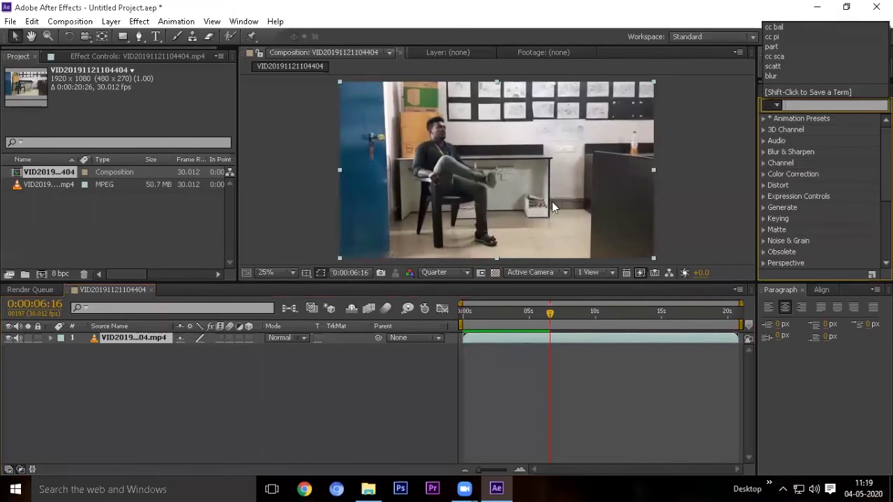
left_click(586, 238)
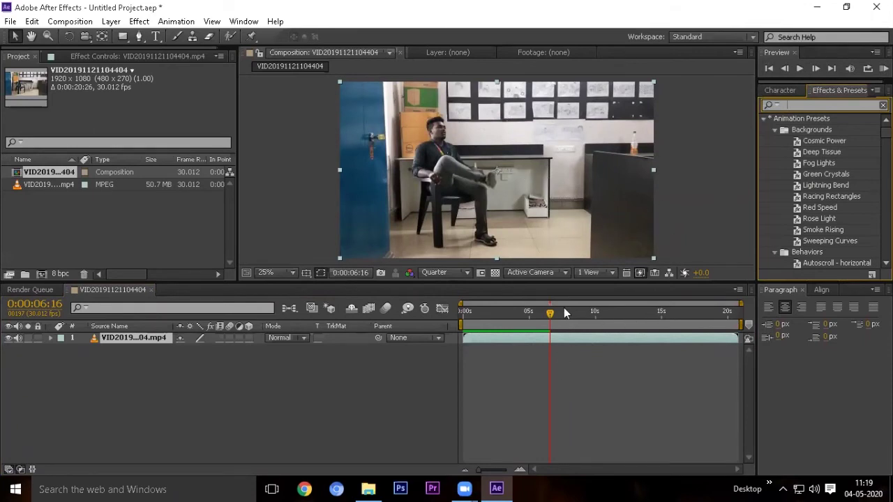
key("space")
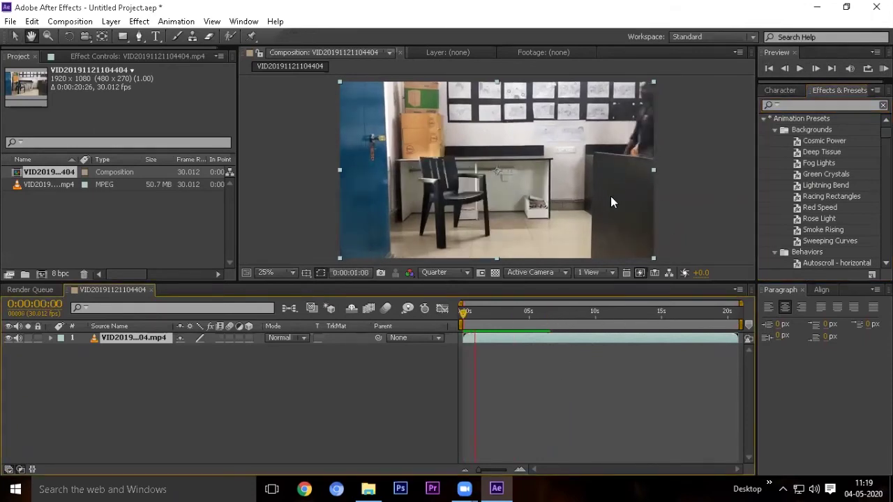
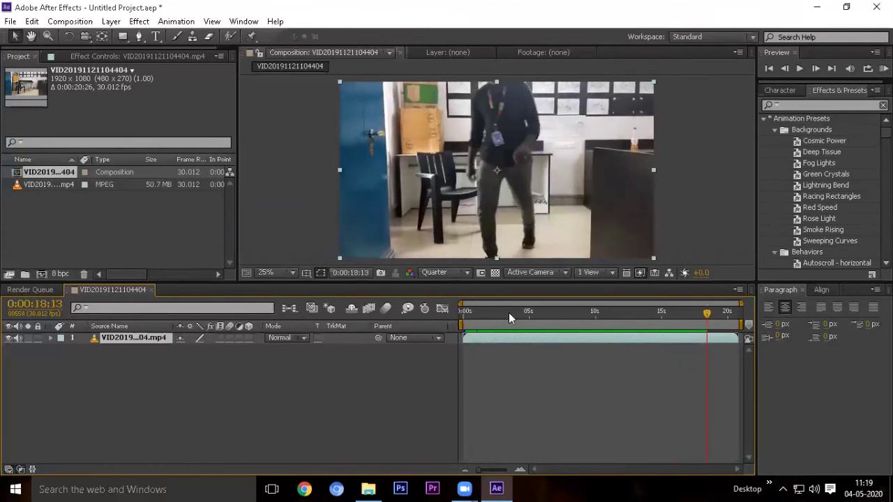
Split the office clip at 3:14 and 7:16 while previewing the footage
key("space")
key("space")
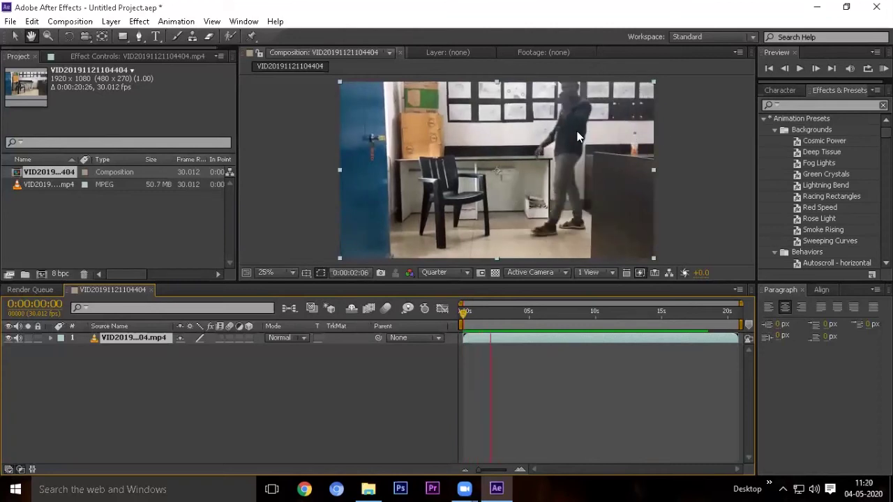
key("space")
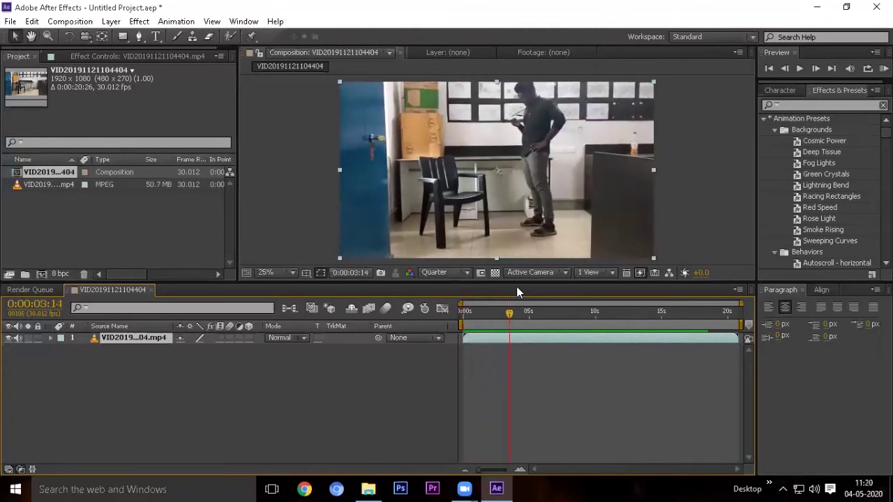
key("ctrl+shift+d")
key("space")
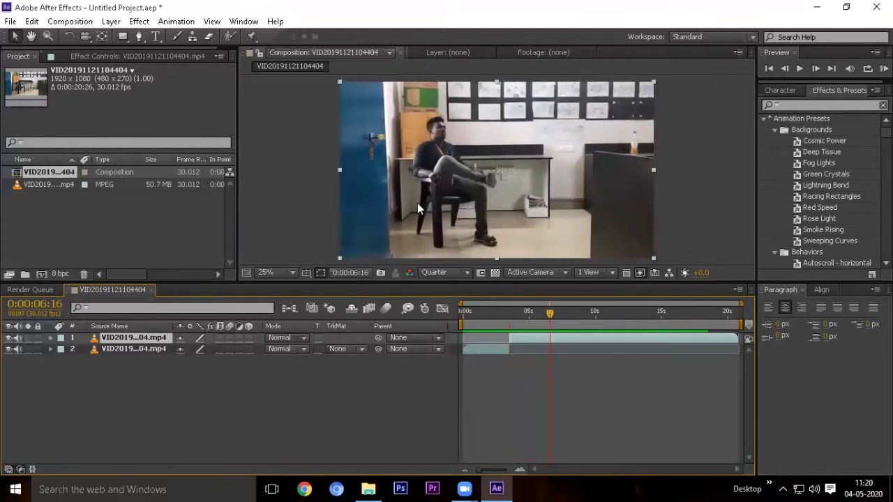
key("space")
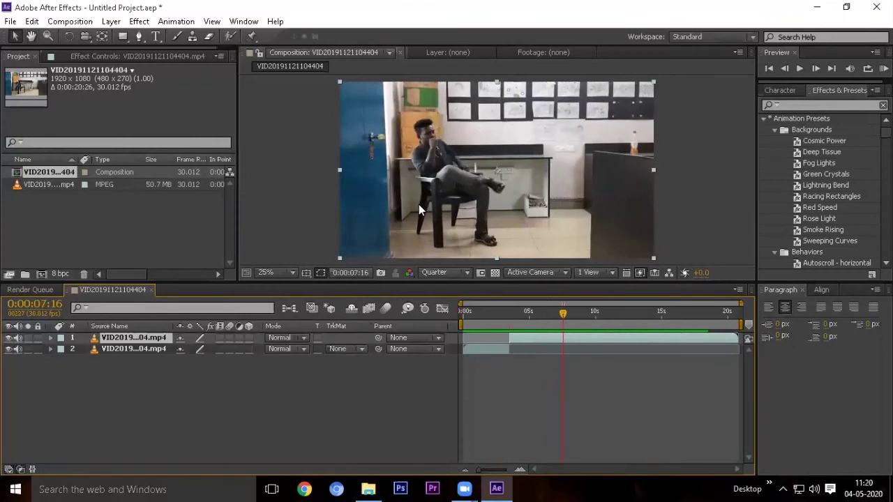
key("ctrl+shift+d")
Split the top layer at 14:23 and 17:13, then replay from the start
key("space")
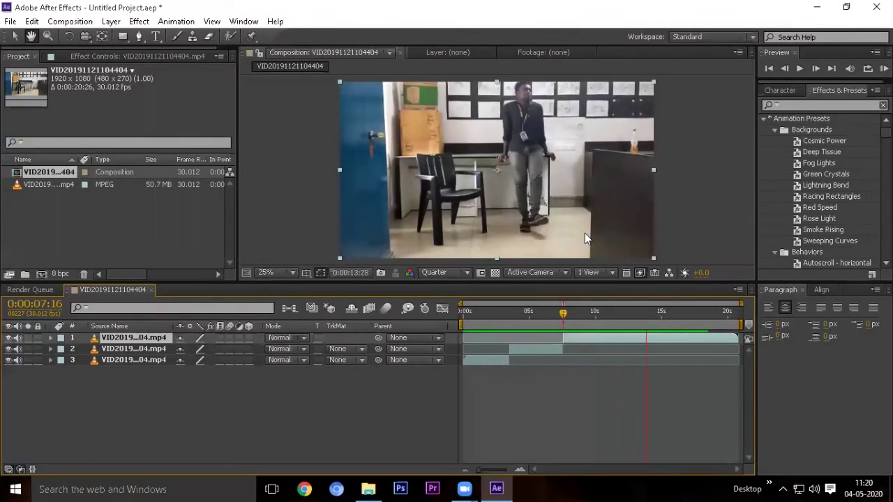
key("space")
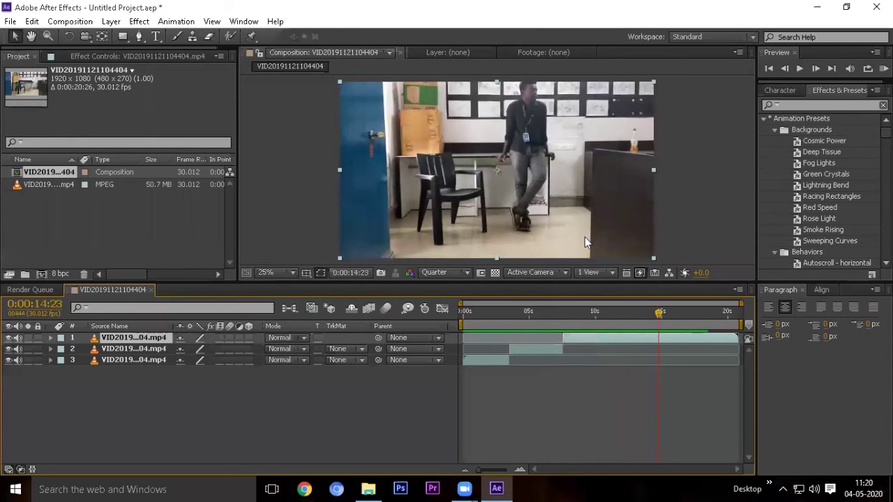
key("ctrl+shift+d")
key("space")
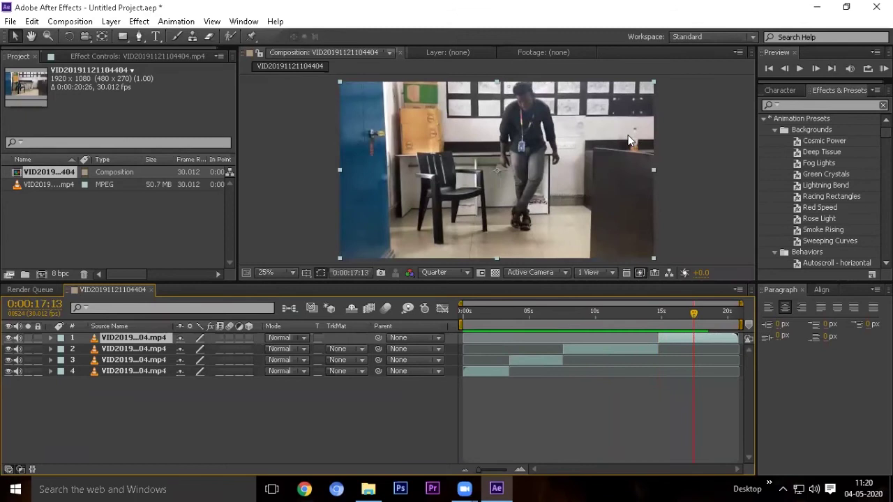
key("ctrl+shift+d")
key("space")
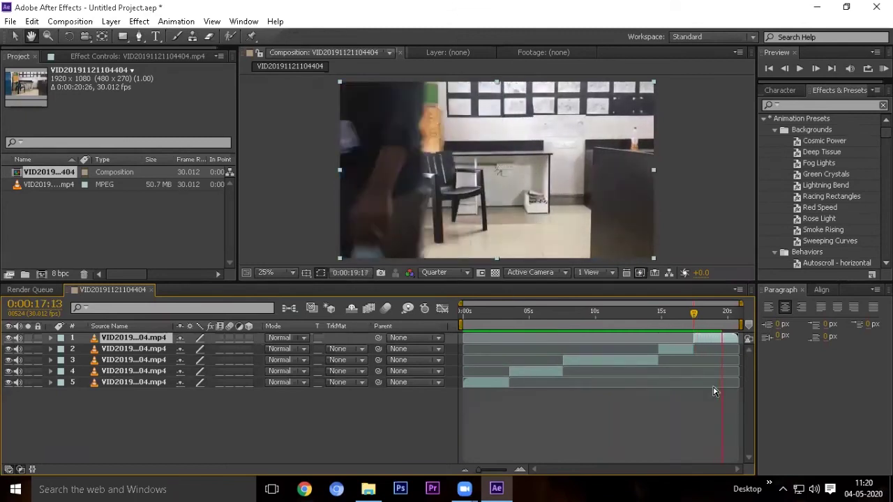
key("Home")
key("space")
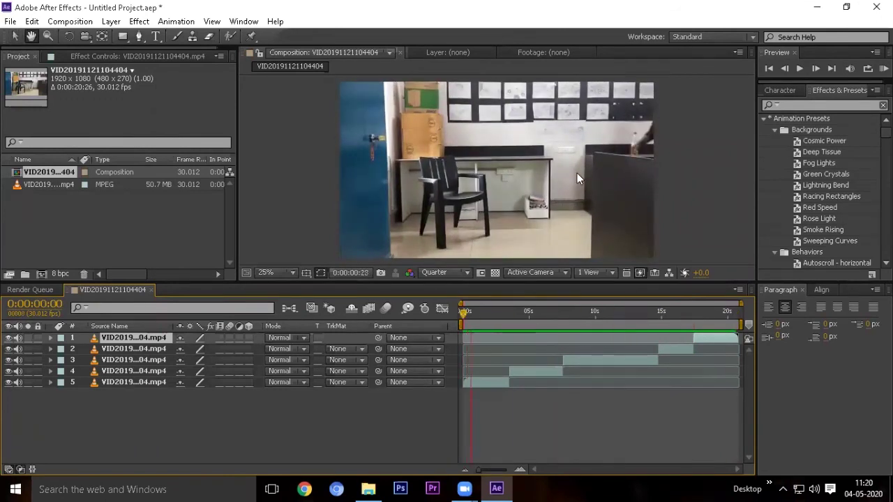
Try a Time Stretch on layer 5, then undo it
left_click(566, 381)
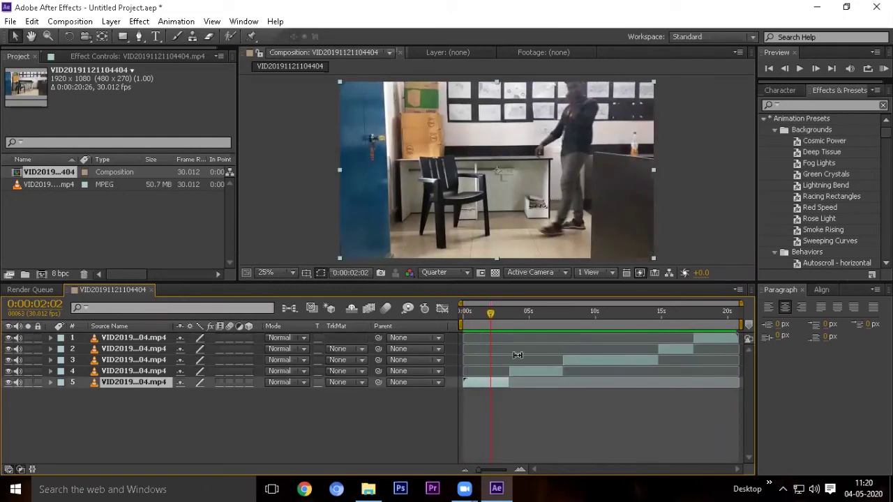
right_click(499, 380)
mouse_move(516, 127)
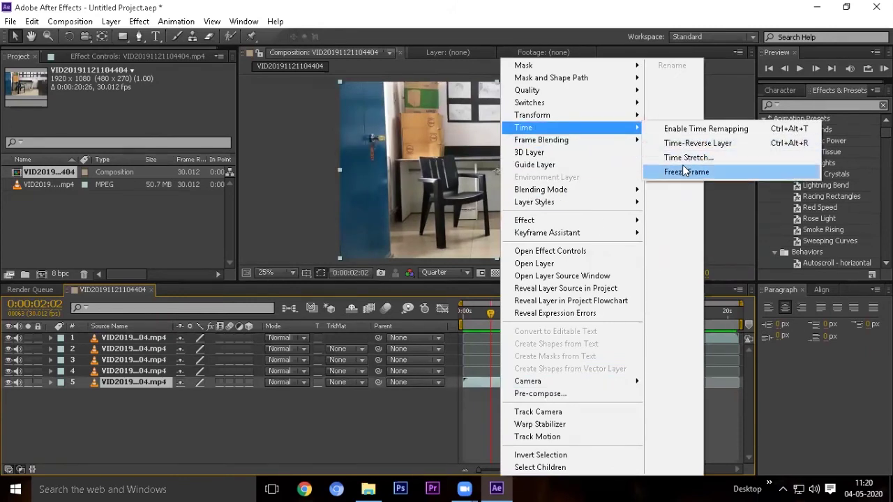
left_click(683, 159)
type("200")
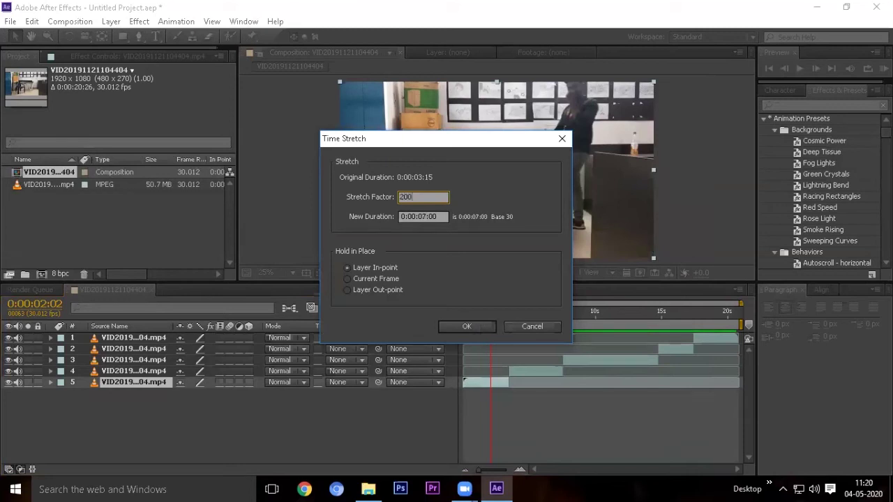
key("Return")
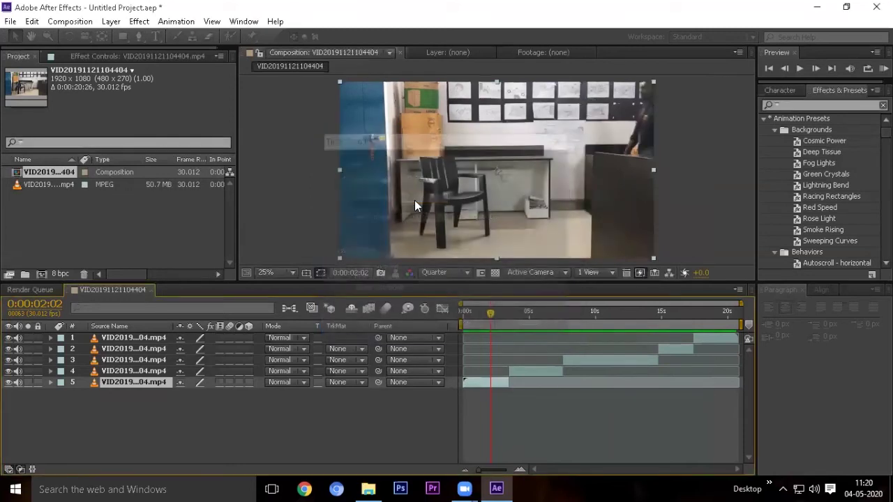
key("ctrl+z")
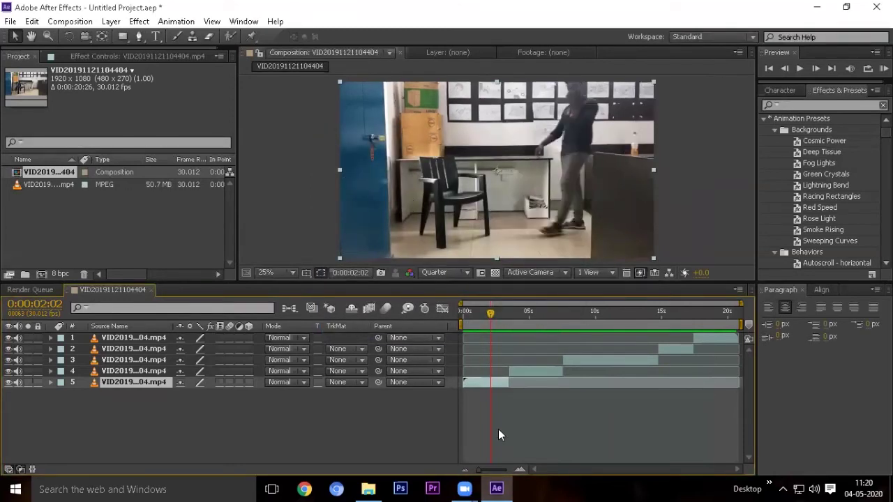
Time-stretch layer 5 with a stretch factor of 20
right_click(494, 383)
mouse_move(600, 128)
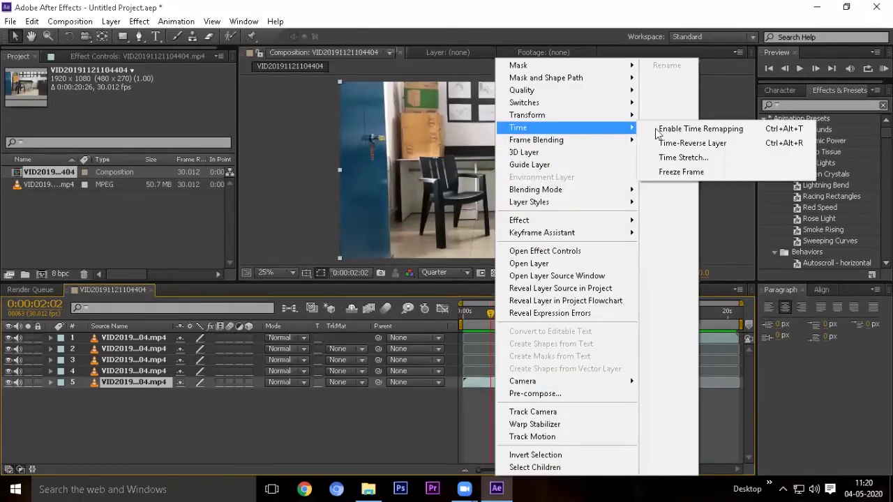
left_click(698, 162)
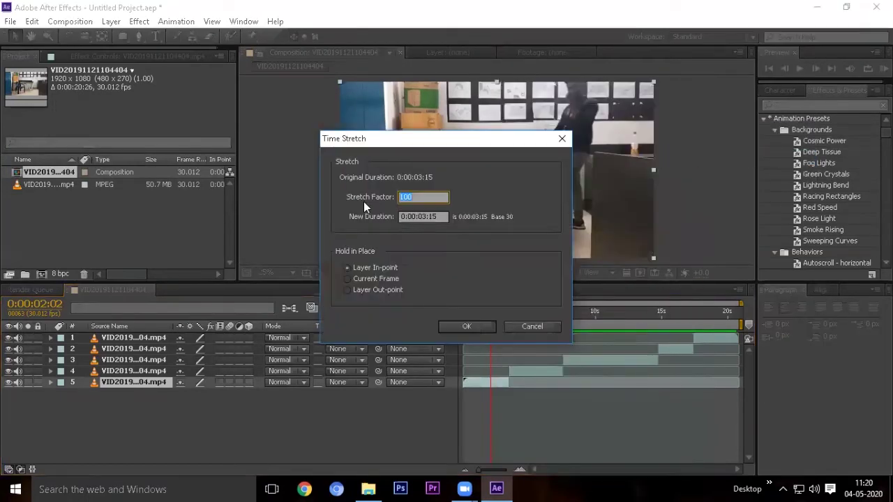
type("20")
key("Return")
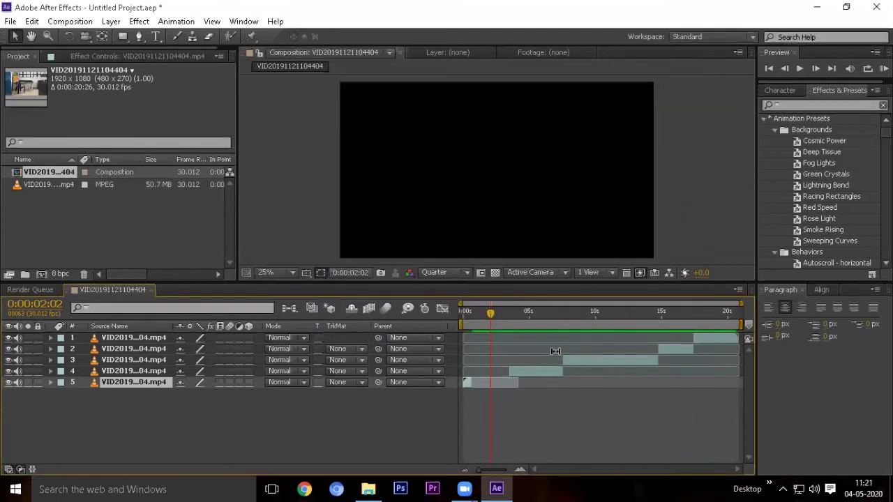
Time-stretch layer 3 with a stretch factor of 20
right_click(600, 361)
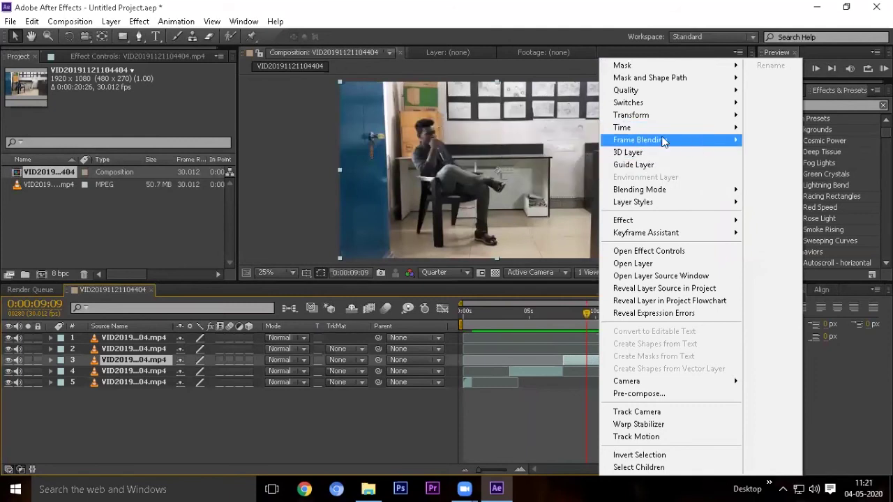
mouse_move(627, 128)
left_click(446, 157)
type("20")
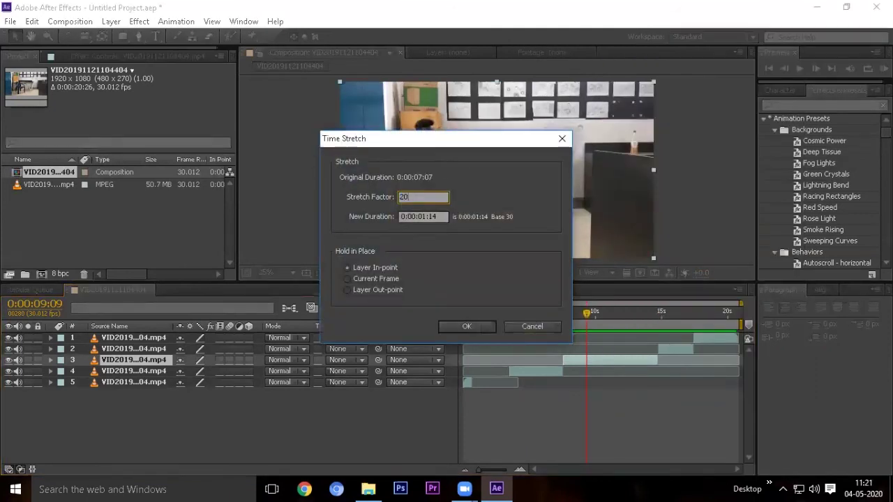
key("Return")
Apply the same stretch factor of 20 to layer 1 and deselect all layers
left_click(723, 316)
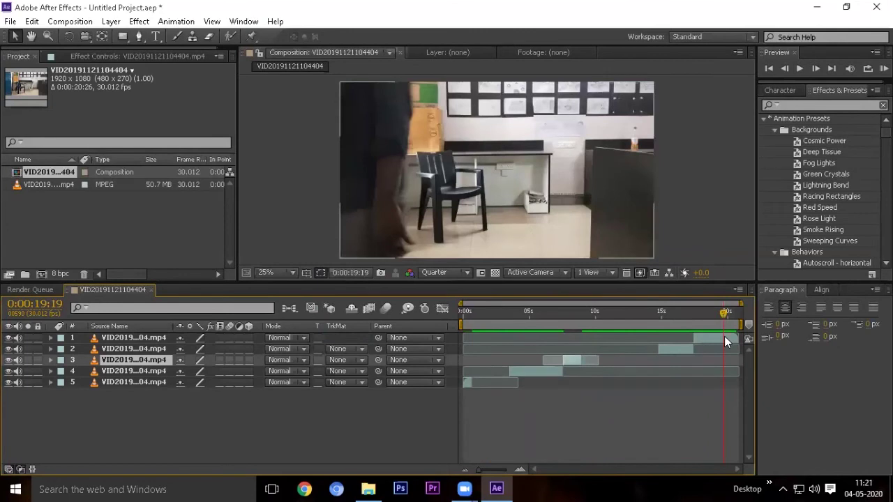
right_click(724, 338)
mouse_move(723, 131)
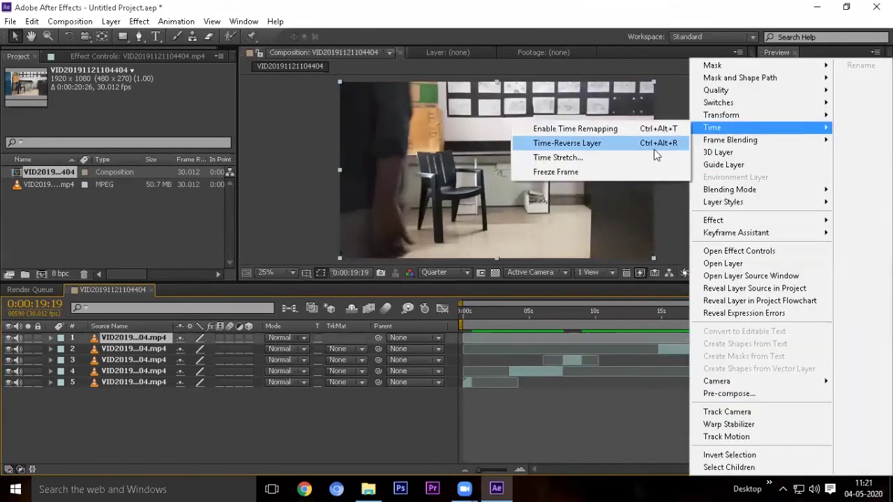
left_click(652, 157)
key("Return")
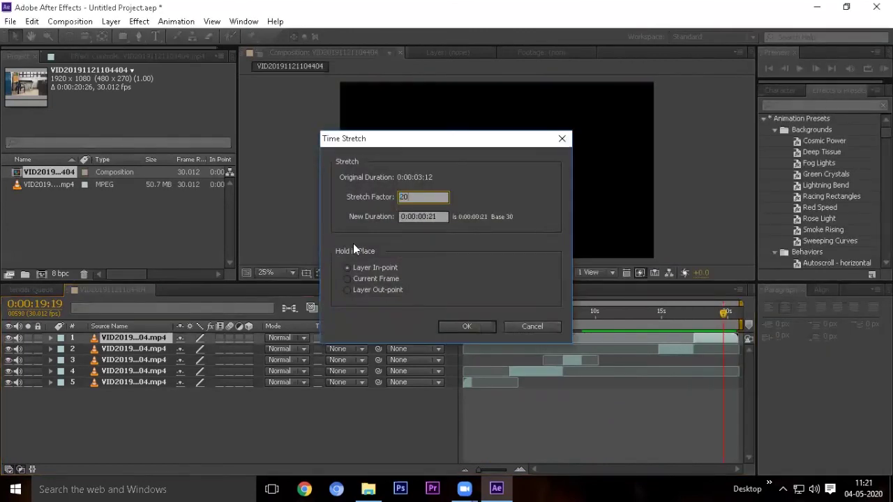
left_click(484, 425)
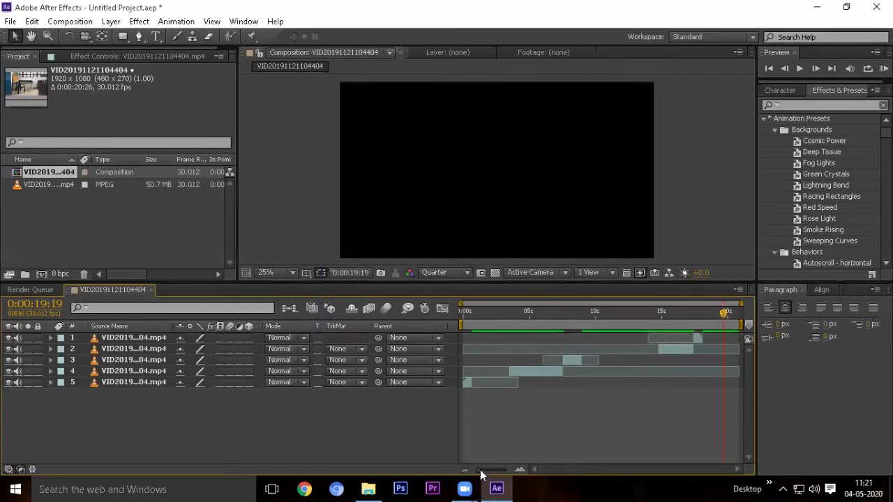
Slide layers 4, 3, 2 and 1 earlier so each follows the previous without gaps
left_click_drag(479, 471, 493, 471)
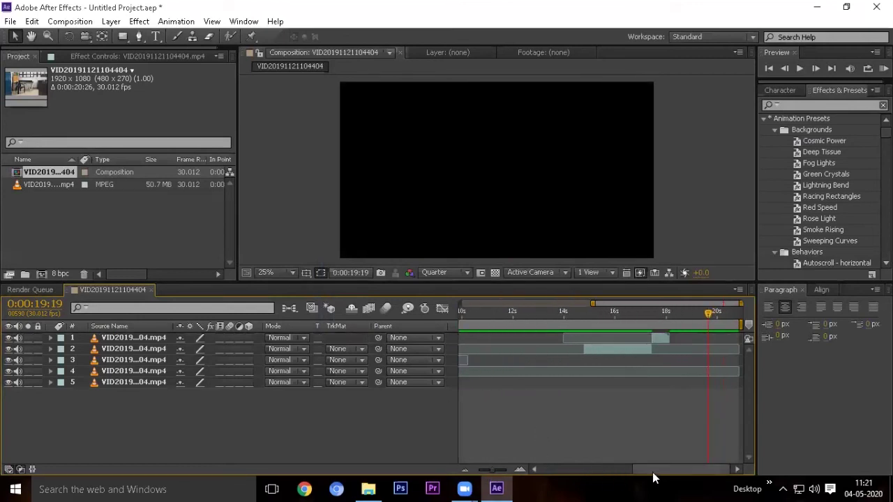
left_click_drag(652, 470, 534, 470)
left_click_drag(577, 370, 505, 368)
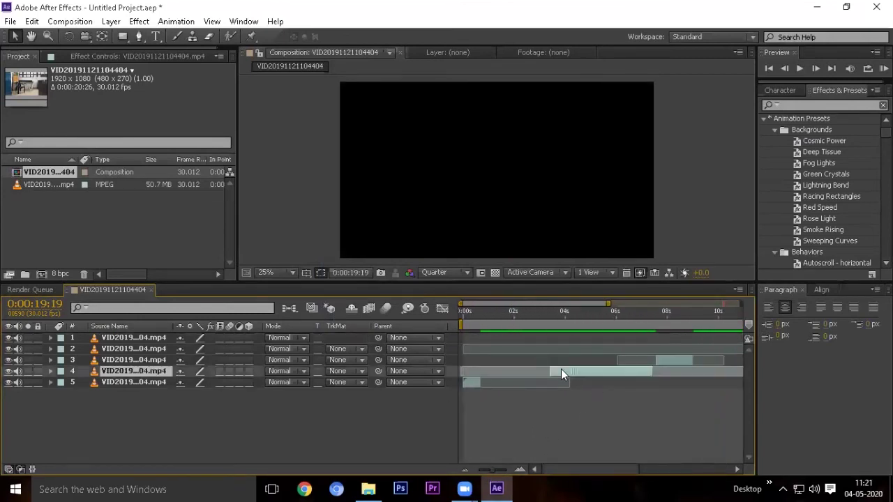
left_click_drag(682, 362, 598, 363)
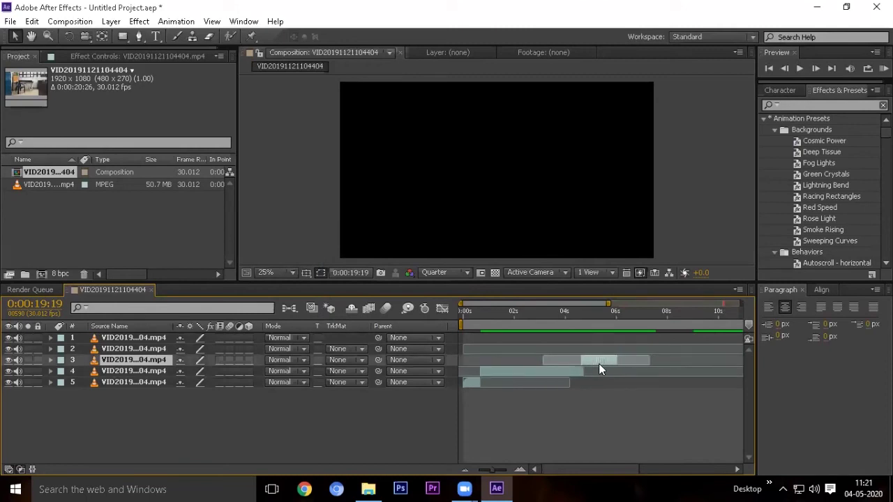
left_click_drag(589, 469, 631, 469)
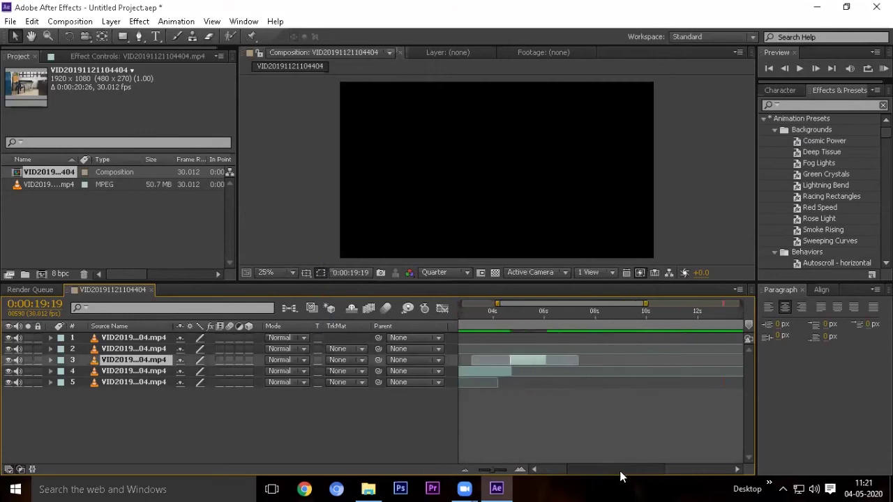
left_click_drag(722, 349, 508, 354)
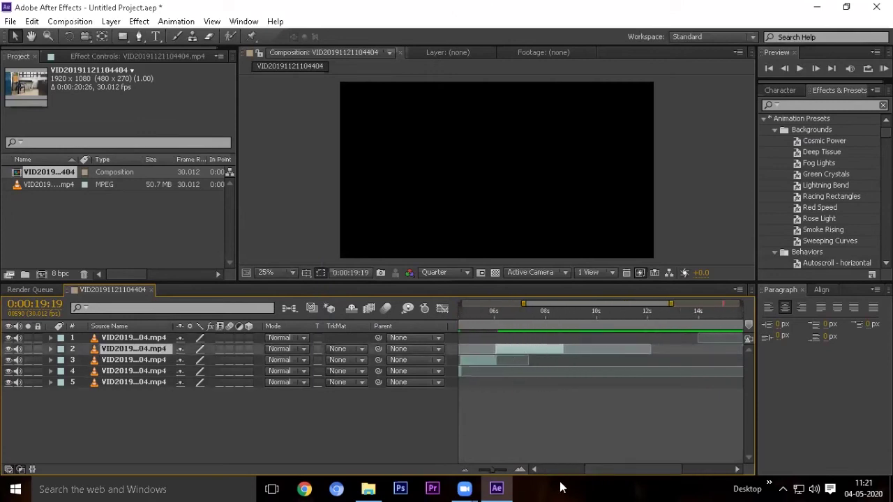
left_click_drag(622, 469, 646, 469)
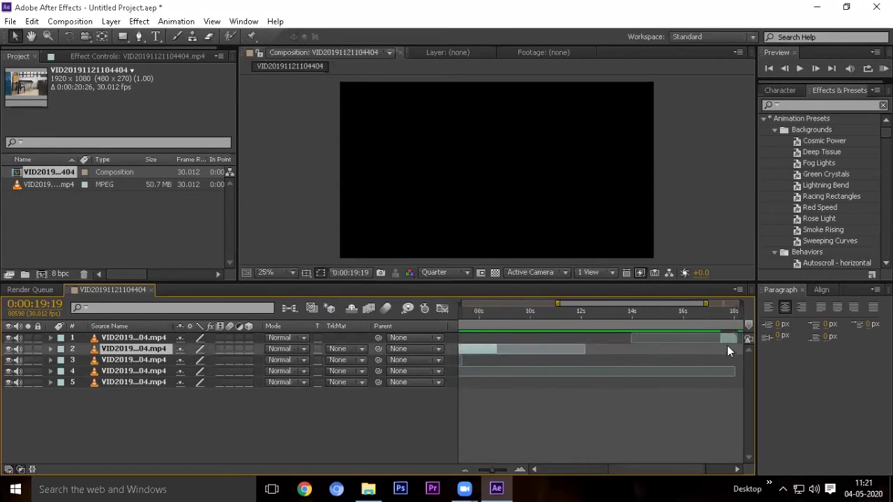
left_click_drag(727, 339, 531, 338)
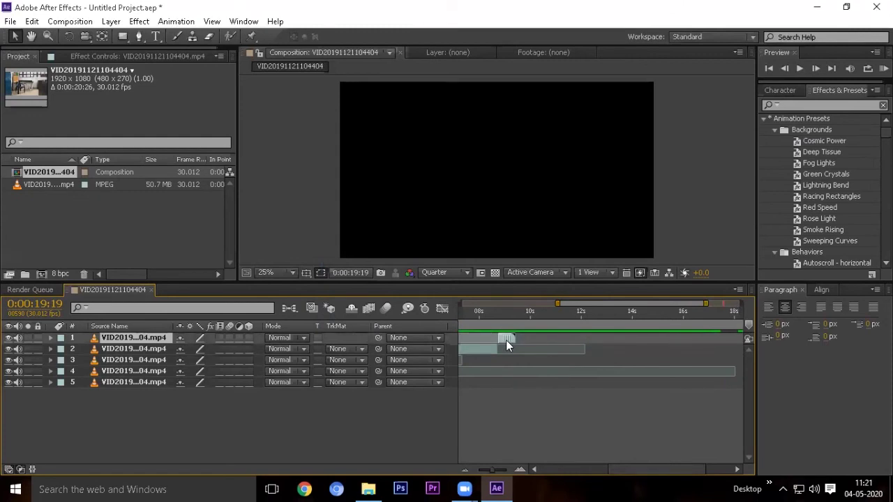
Zoom the timeline out to the full 20 seconds and preview from the start
left_click(503, 313)
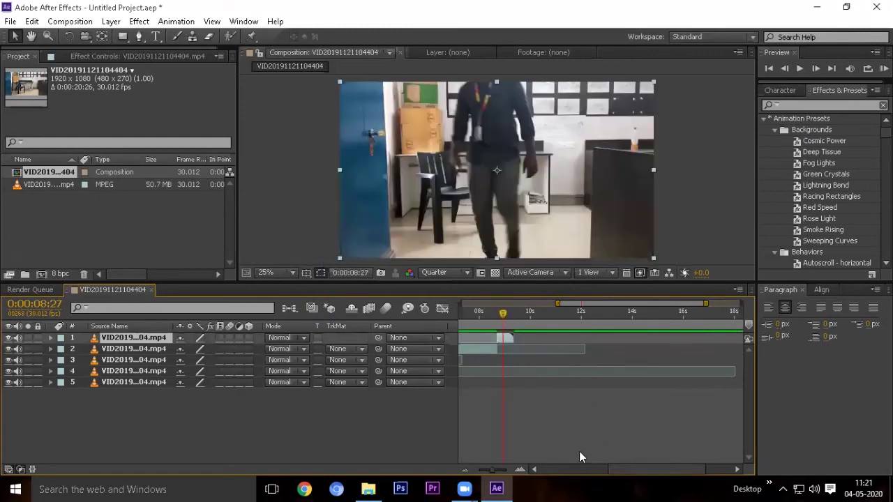
left_click(464, 471)
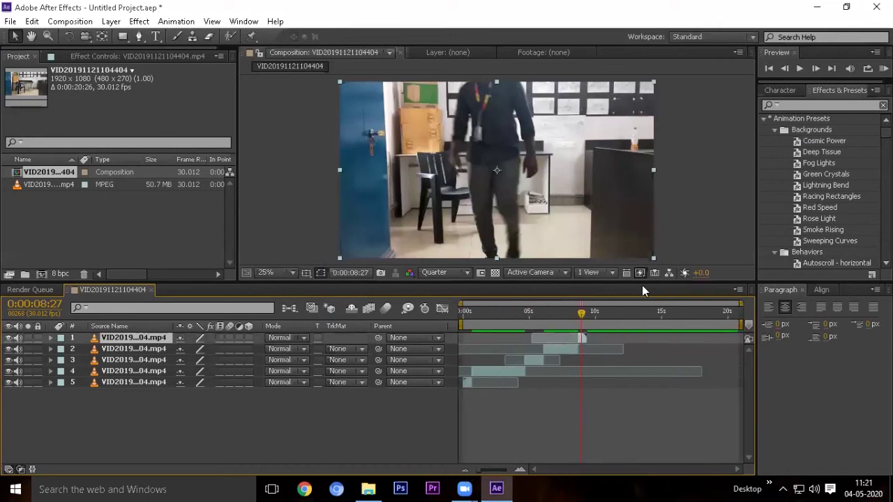
key("Home")
key("space")
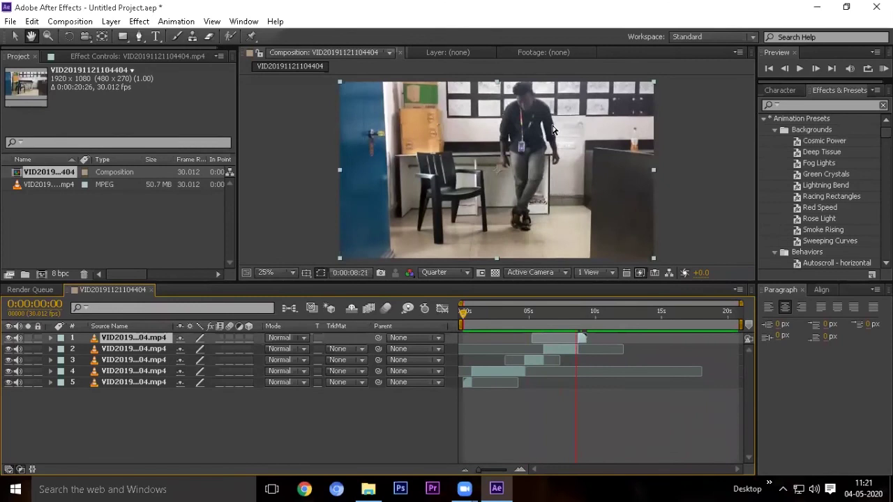
Search the effects using 'forc' and select CC Force Motion Blur under Time
key("space")
left_click(788, 106)
type("cc")
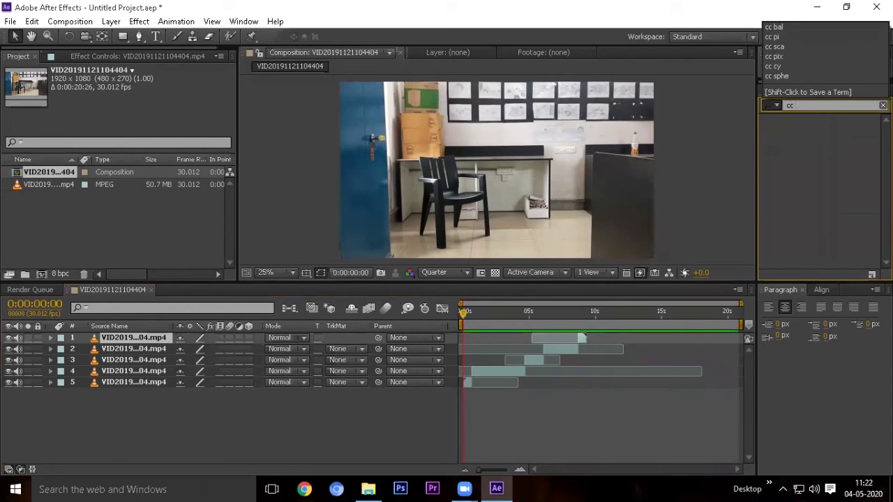
type(" forc")
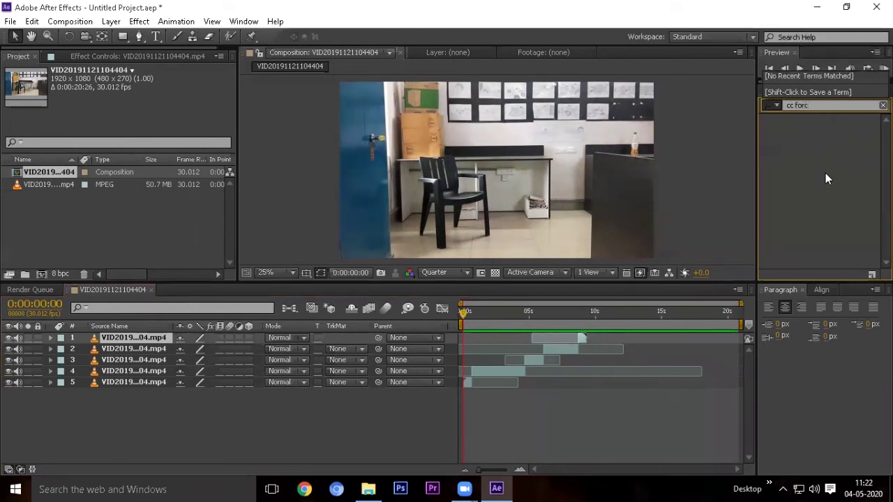
key("BackSpace")
key("BackSpace")
key("BackSpace")
key("BackSpace")
key("BackSpace")
key("BackSpace")
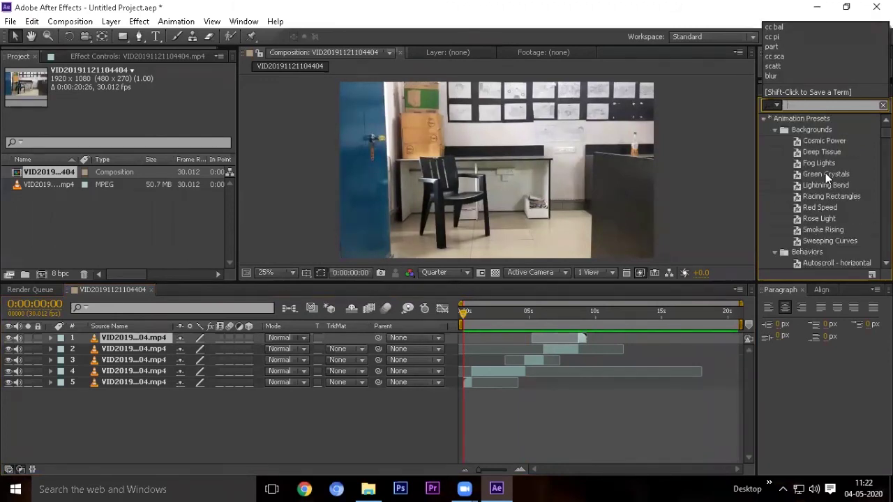
type("cc")
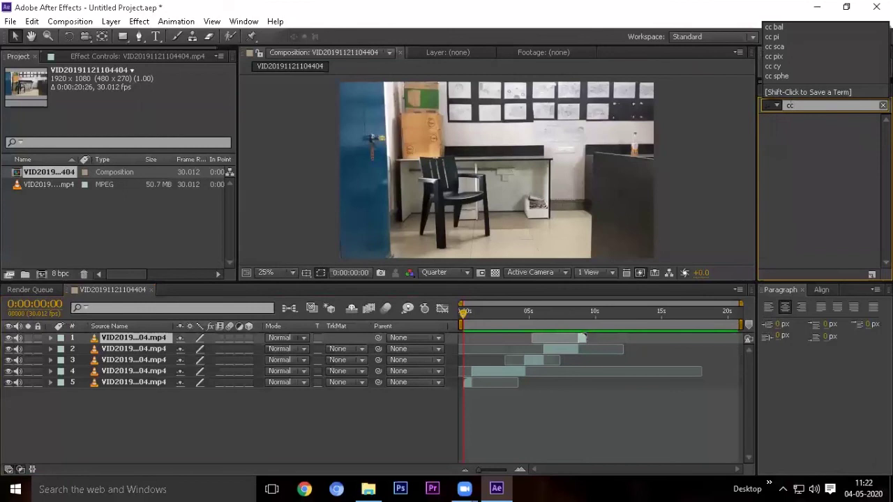
key("BackSpace")
key("BackSpace")
type("for")
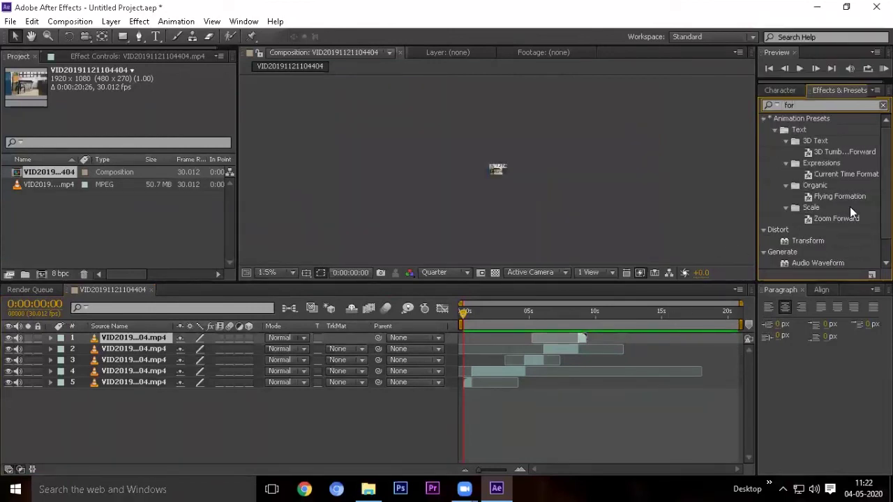
scroll(498, 188, "up", 2)
scroll(856, 228, "down", 1)
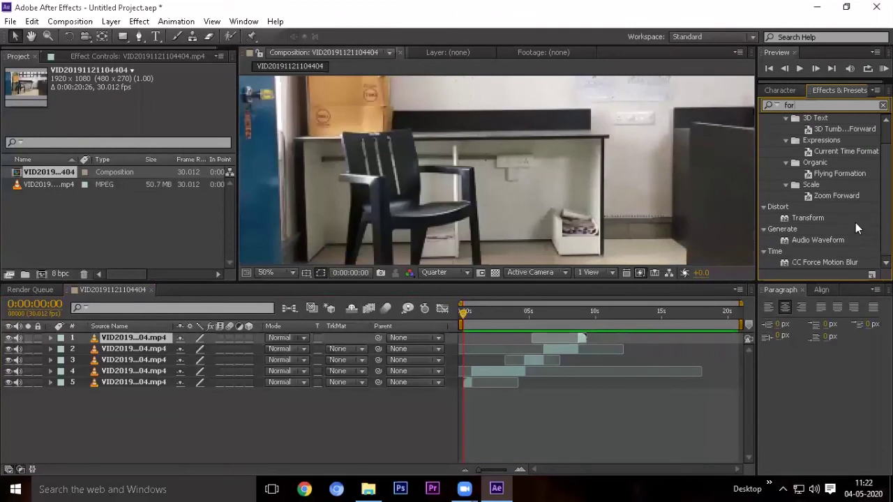
left_click(817, 265)
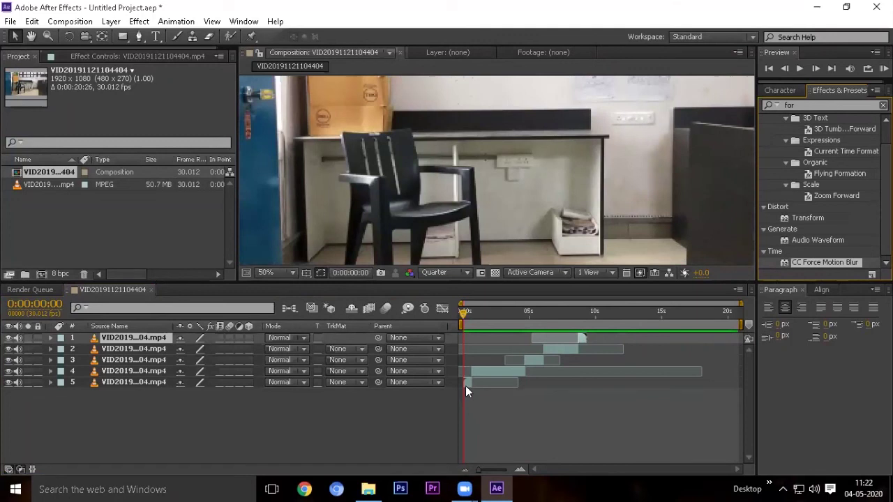
Apply CC Force Motion Blur to layer 5 with overridden shutter angle 307 and native motion blur on
left_click_drag(822, 263, 465, 379)
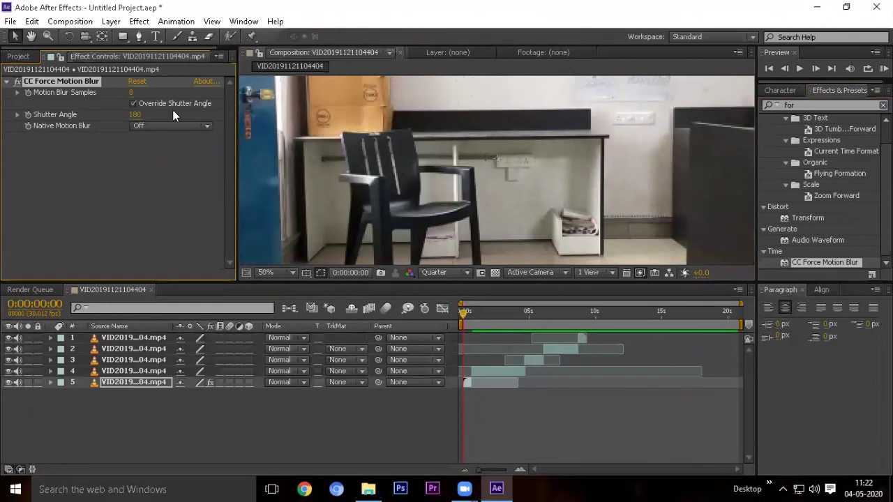
left_click_drag(460, 310, 465, 311)
scroll(611, 130, "down", 1)
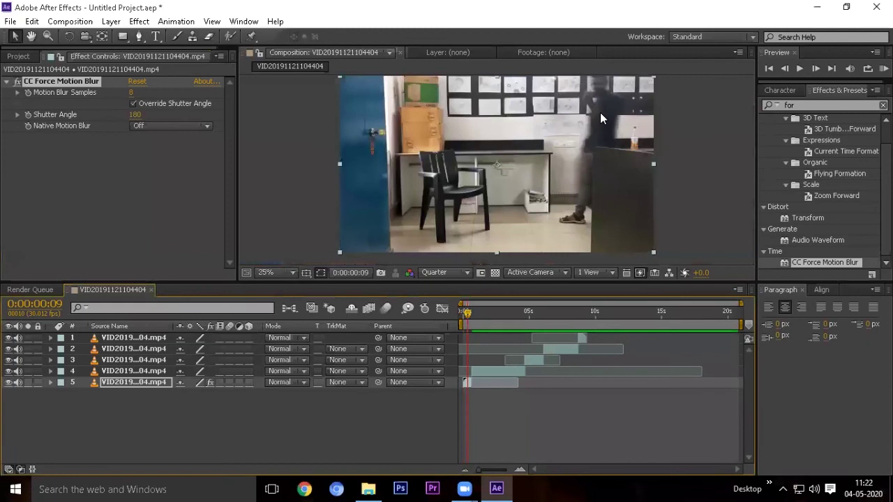
left_click(133, 103)
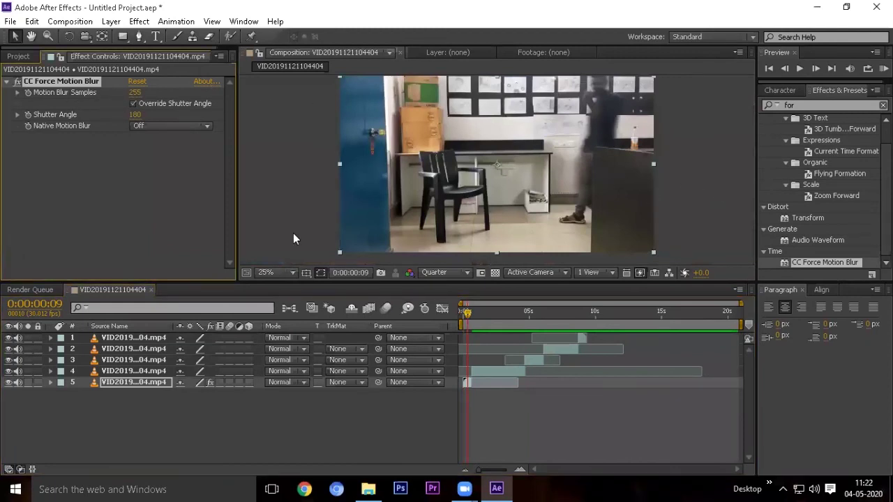
left_click_drag(135, 114, 148, 114)
left_click(159, 129)
left_click(164, 141)
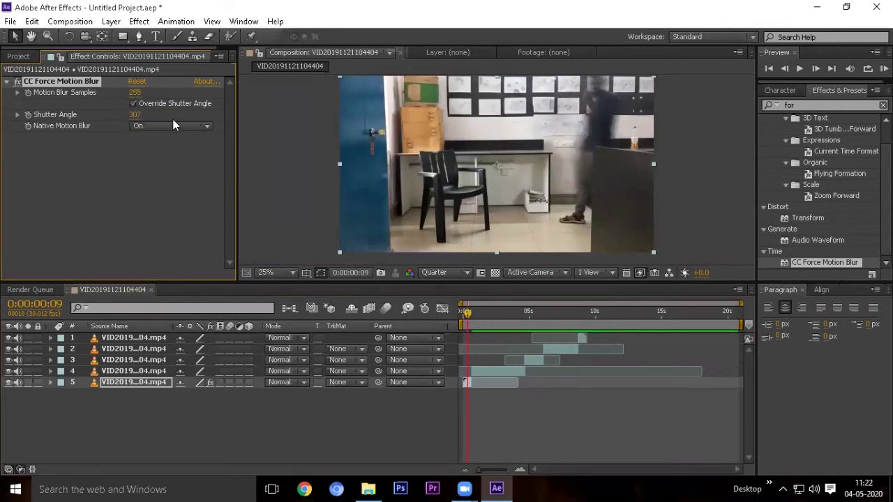
key("KP_0")
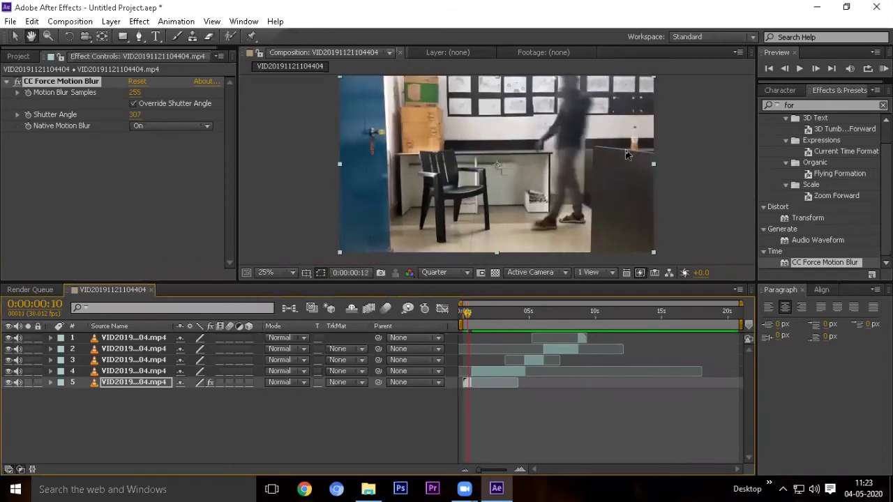
Set the effect's motion blur samples to 150
left_click(135, 92)
type("199")
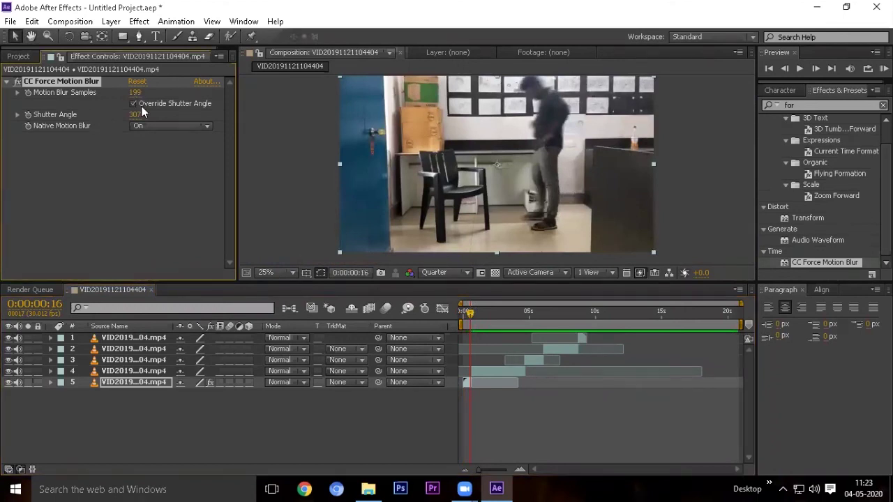
key("KP_Enter")
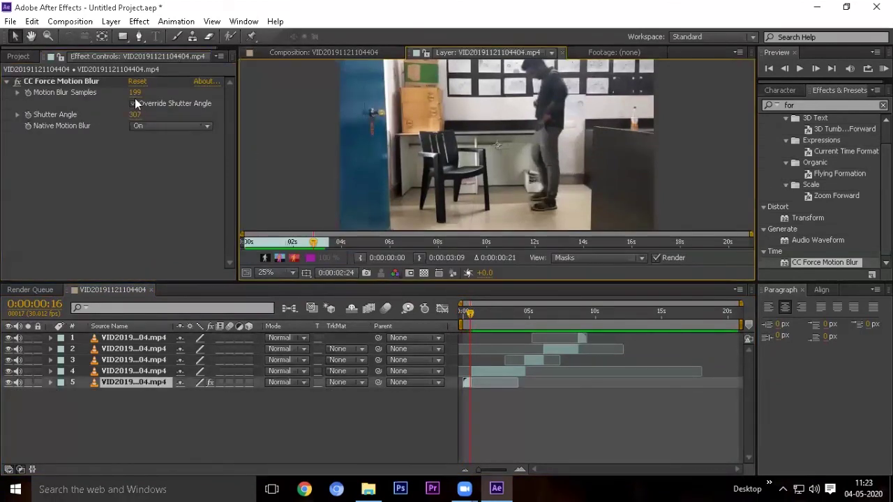
left_click(134, 93)
type("150")
key("Return")
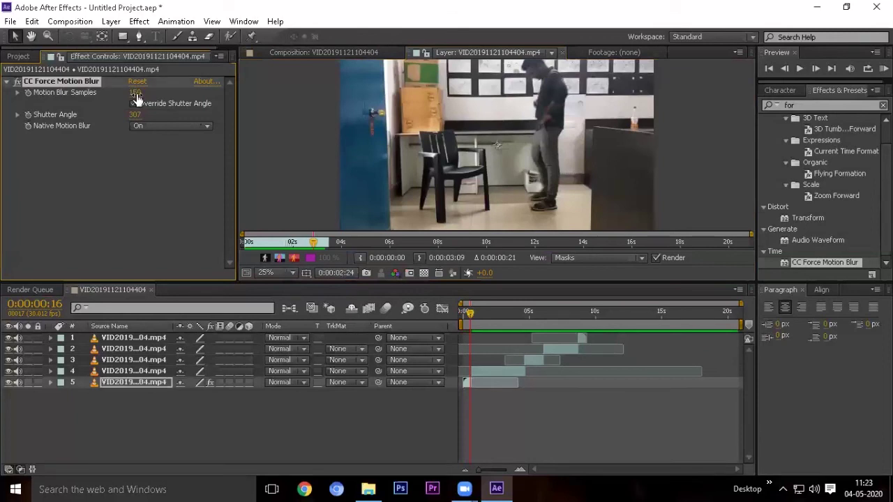
Select the CC Force Motion Blur effect for copying, then select layer 3
left_click(345, 50)
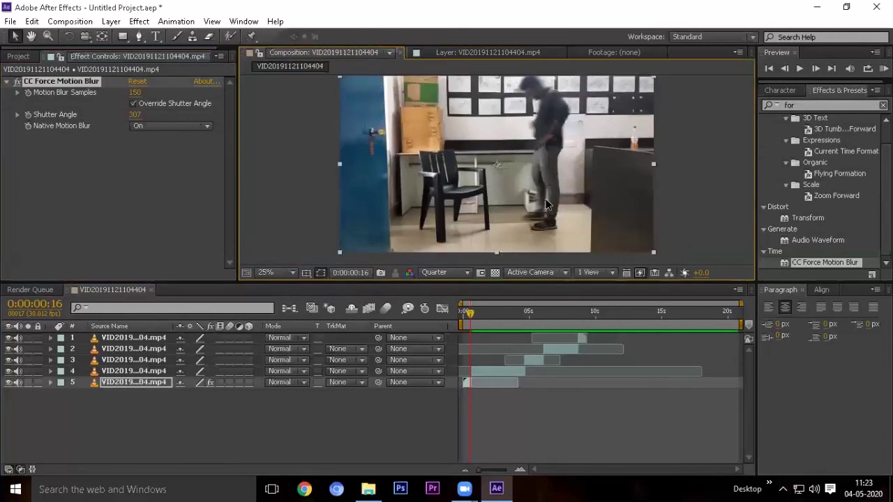
left_click_drag(470, 312, 461, 312)
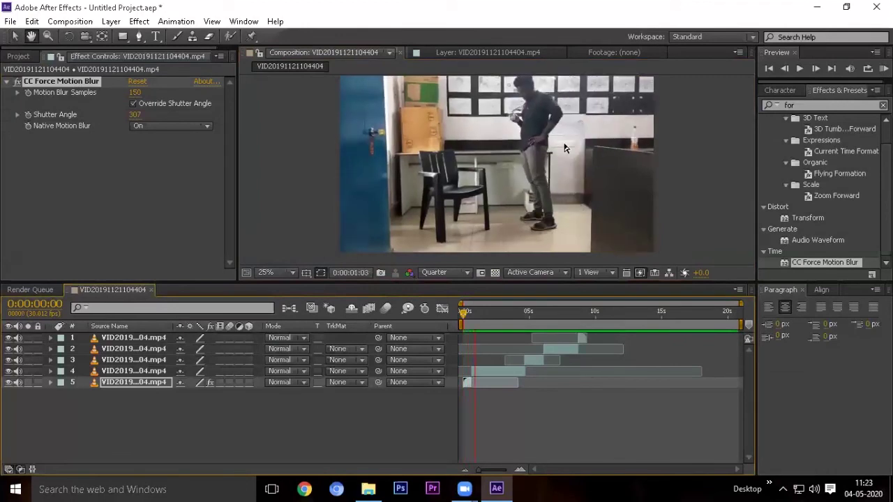
key("space")
left_click(56, 67)
left_click(55, 80)
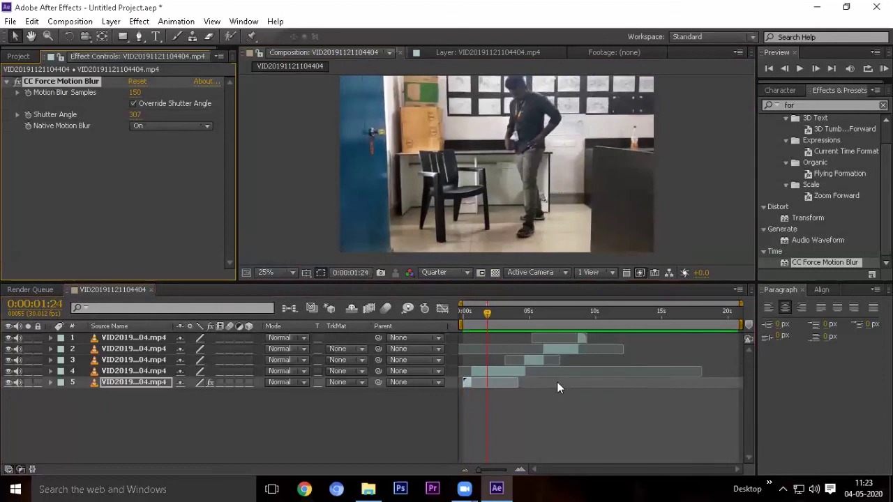
left_click(537, 360)
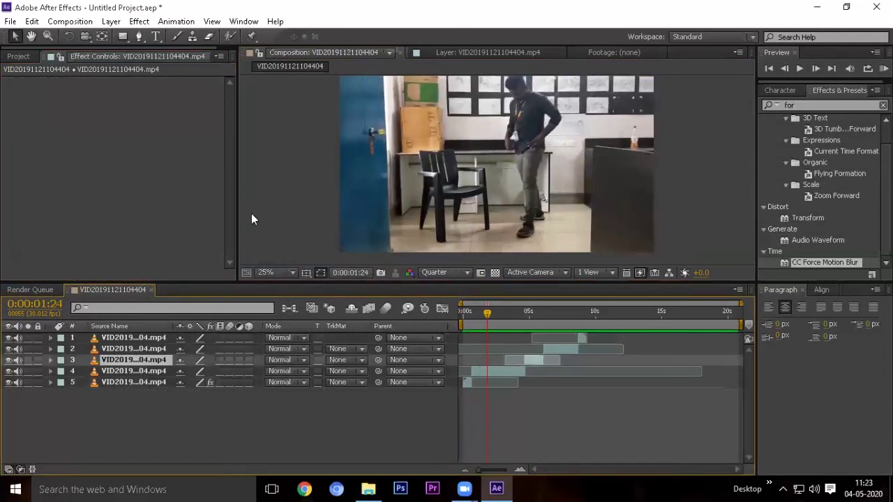
Paste the CC Force Motion Blur effect onto layers 3 and 1
key("ctrl+v")
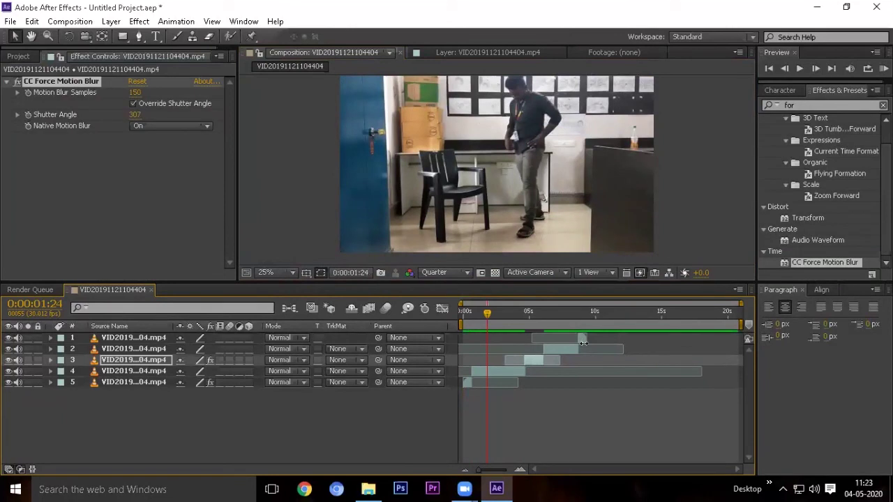
left_click(582, 342)
key("ctrl+v")
End the work area at 0:00:09:09 and maximize the composition viewer
left_click(466, 316)
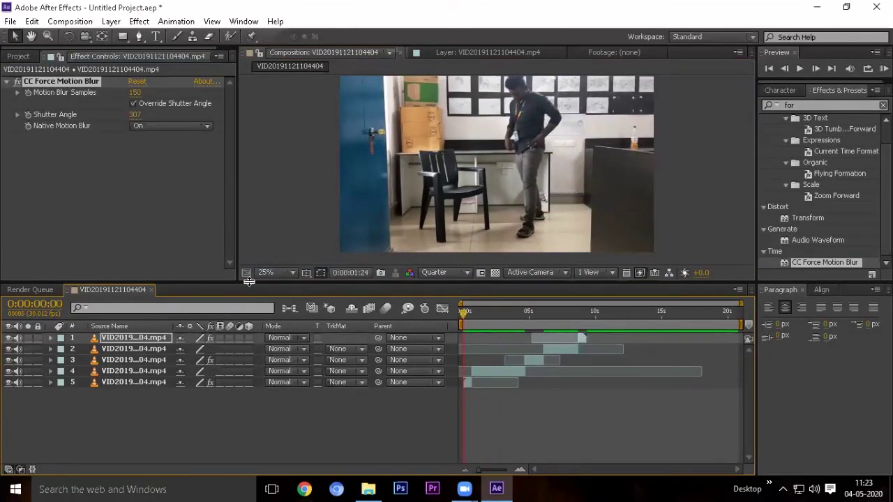
left_click(587, 317)
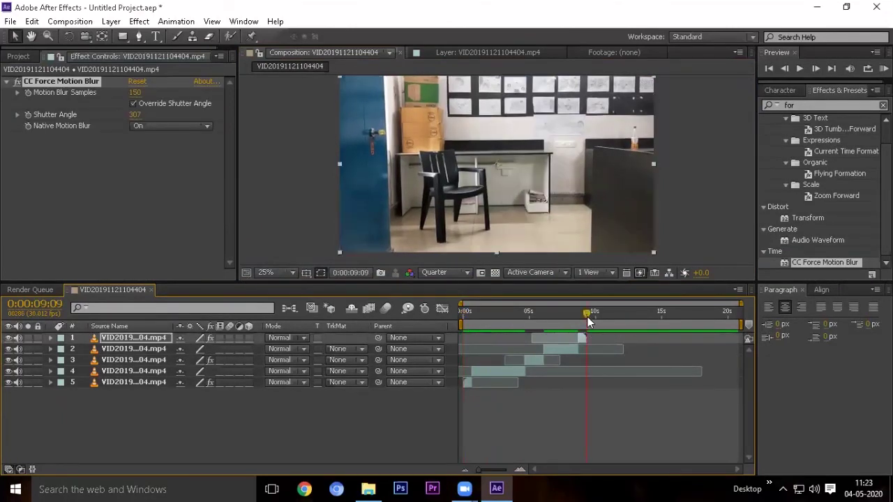
key("n")
key("Home")
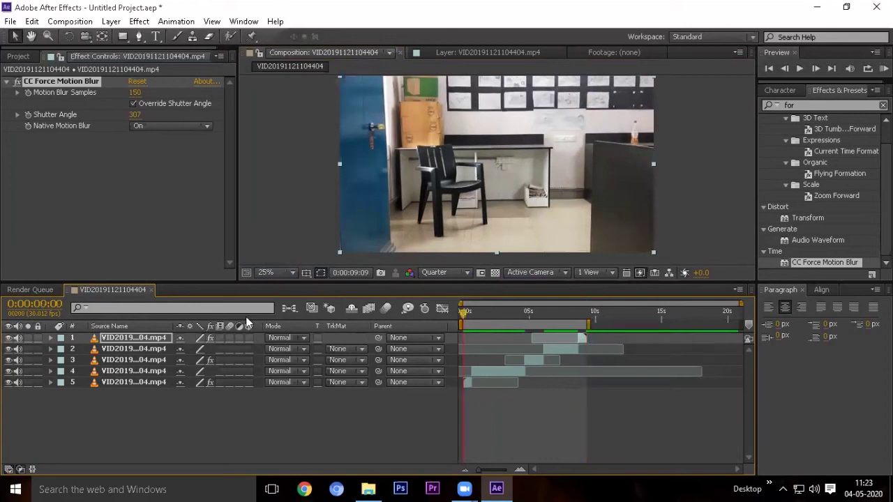
key("grave")
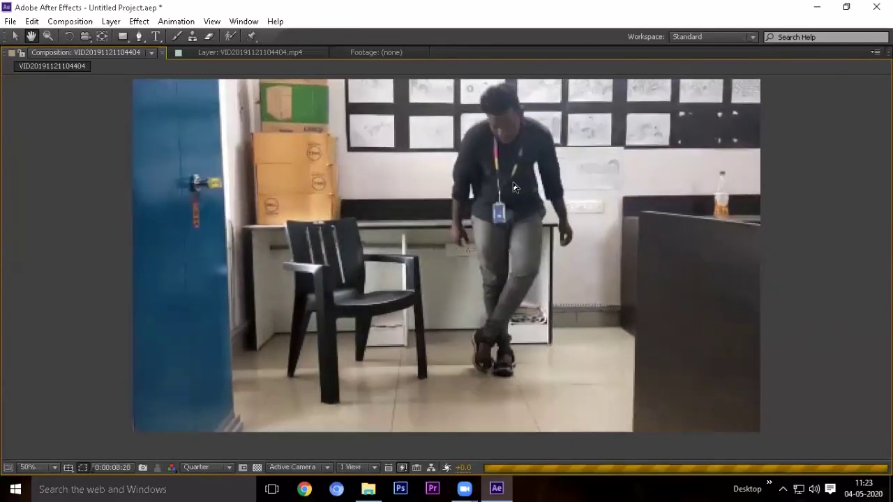
Stop the full-frame preview, step forward three frames, and replay from the start
key("space")
key("Page_Down")
key("Page_Down")
key("Page_Down")
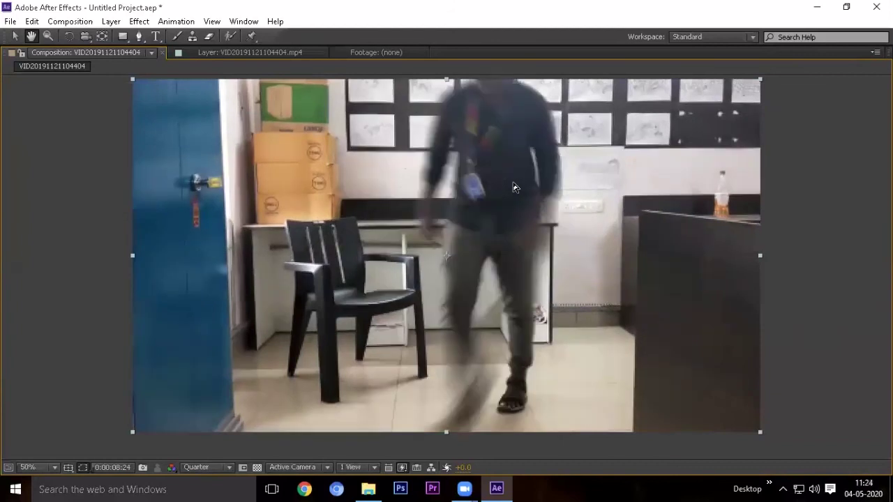
key("Page_Down")
key("Page_Down")
key("Page_Down")
key("Page_Down")
key("Page_Down")
key("Page_Down")
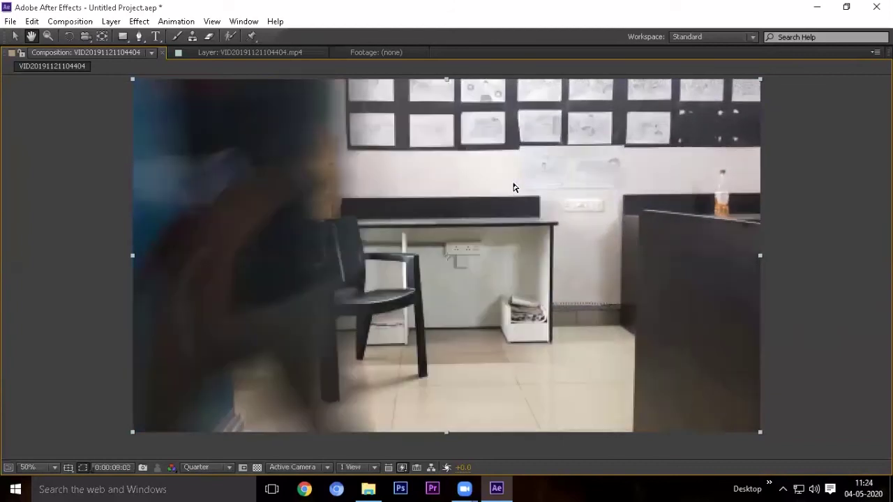
key("Page_Down")
key("Page_Down")
key("Page_Down")
key("Home")
key("space")
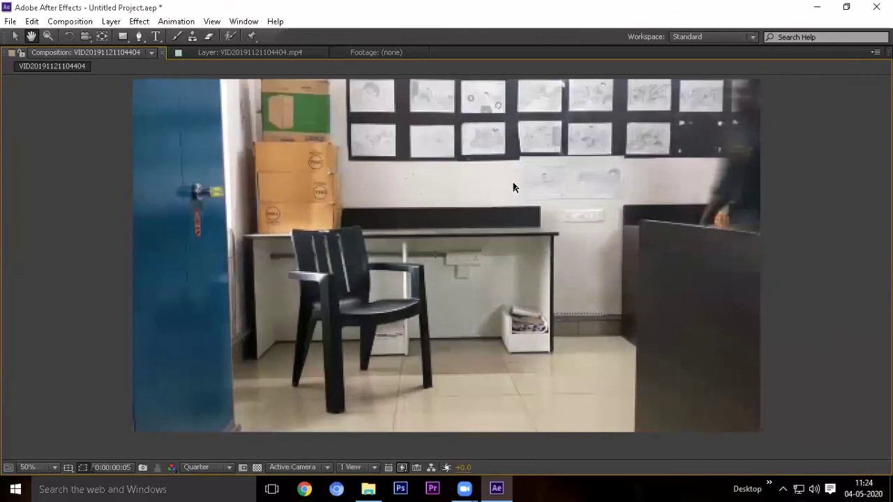